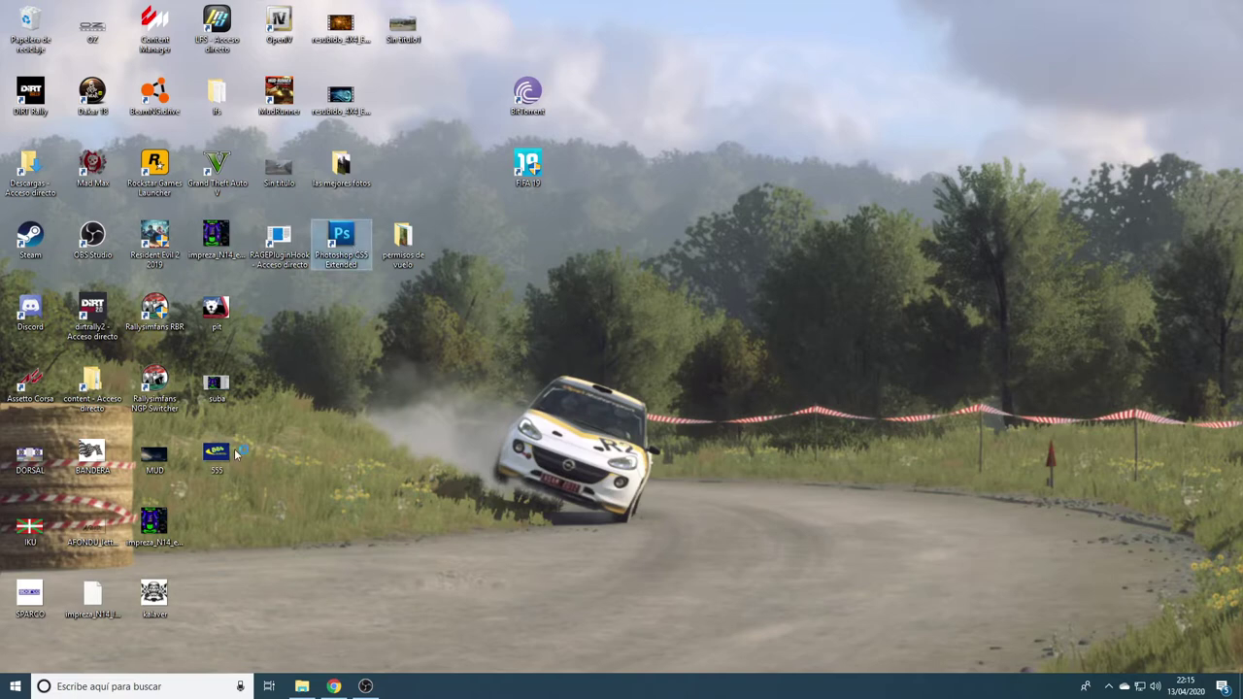
# - Open the Impreza N14 livery PSD from the desktop in Photoshop and choose D3D/DDS as the format for saving a copy
pyautogui.moveTo(92, 598); pyautogui.dragTo(525, 361)
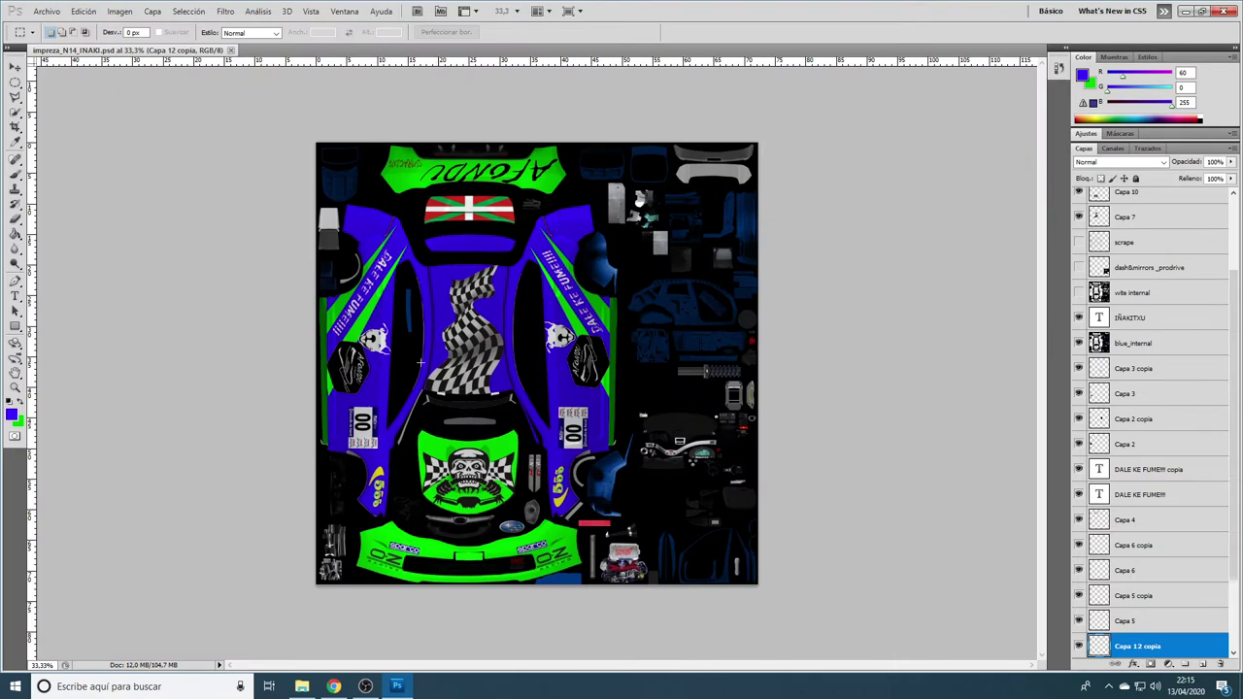
pyautogui.click(48, 12)
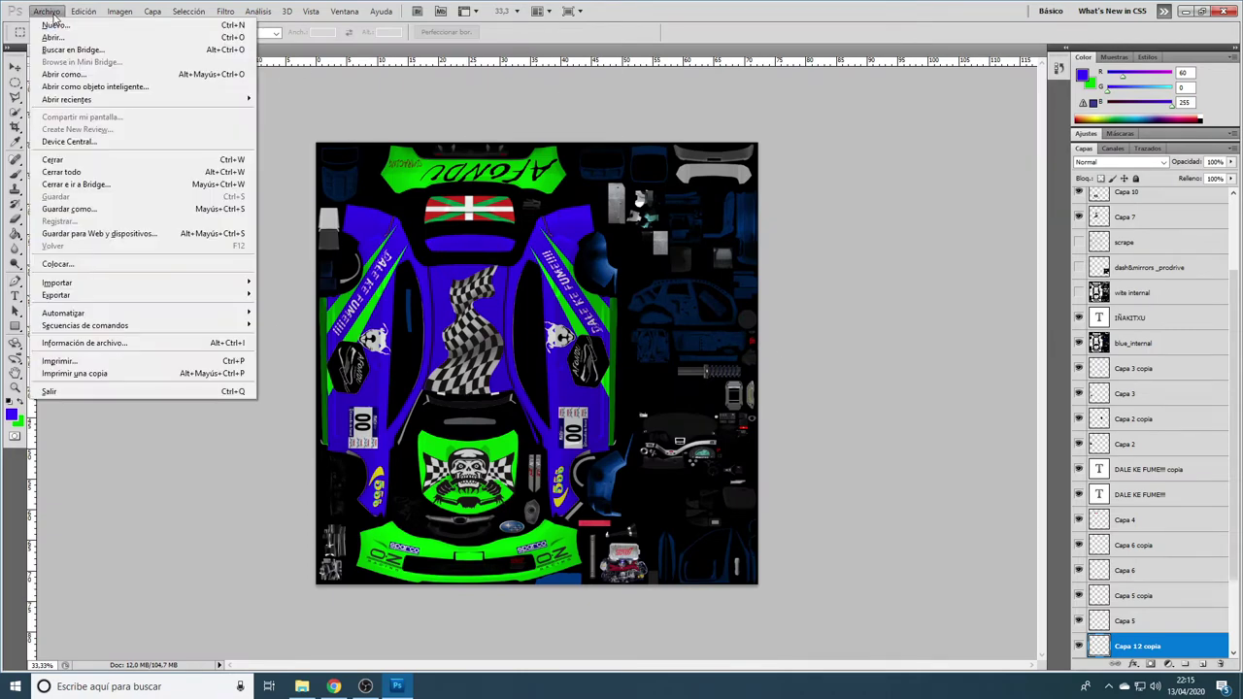
pyautogui.click(107, 209)
pyautogui.click(656, 341)
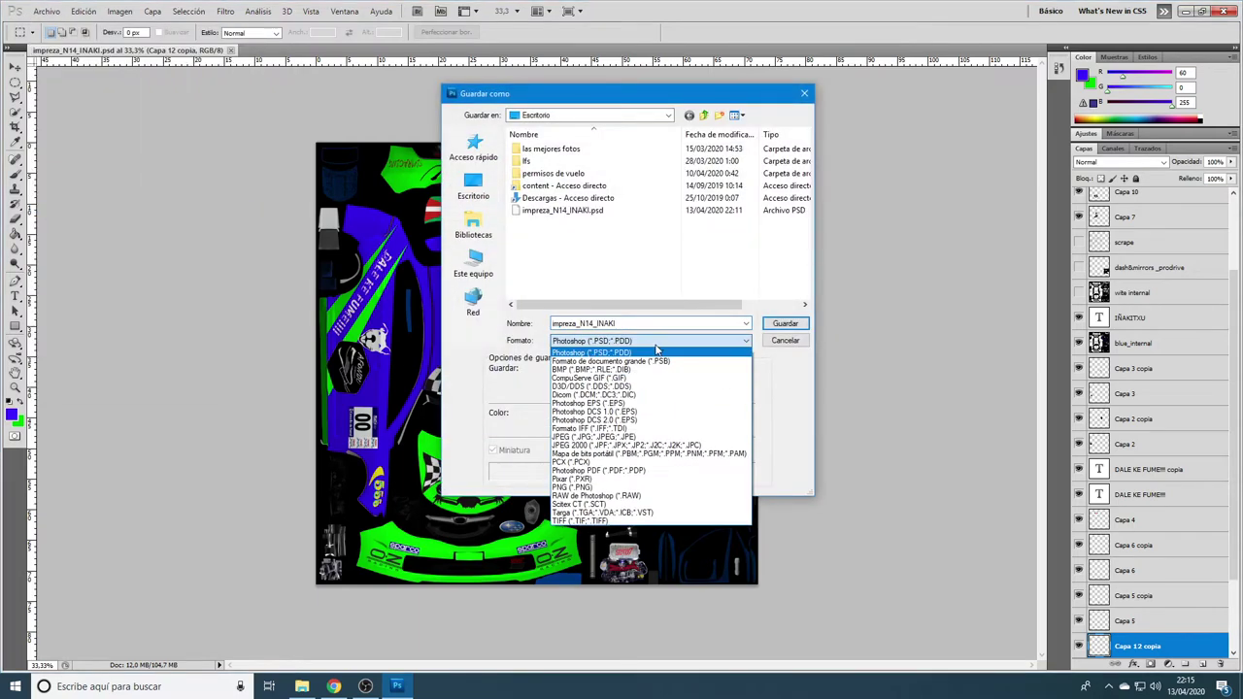
pyautogui.click(623, 388)
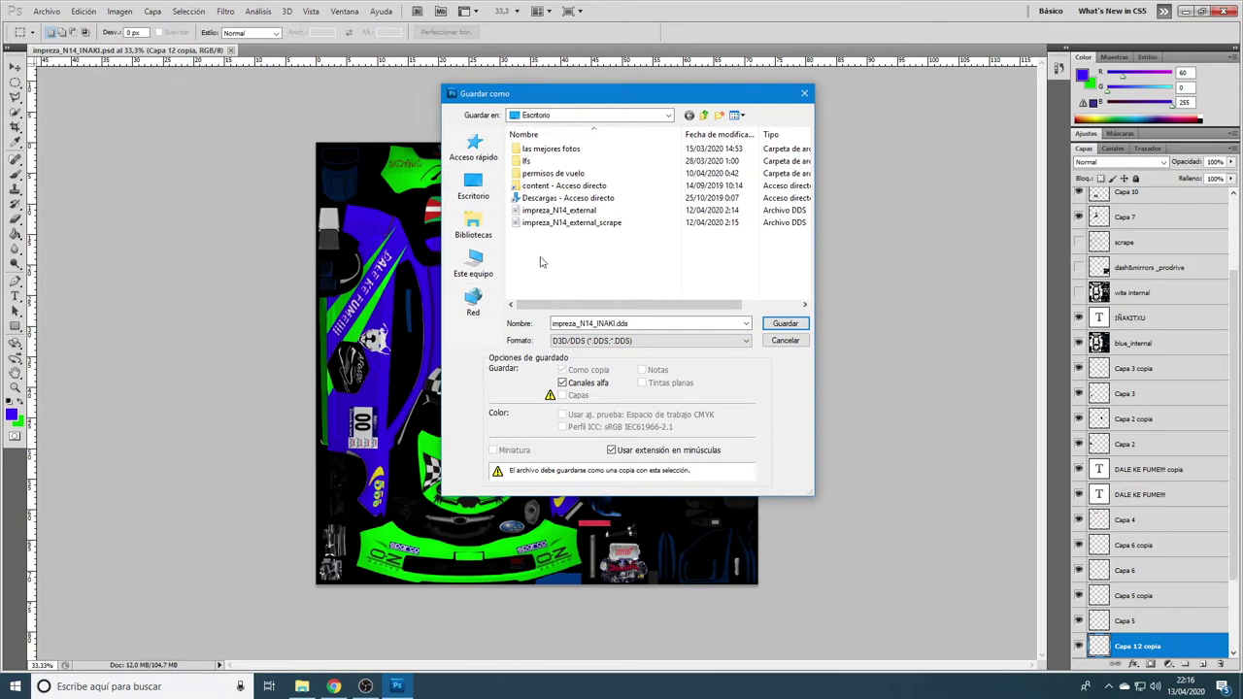
# - Switch to File Explorer and open the folder D:\hungaro\Richard Burns Rally\Cars\Impreza_N14_Pro\textures
pyautogui.click(302, 687)
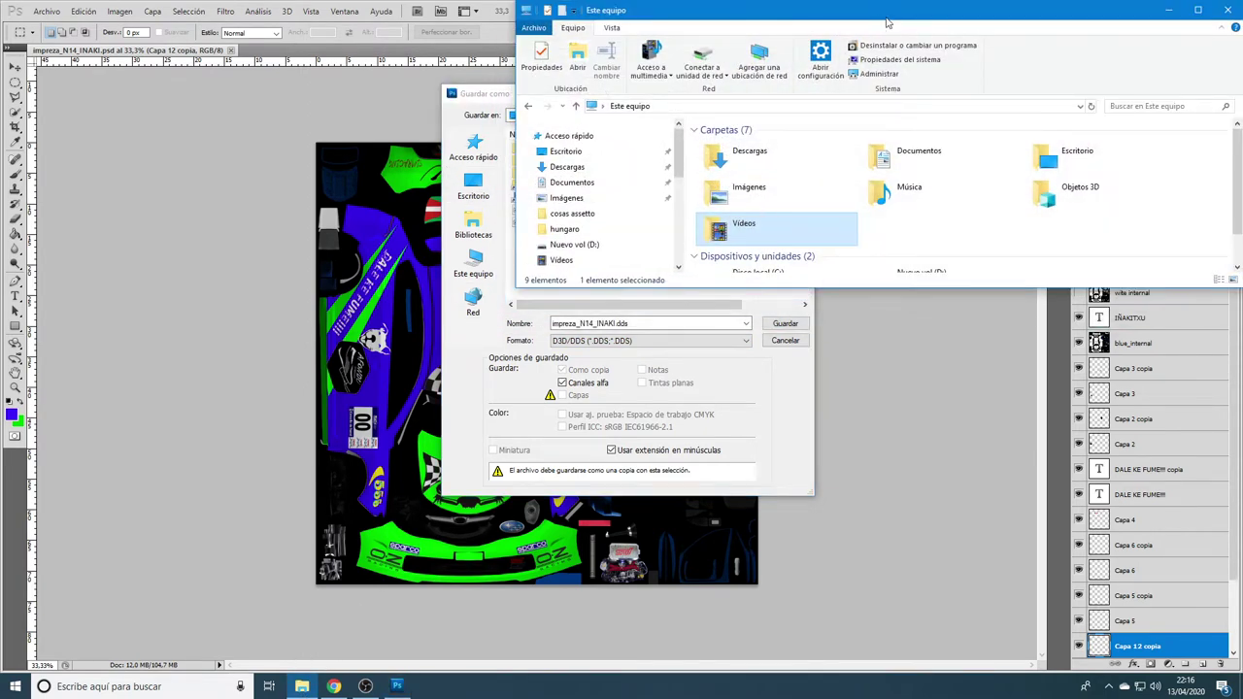
pyautogui.doubleClick(887, 22)
pyautogui.doubleClick(462, 248)
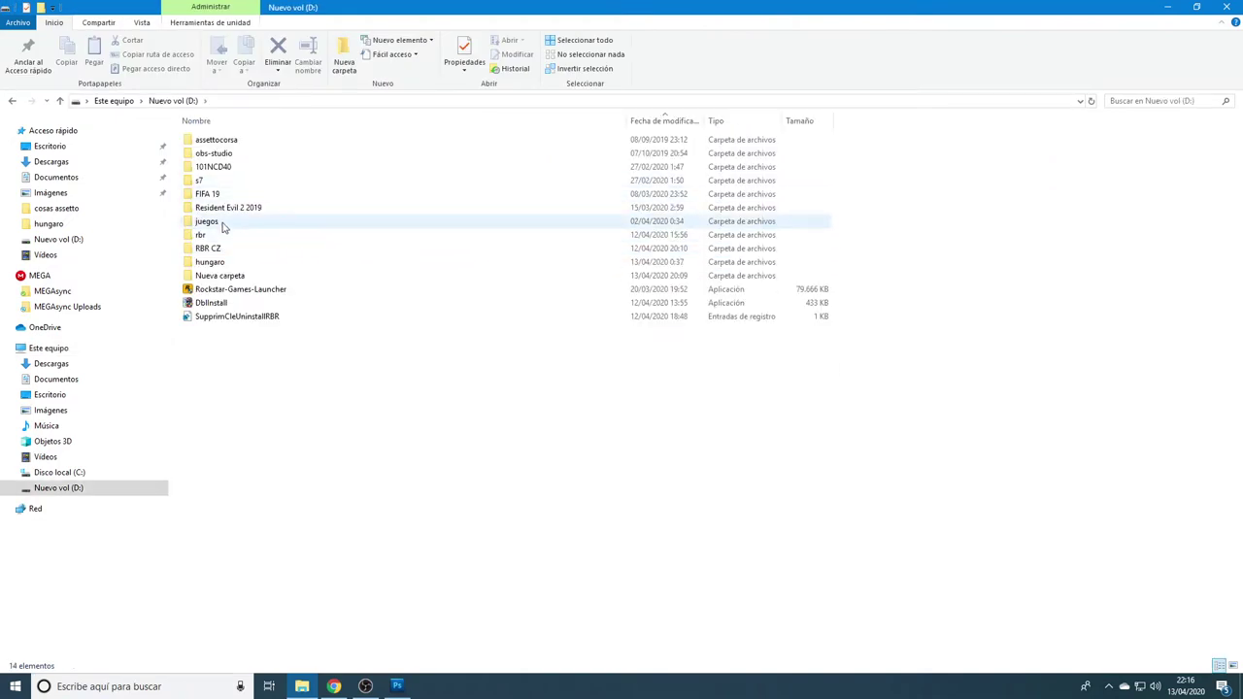
pyautogui.doubleClick(223, 263)
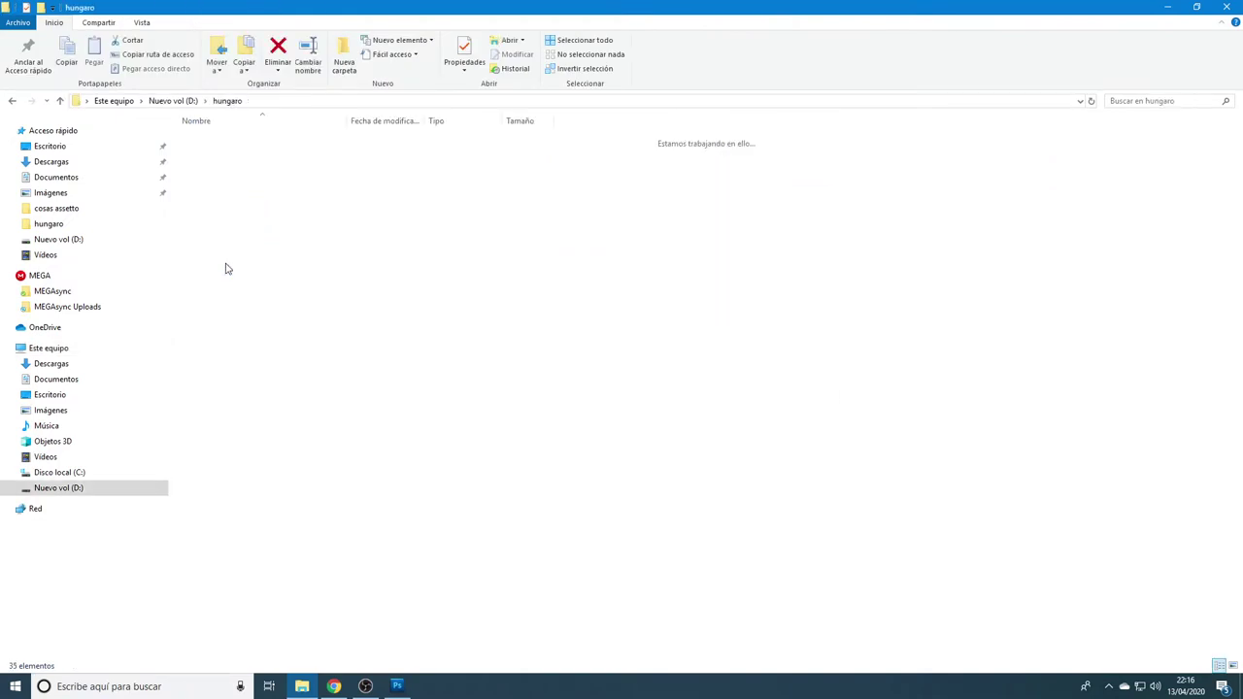
pyautogui.doubleClick(238, 141)
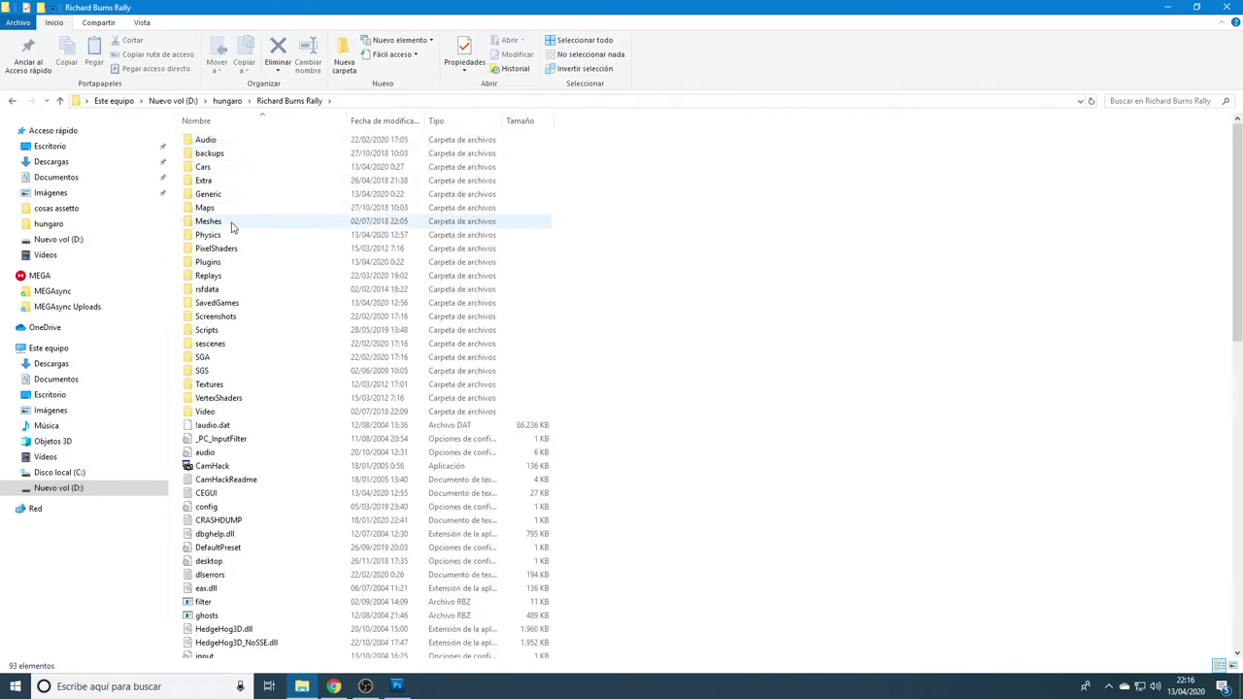
pyautogui.click(212, 169)
pyautogui.doubleClick(212, 169)
pyautogui.scroll(-15, 248, 311)
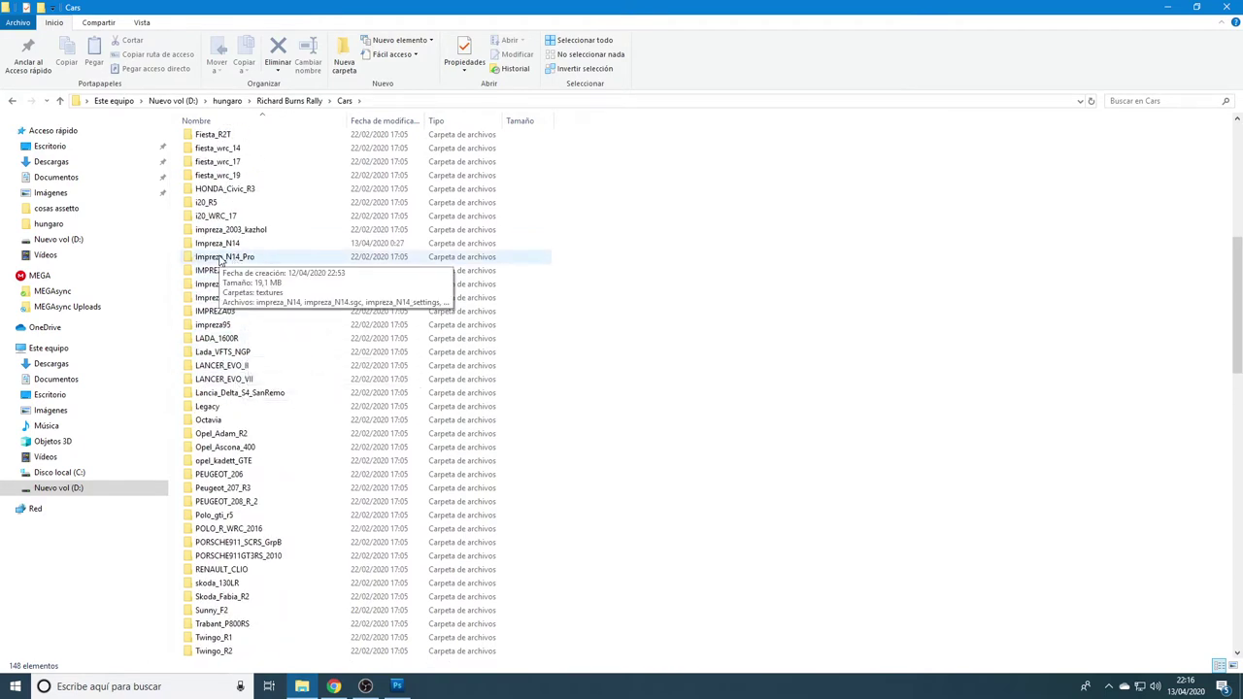
pyautogui.click(220, 258)
pyautogui.doubleClick(220, 259)
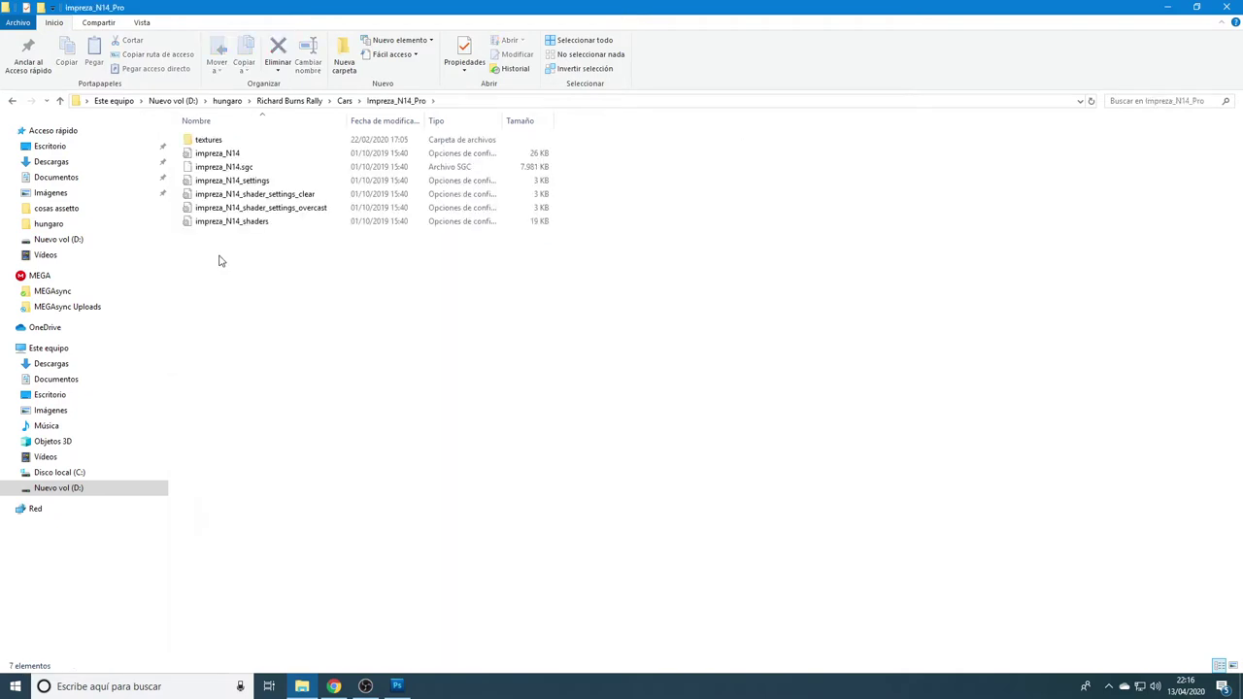
pyautogui.doubleClick(223, 142)
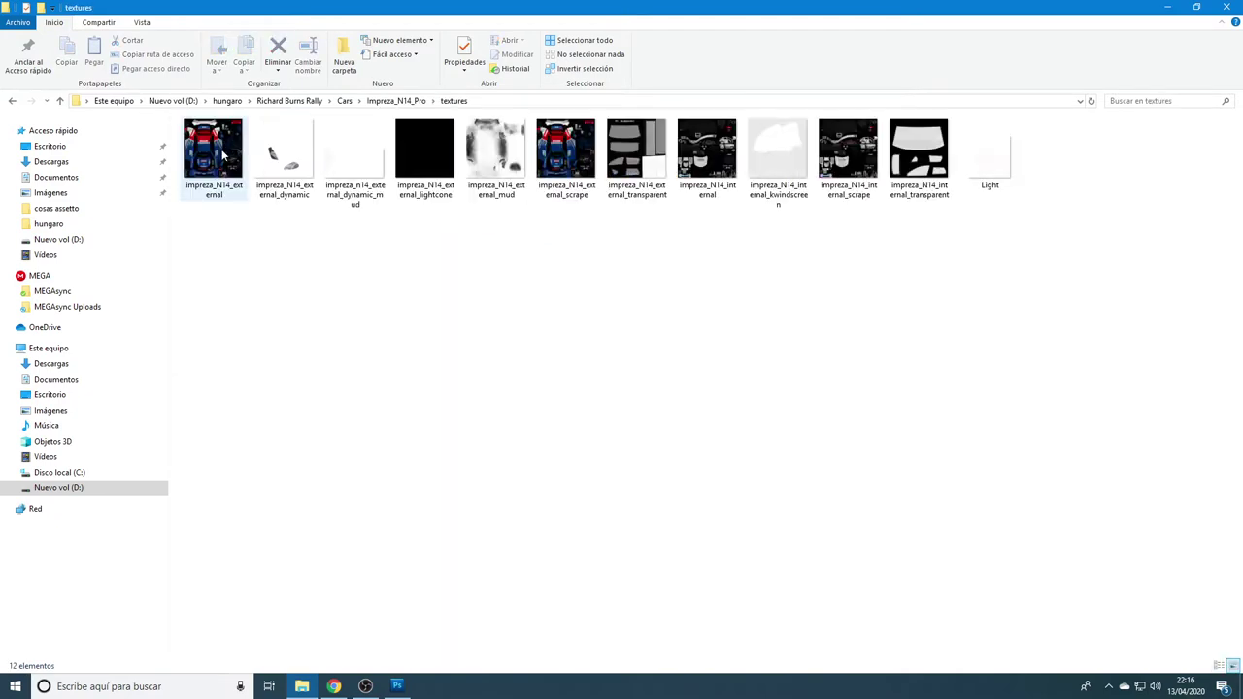
# - Copy the file name of the impreza_N14_external texture
pyautogui.doubleClick(214, 165)
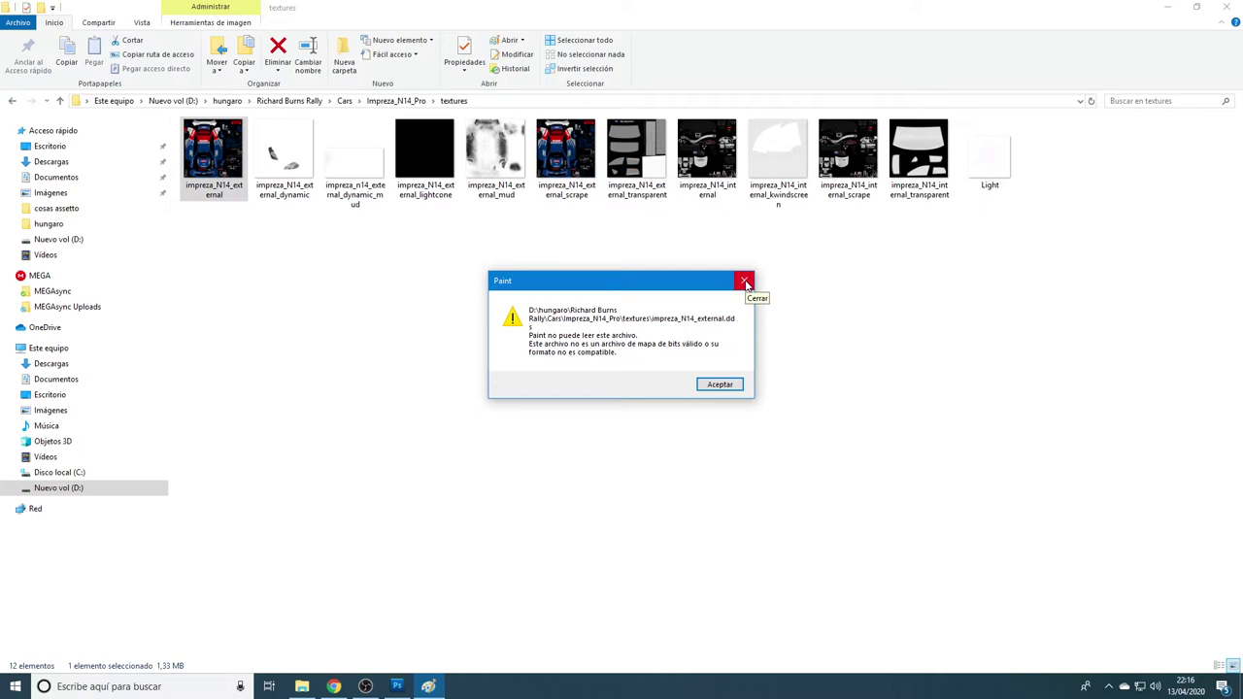
pyautogui.click(745, 281)
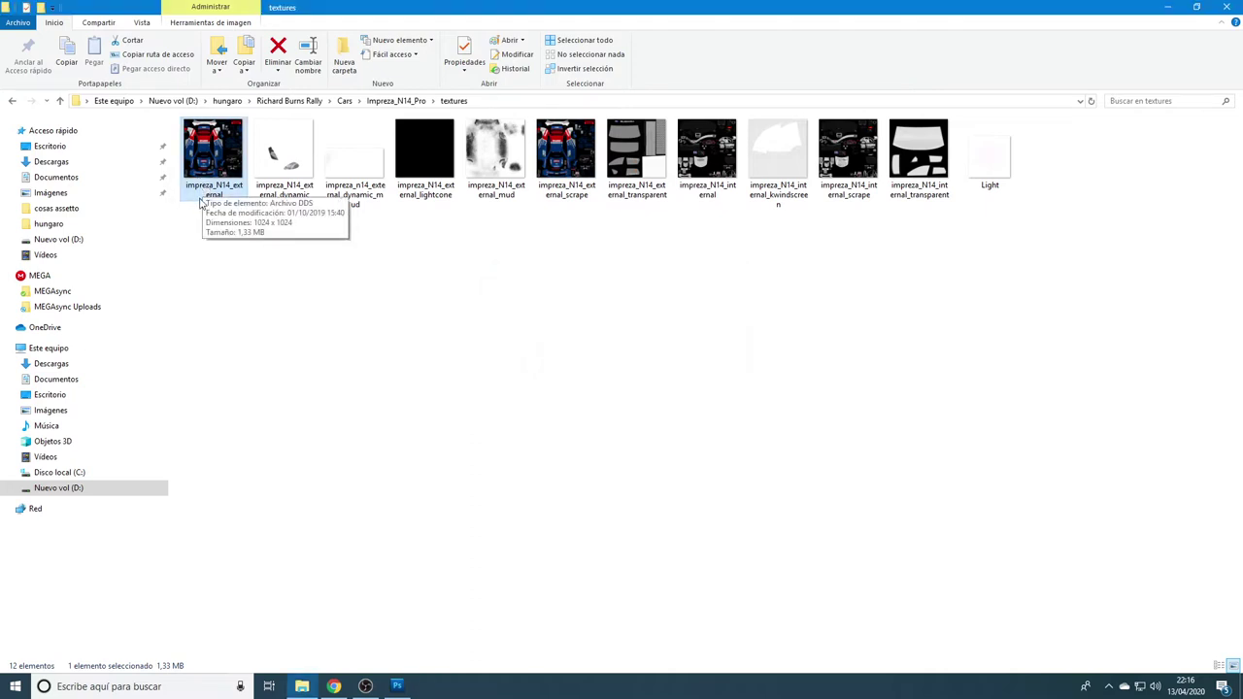
pyautogui.click(206, 197)
pyautogui.hotkey('ctrl', 'c')
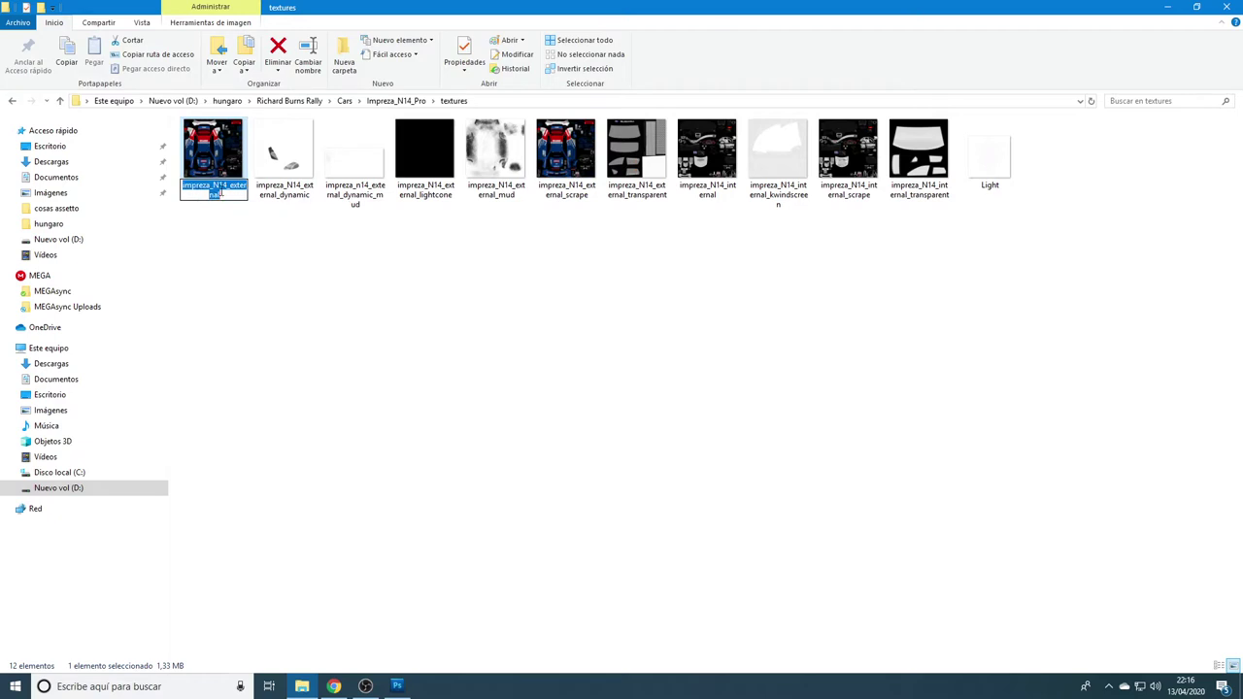
pyautogui.rightClick(214, 193)
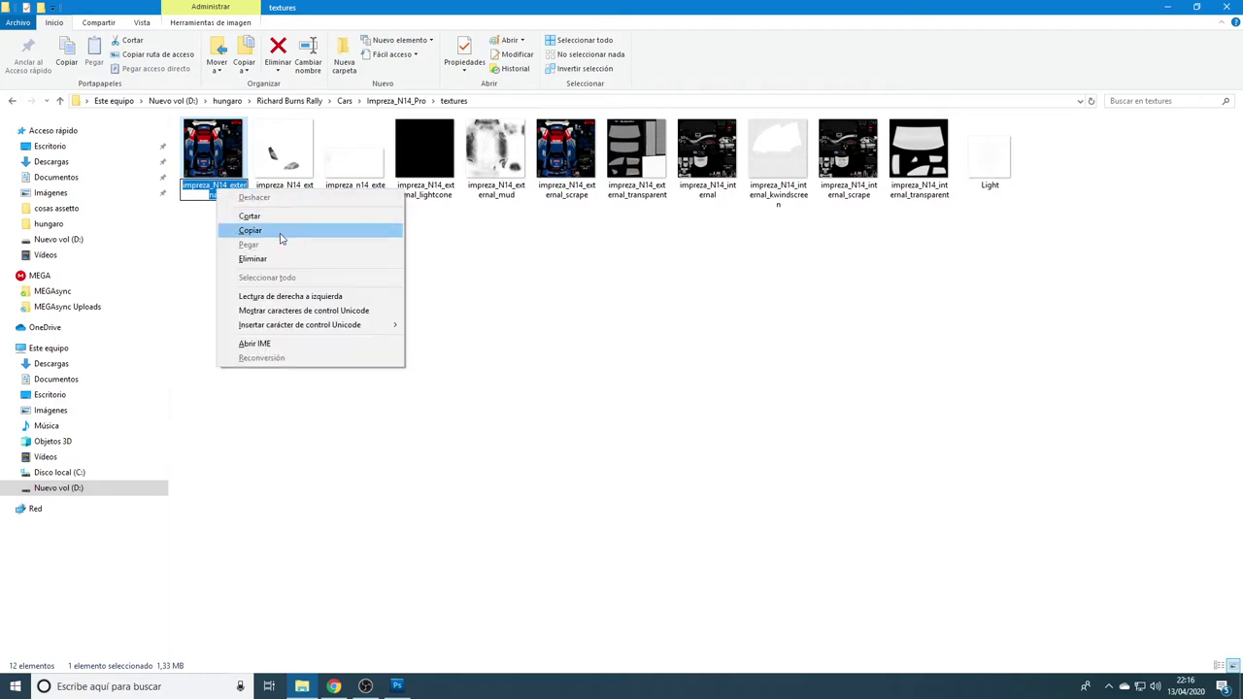
pyautogui.click(280, 234)
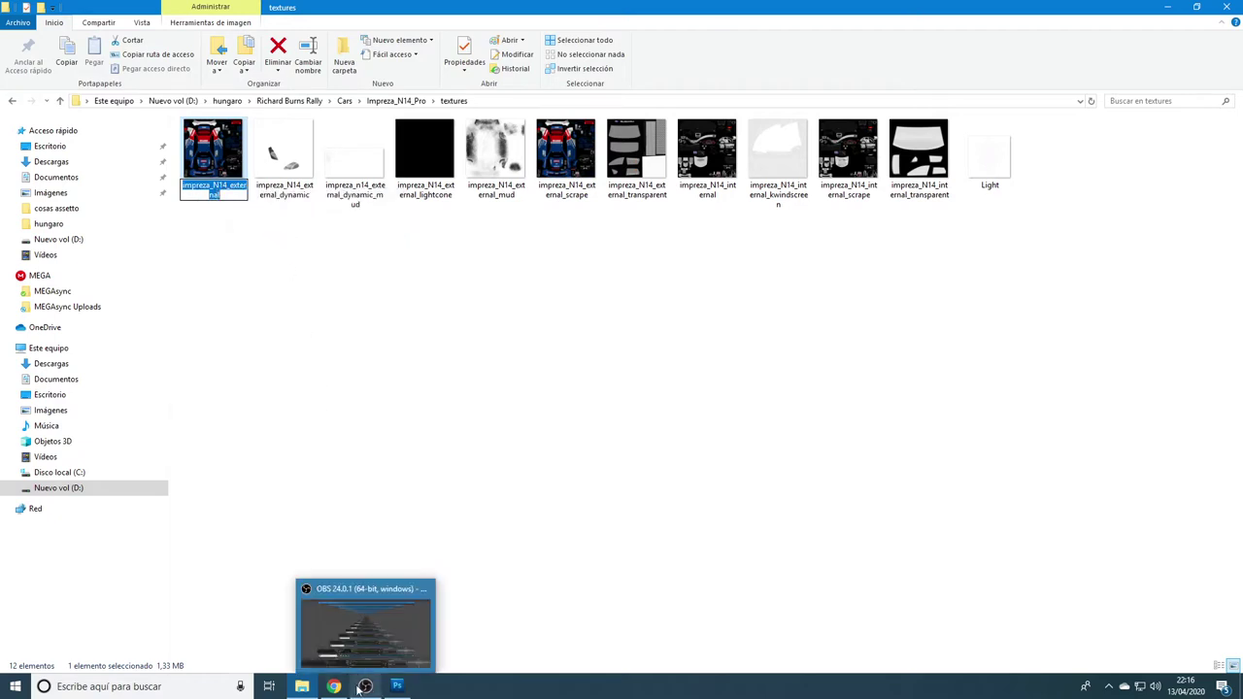
# - Switch back to Photoshop and set the name of the DDS copy to impreza_N14_external.dds
pyautogui.click(396, 688)
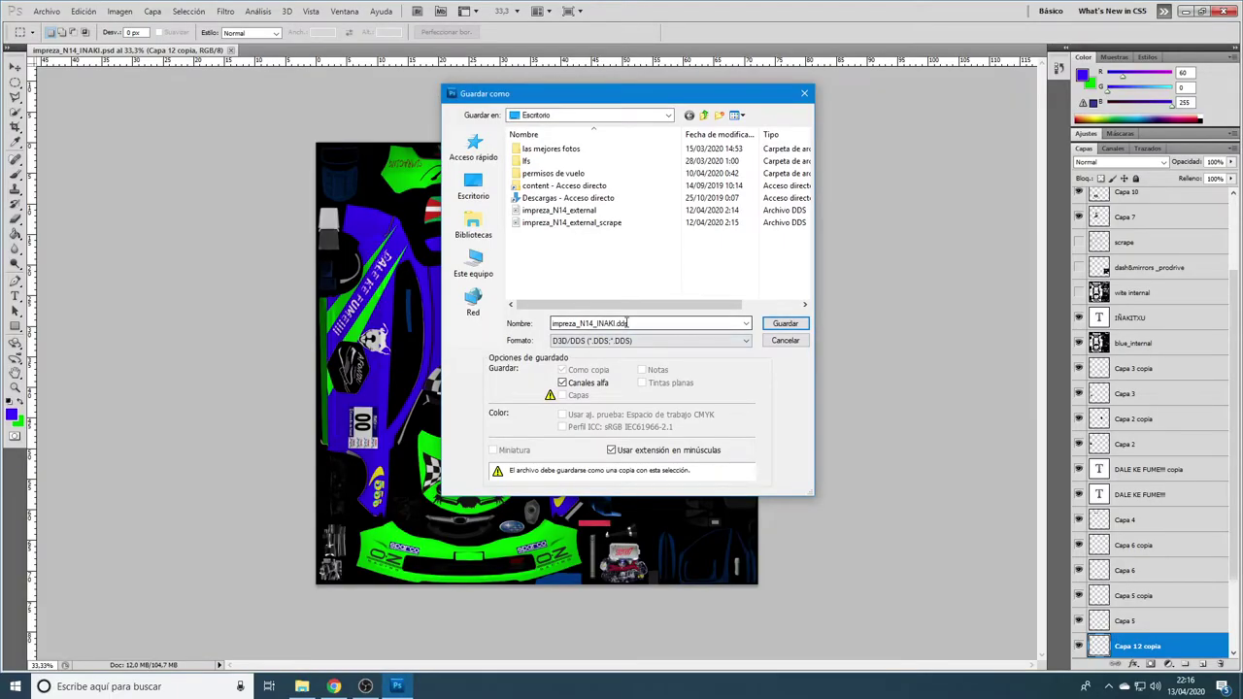
pyautogui.doubleClick(625, 324)
pyautogui.rightClick(622, 325)
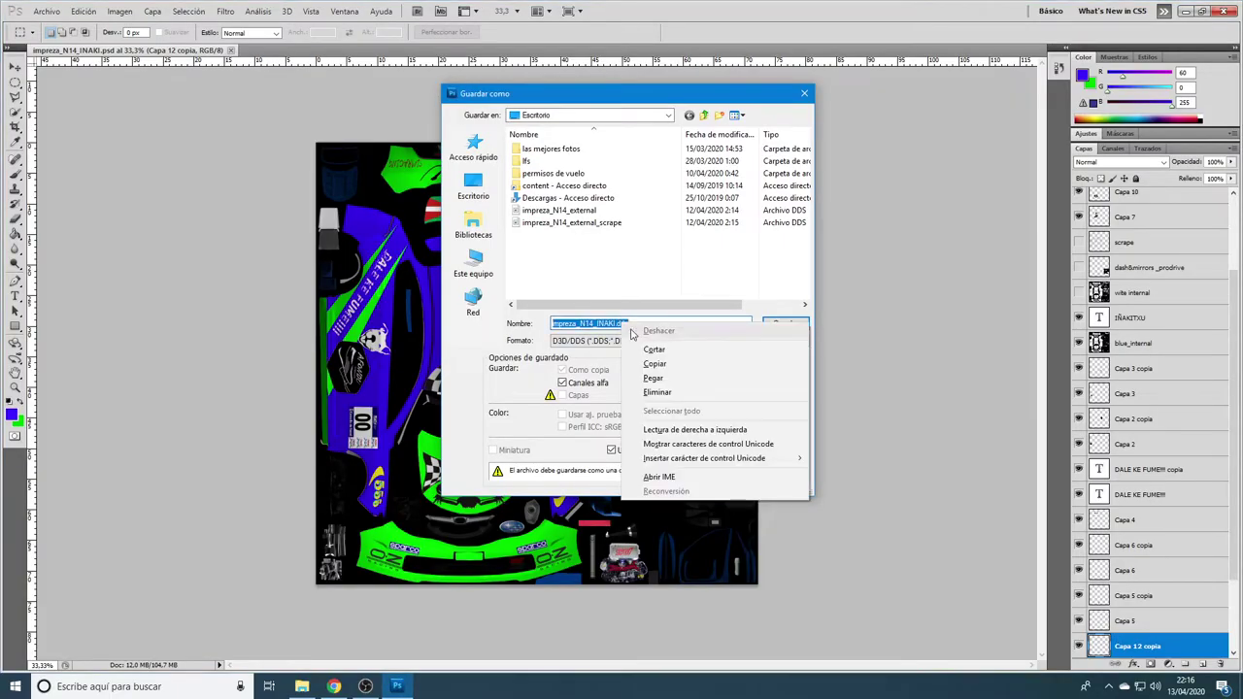
pyautogui.click(653, 378)
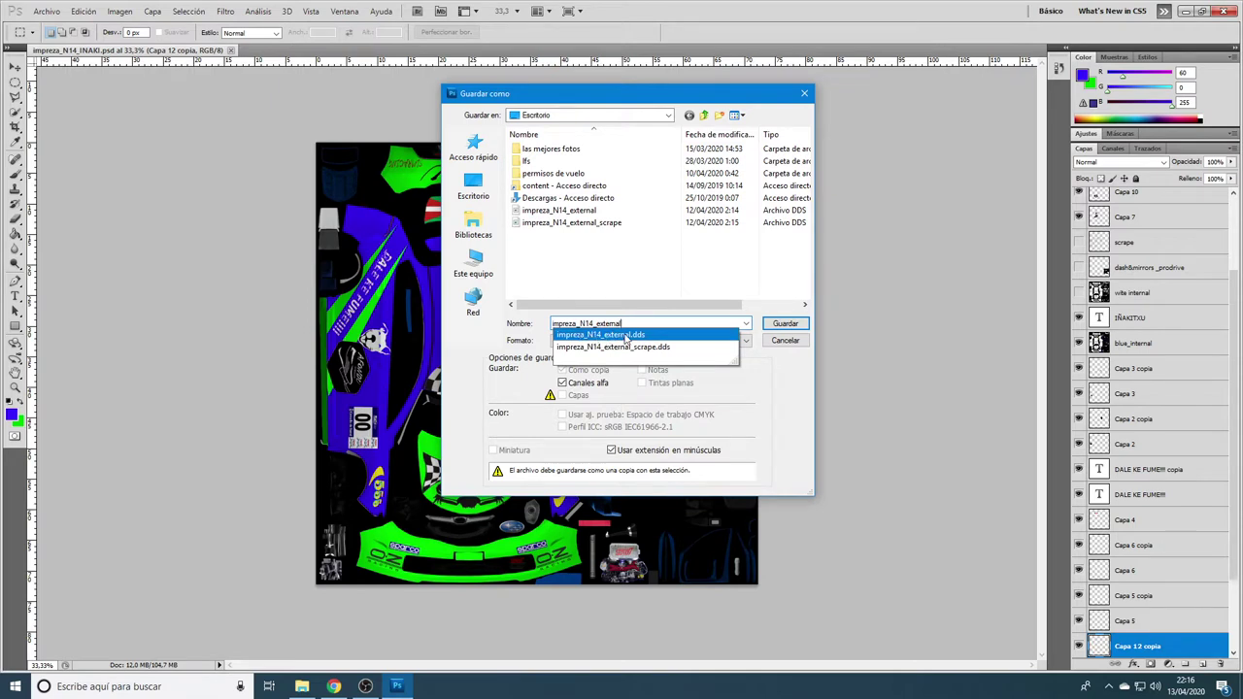
pyautogui.click(626, 337)
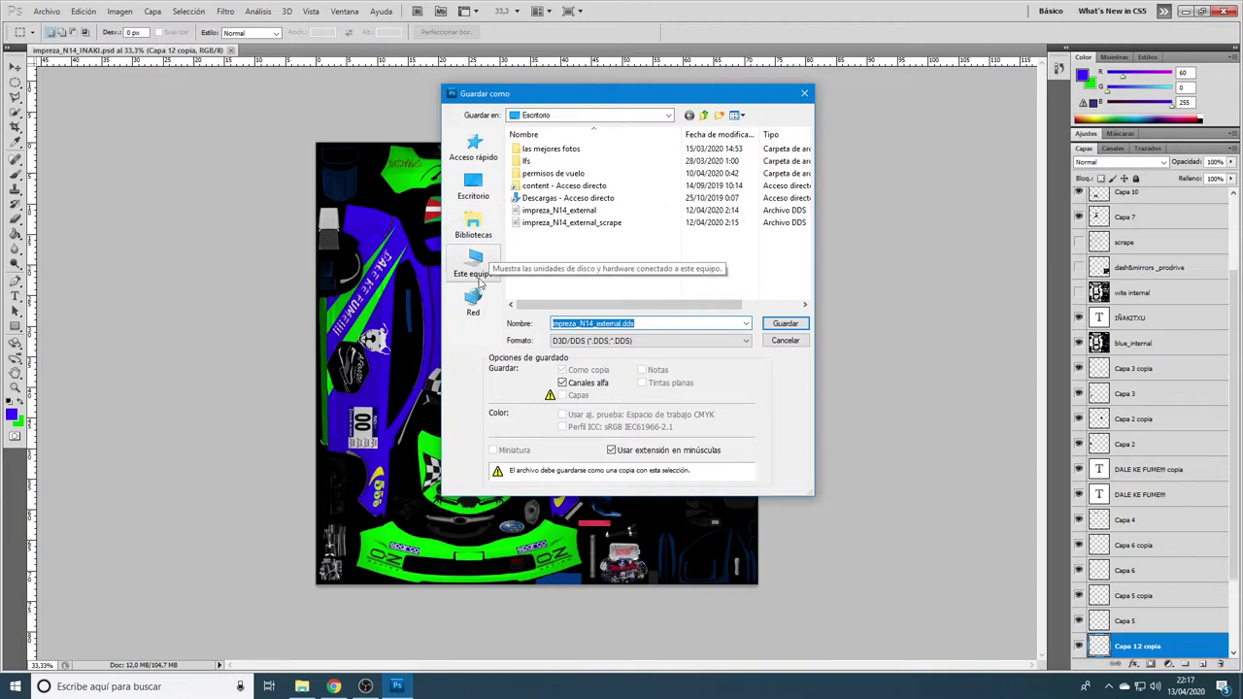
# - Set the save location to D:\hungaro\Richard Burns Rally\Cars\Impreza_N14_Pro\textures
pyautogui.click(475, 265)
pyautogui.click(693, 304)
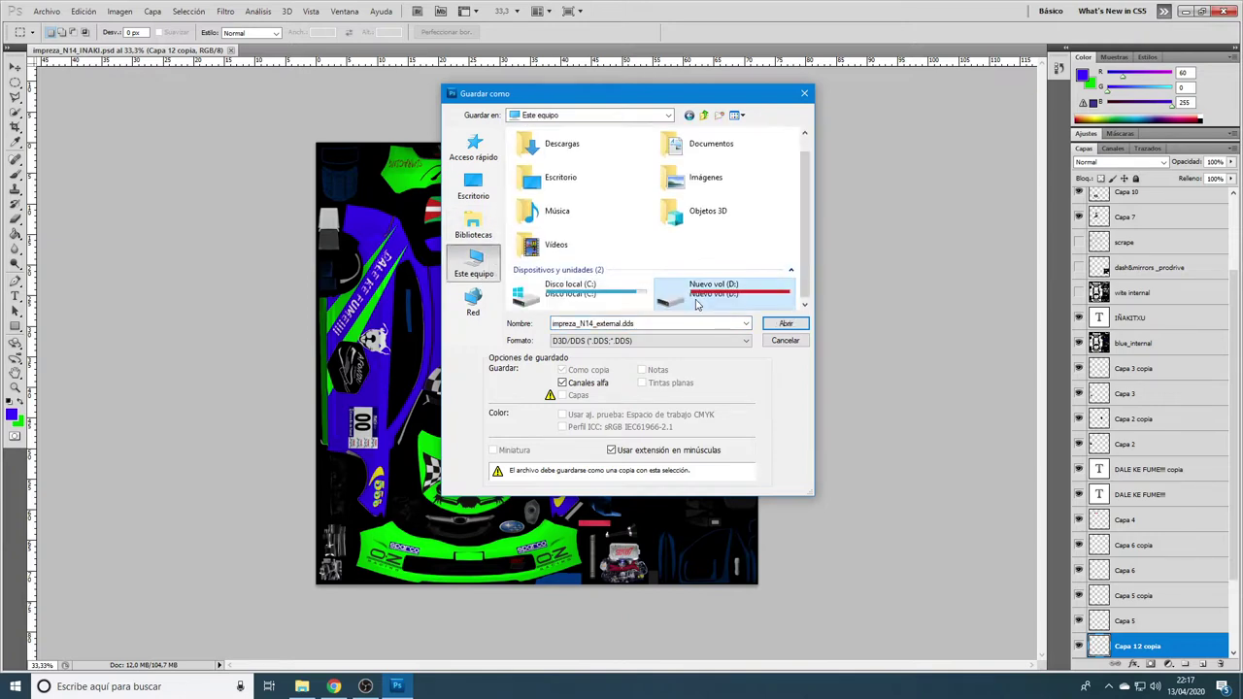
pyautogui.doubleClick(694, 298)
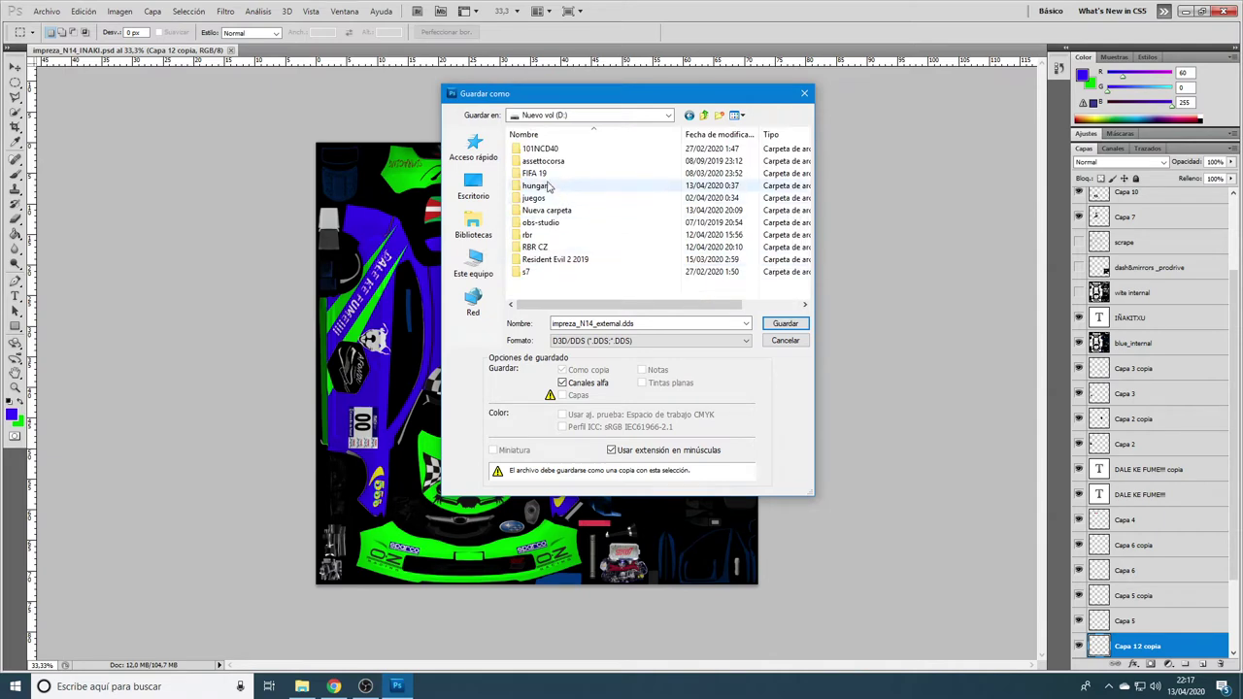
pyautogui.doubleClick(535, 186)
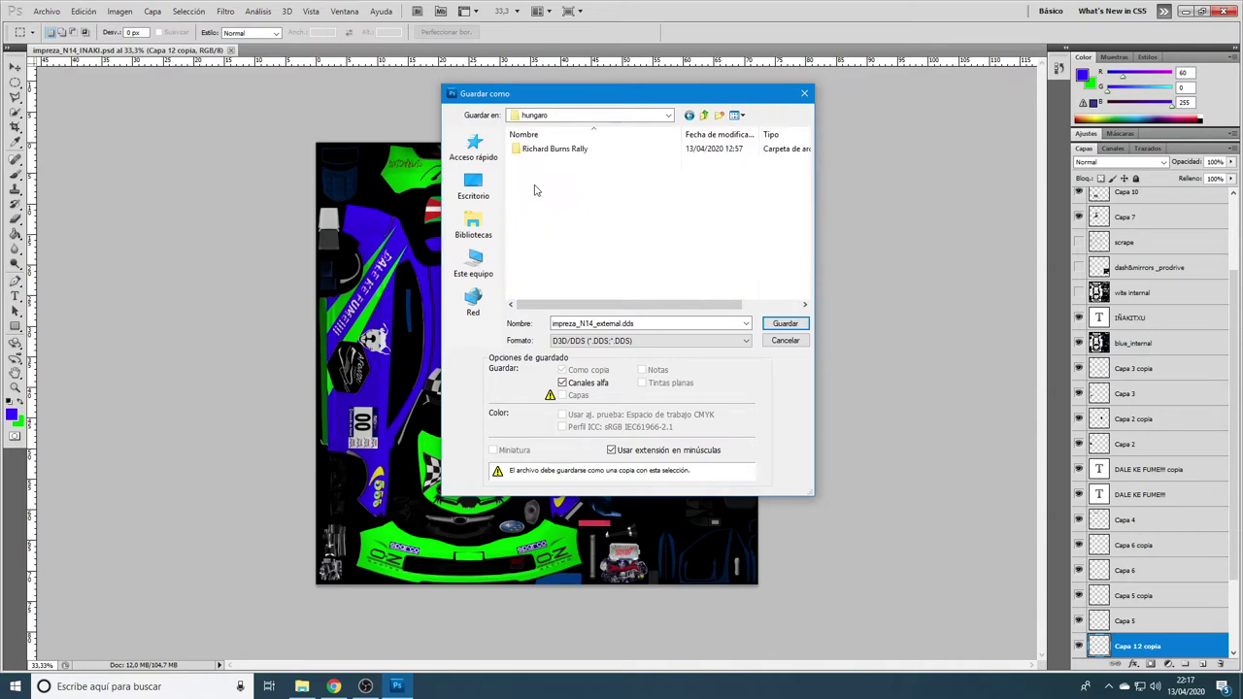
pyautogui.click(555, 152)
pyautogui.doubleClick(556, 154)
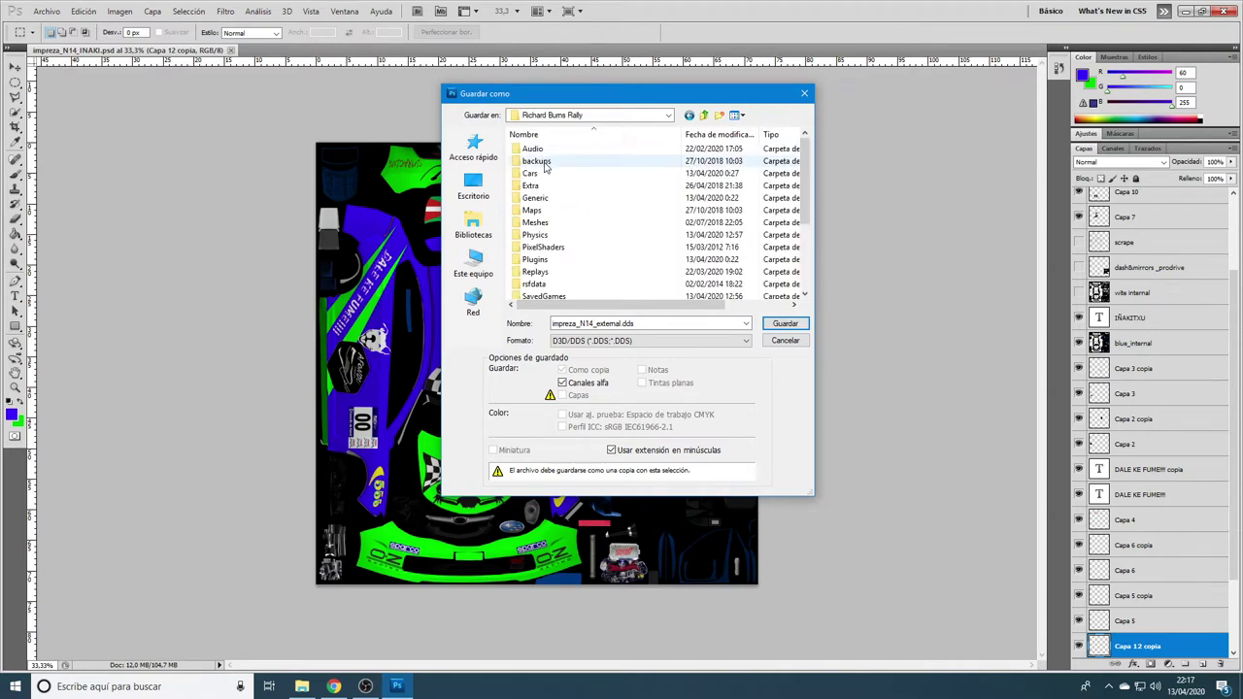
pyautogui.doubleClick(546, 174)
pyautogui.scroll(-10, 544, 174)
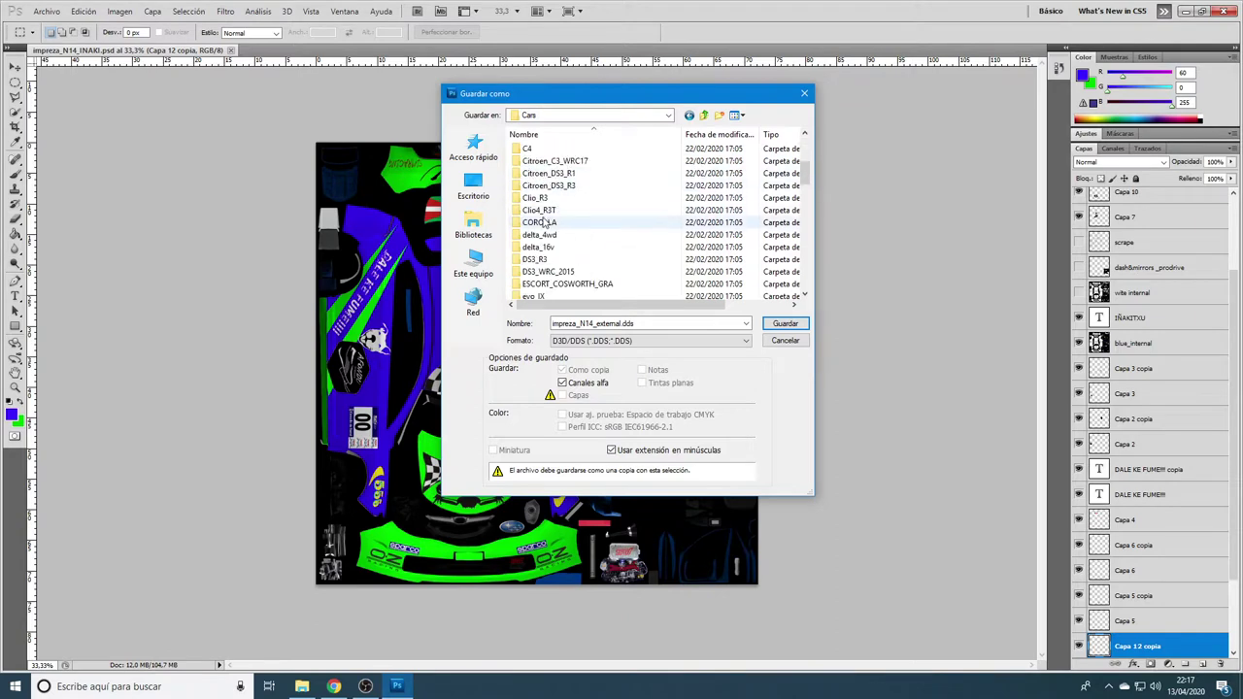
pyautogui.scroll(-6, 544, 223)
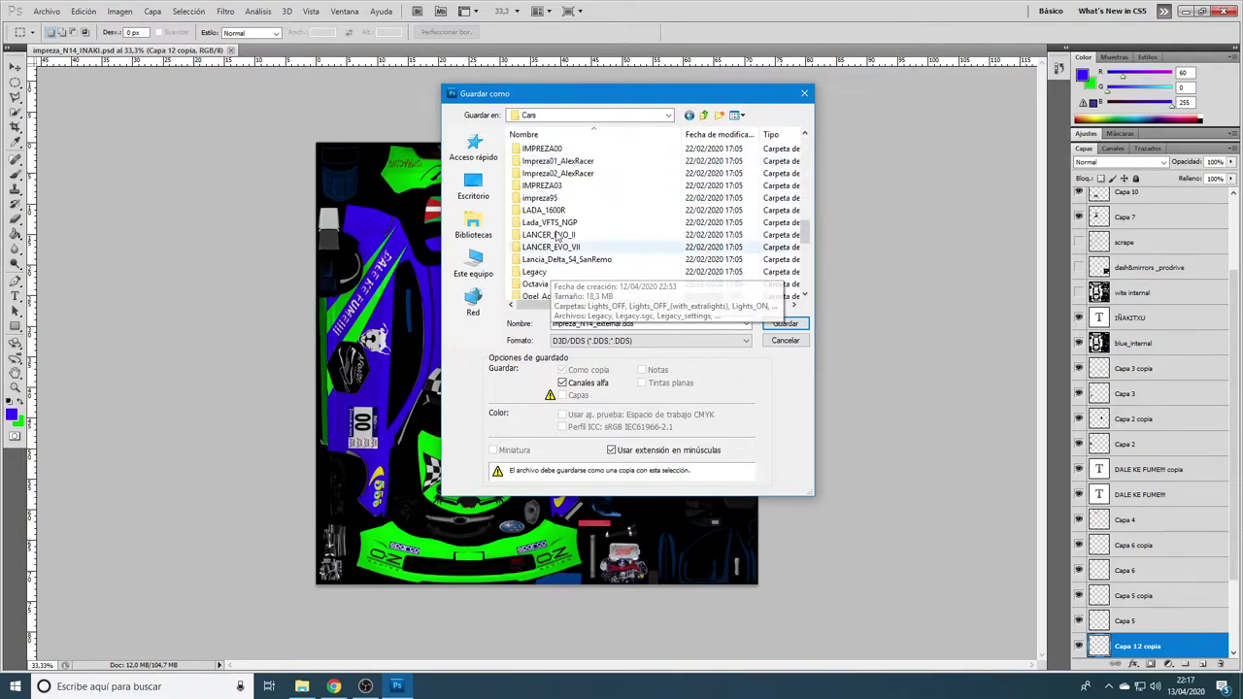
pyautogui.scroll(1, 563, 223)
pyautogui.doubleClick(571, 174)
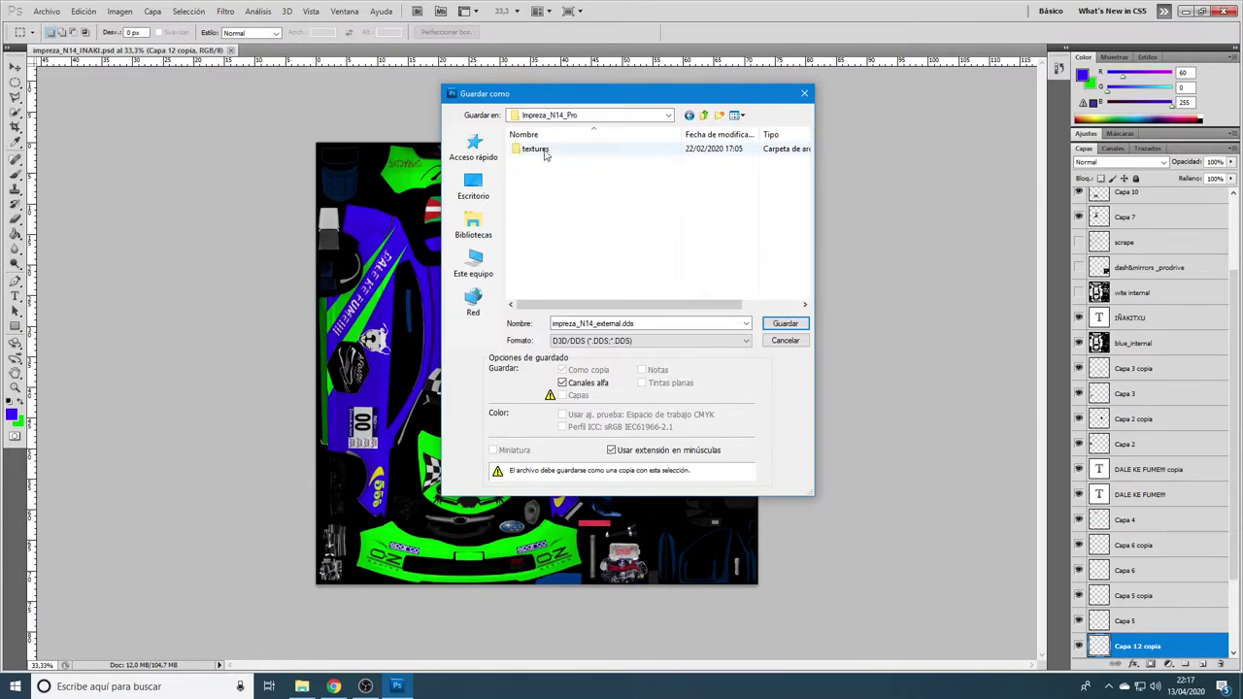
pyautogui.doubleClick(547, 152)
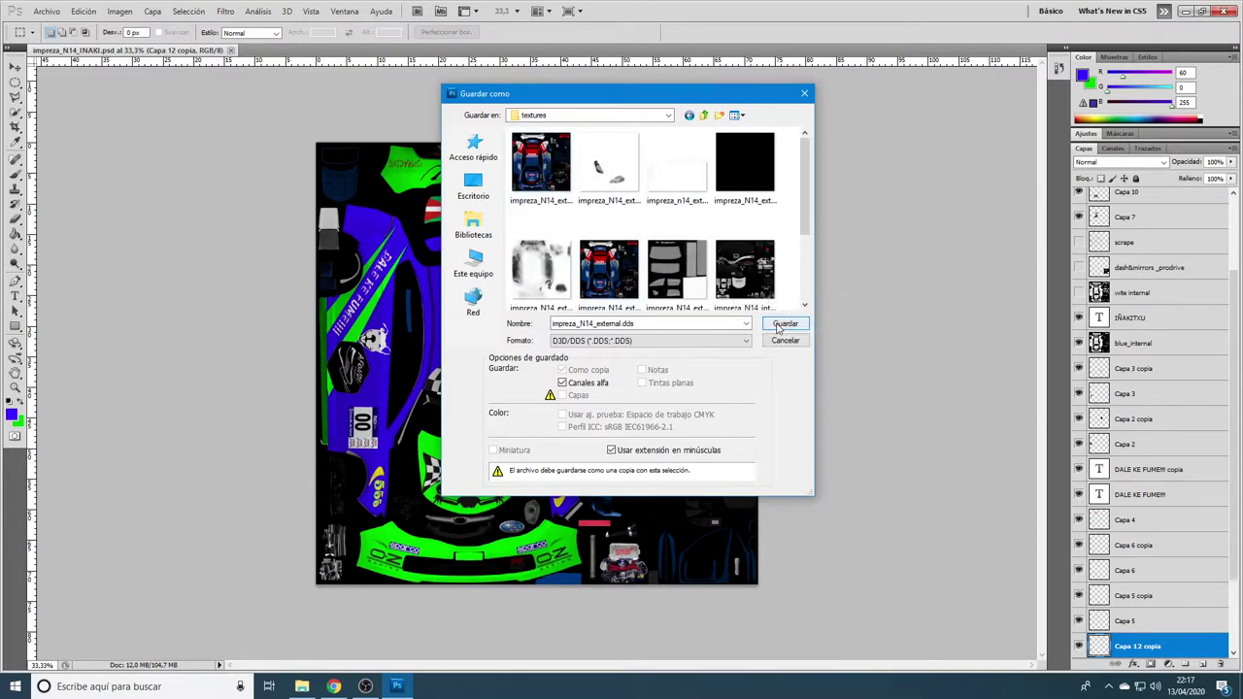
# - Save the livery over the existing impreza_N14_external.dds as DXT1 RGB without alpha, generating all MIP maps
pyautogui.click(785, 323)
pyautogui.click(612, 259)
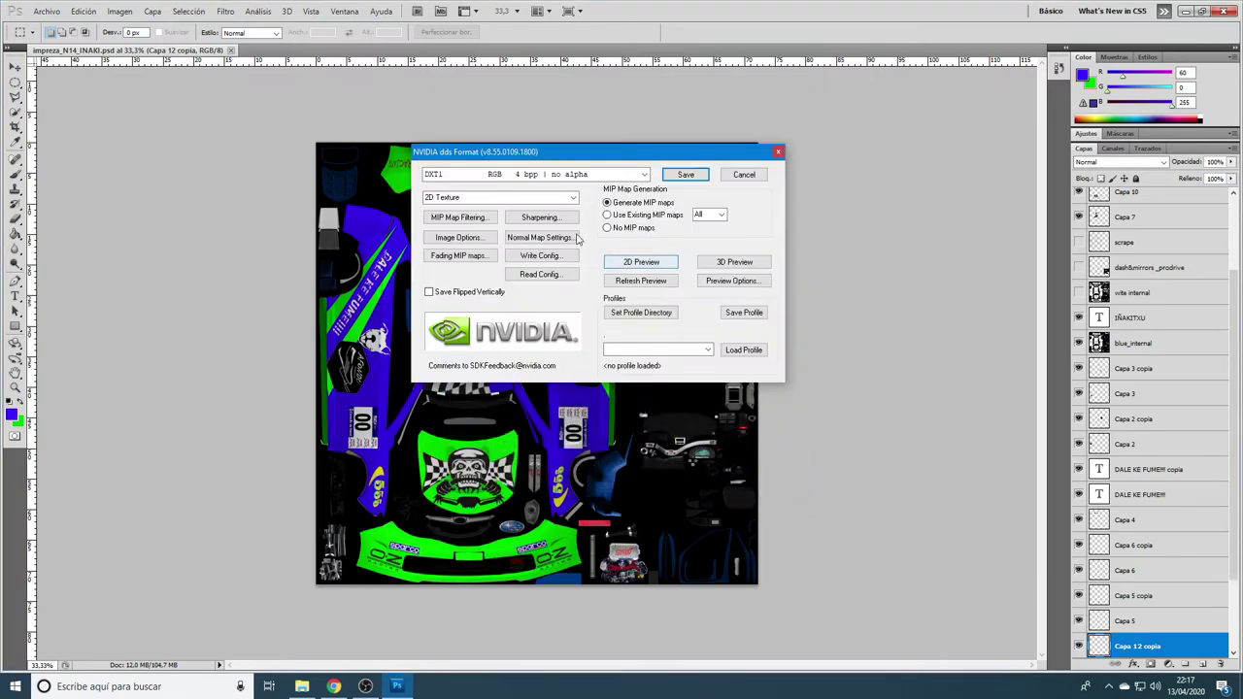
pyautogui.click(675, 176)
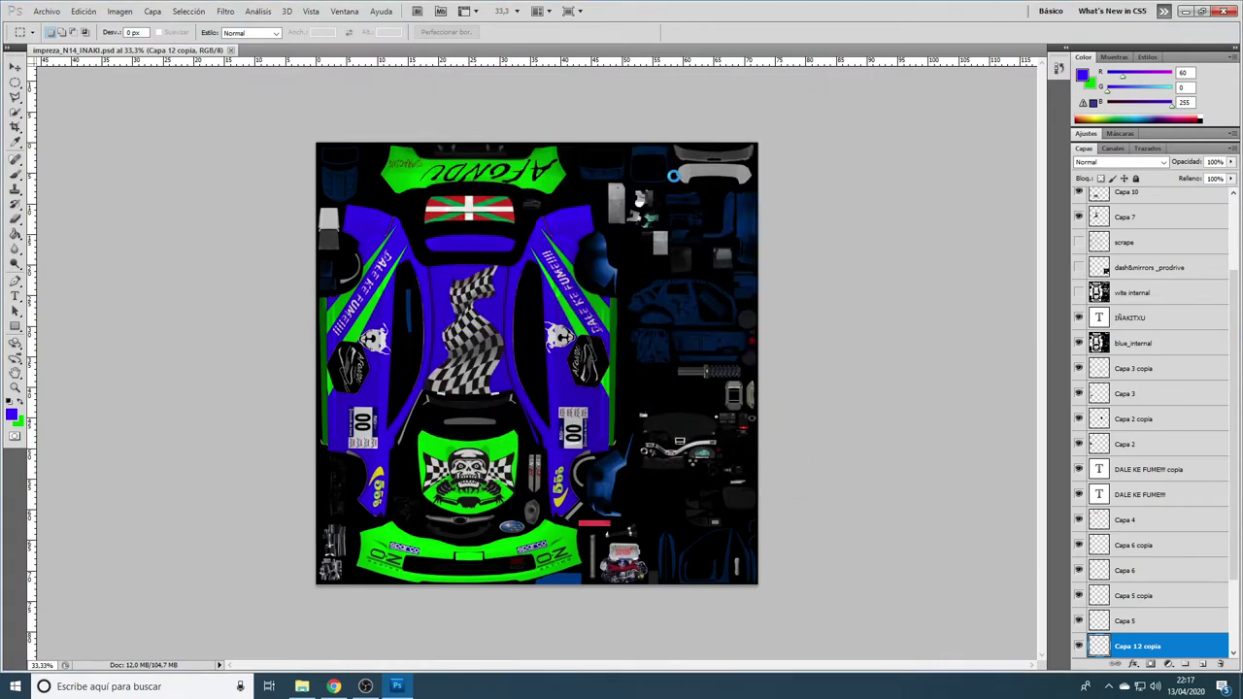
# - Switch to File Explorer and check the saved external texture and the file name of the impreza_N14_external_scrape texture
pyautogui.click(302, 687)
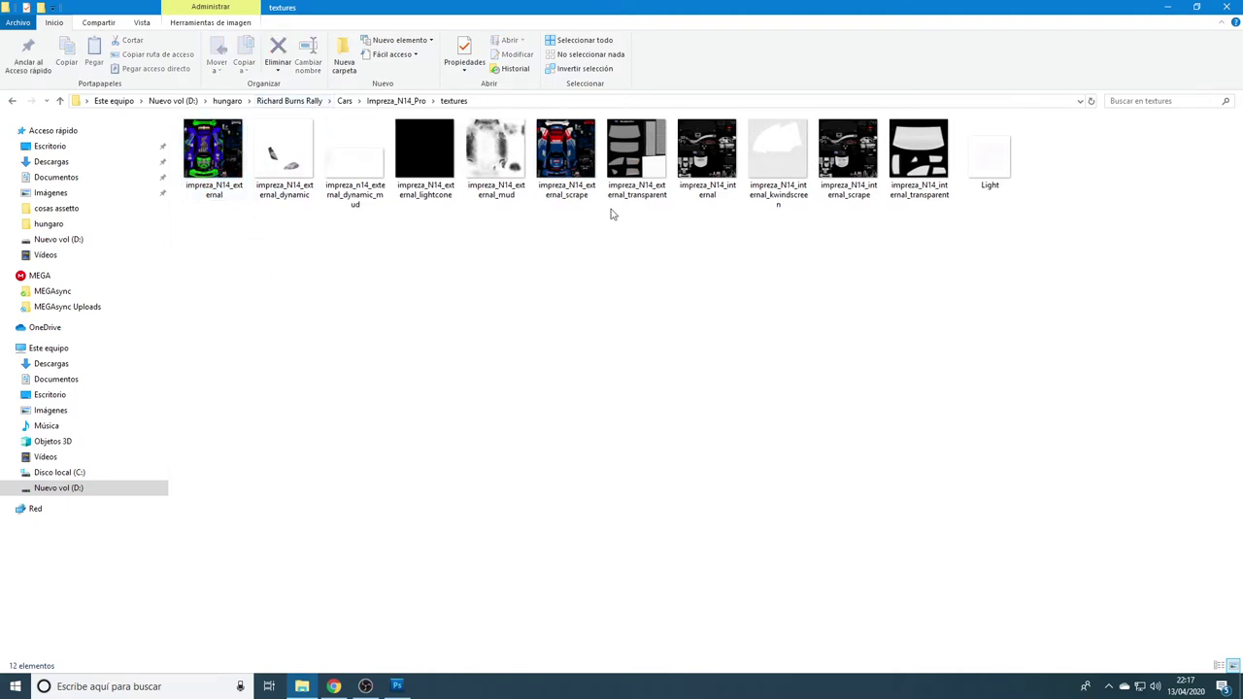
pyautogui.click(571, 152)
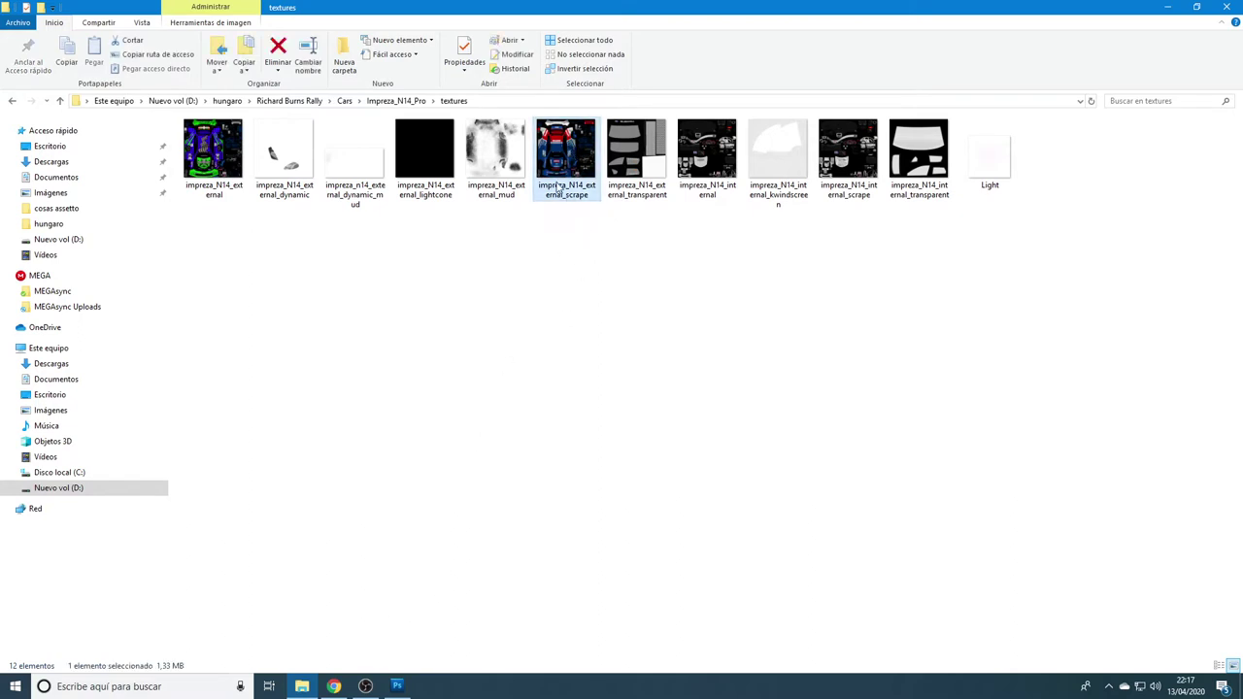
pyautogui.click(570, 197)
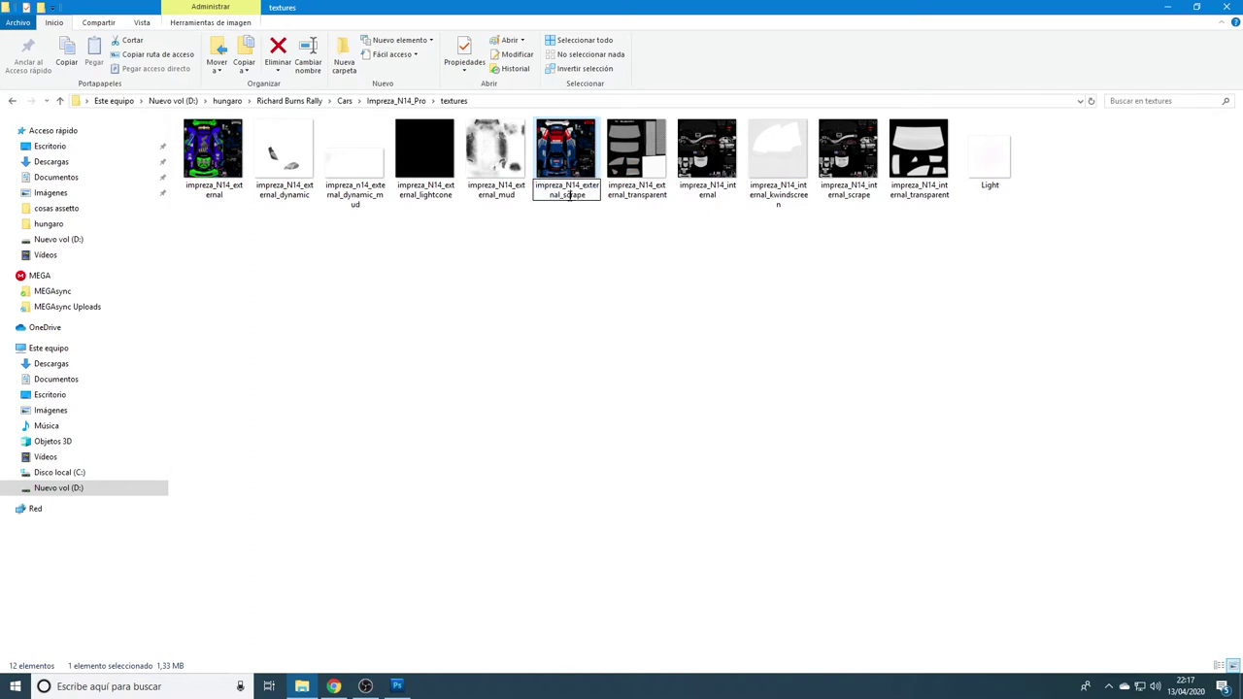
pyautogui.moveTo(563, 195); pyautogui.dragTo(584, 199)
pyautogui.click(573, 196)
pyautogui.click(463, 471)
# - Switch to Photoshop and make the scrape layer of the livery visible
pyautogui.click(397, 687)
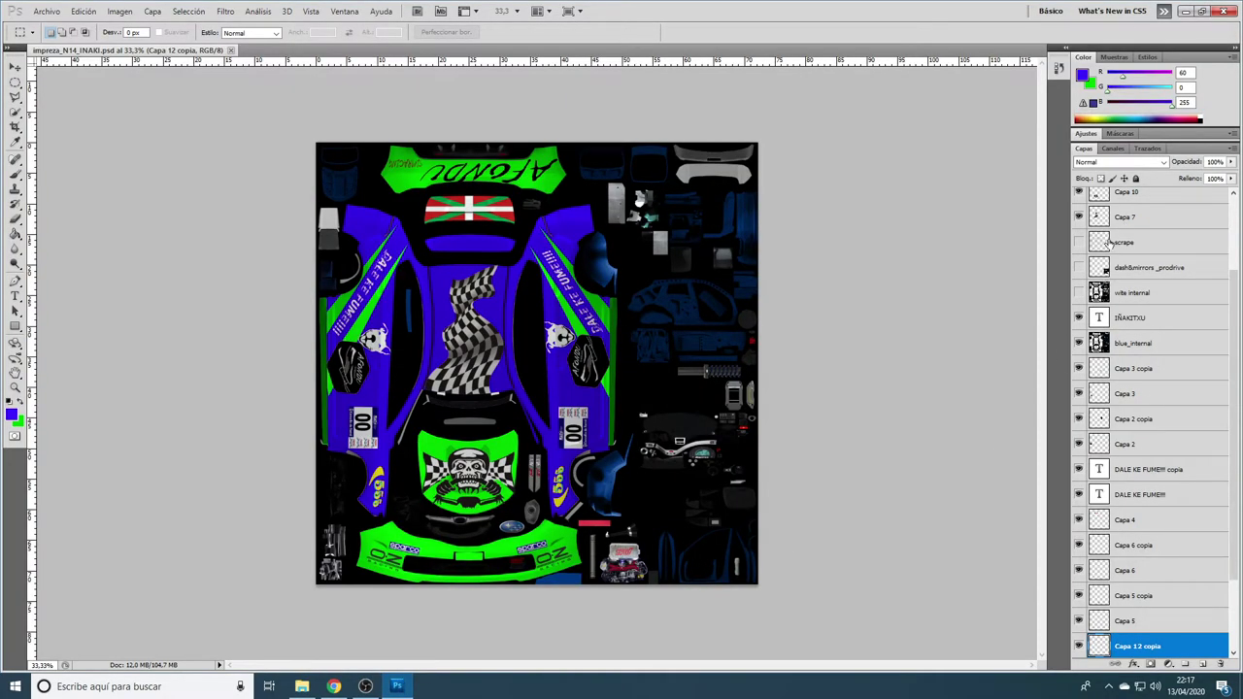
pyautogui.click(1127, 244)
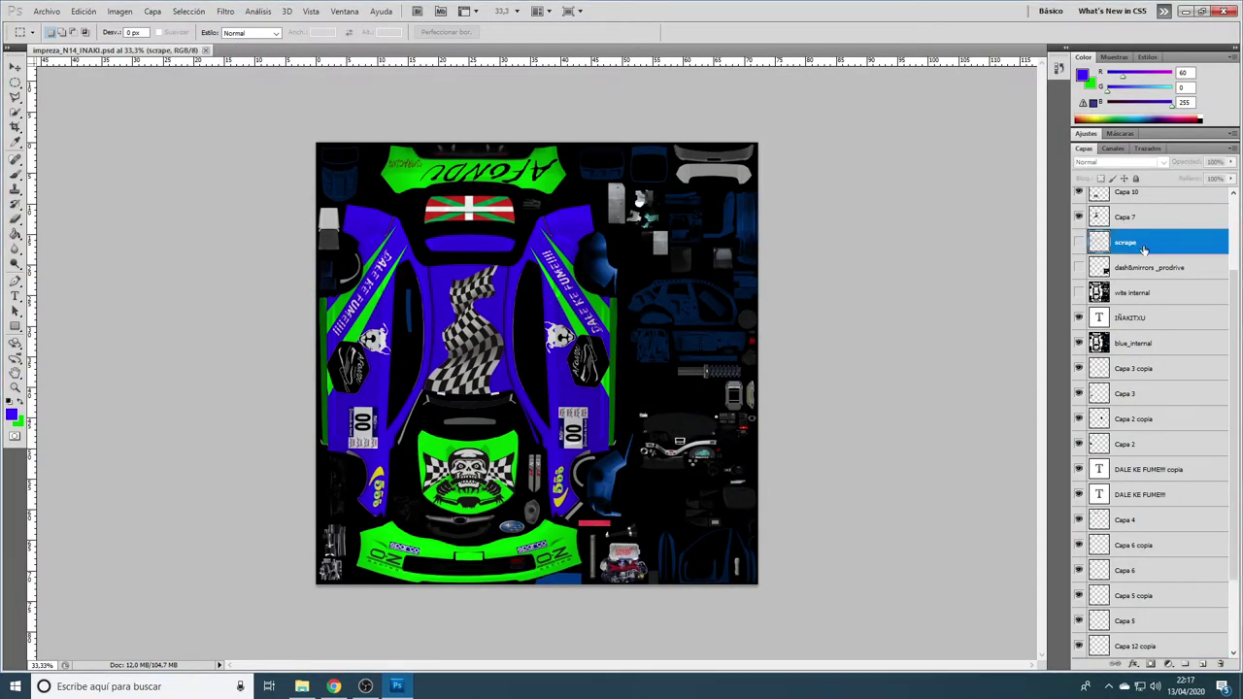
pyautogui.click(1078, 243)
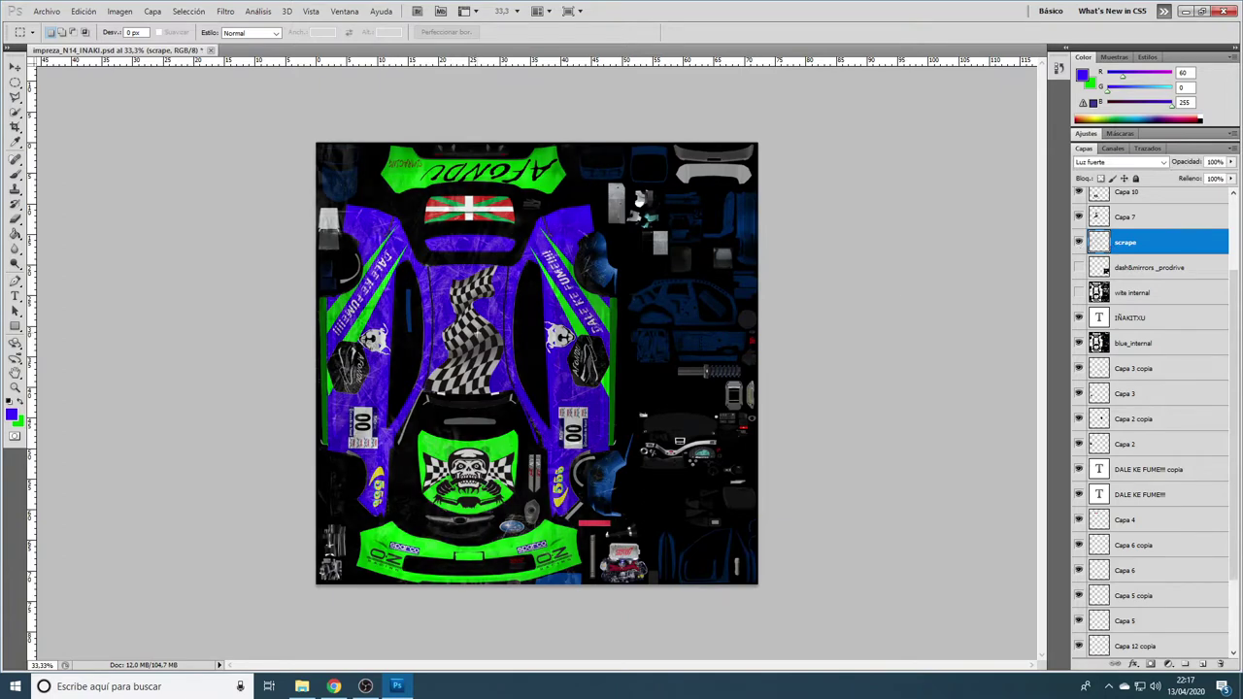
pyautogui.click(56, 12)
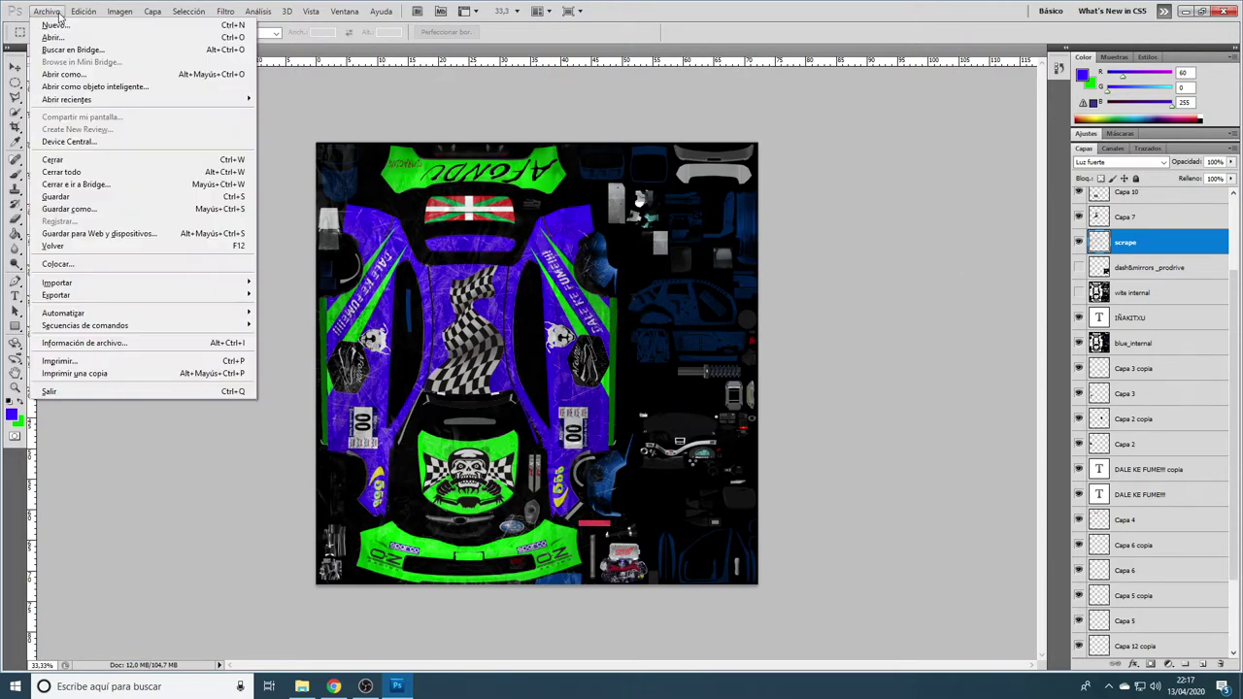
pyautogui.click(104, 210)
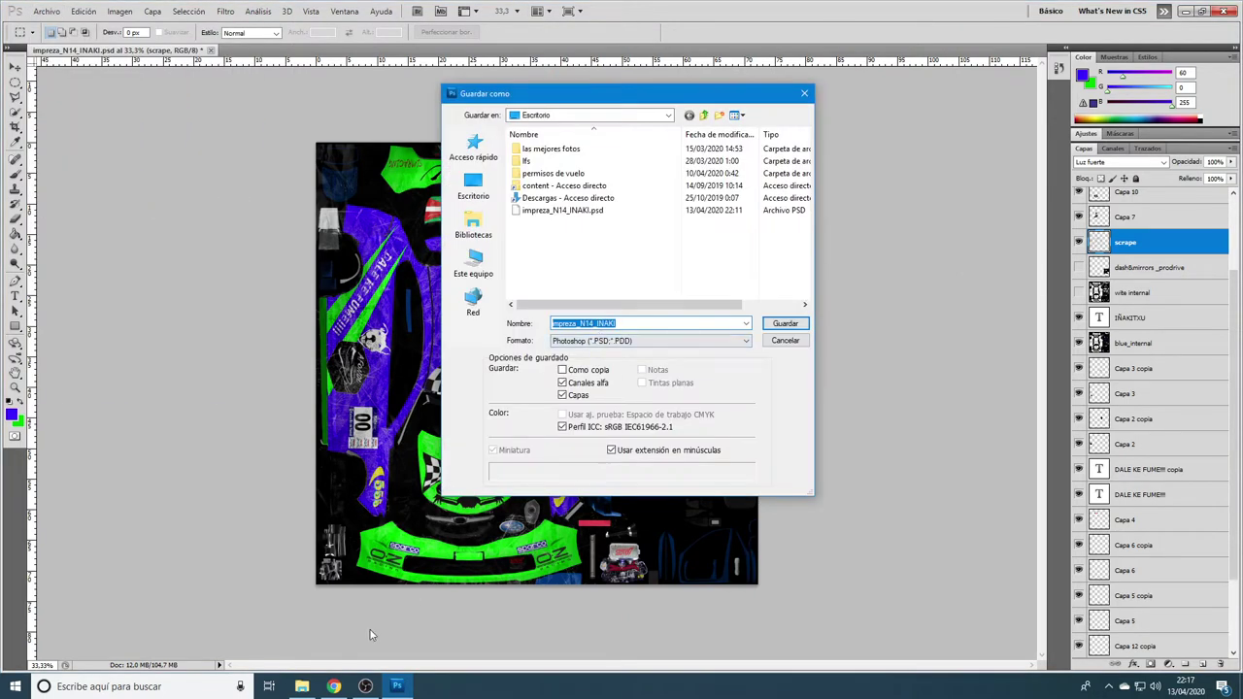
pyautogui.click(632, 341)
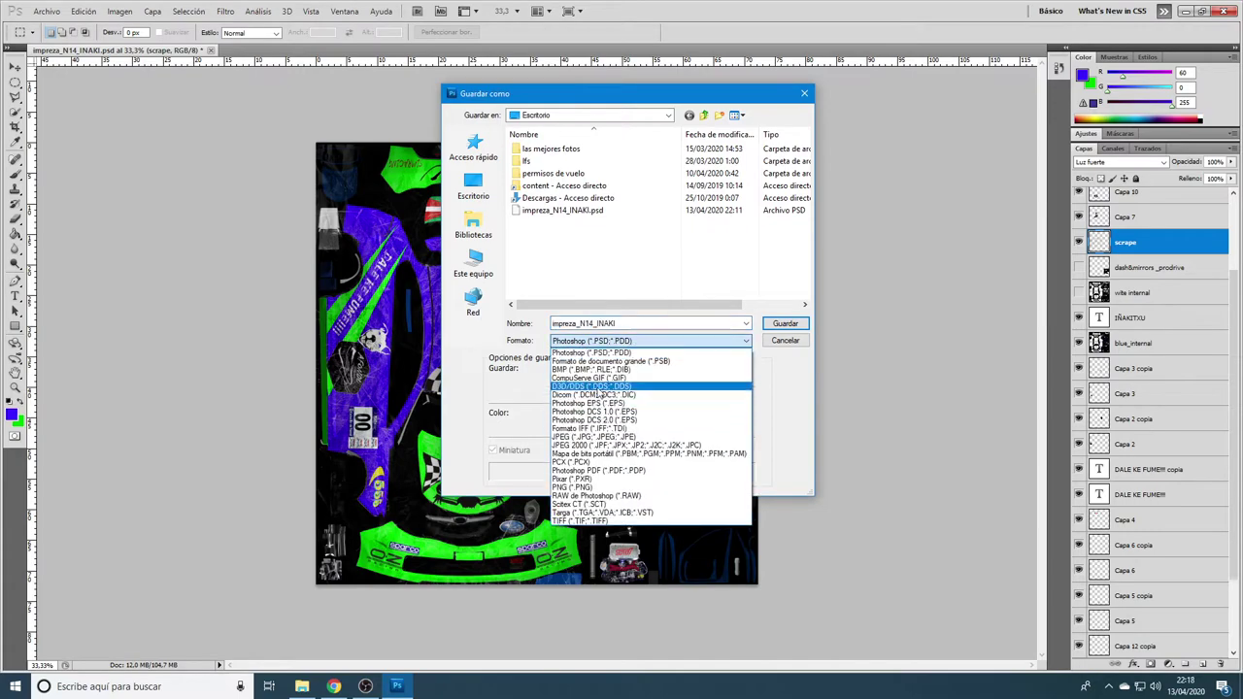
pyautogui.click(619, 387)
# - Switch to File Explorer and copy the file name of the impreza_N14_external_scrape texture
pyautogui.click(302, 687)
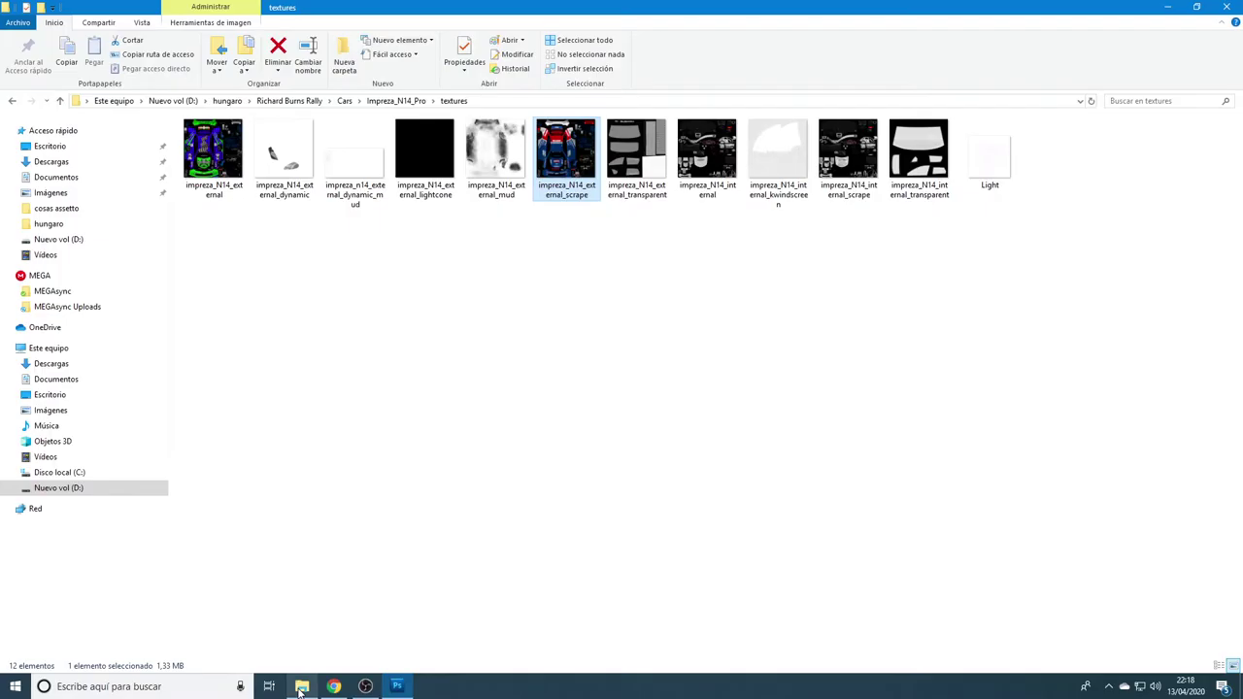
pyautogui.click(576, 197)
pyautogui.hotkey('ctrl', 'c')
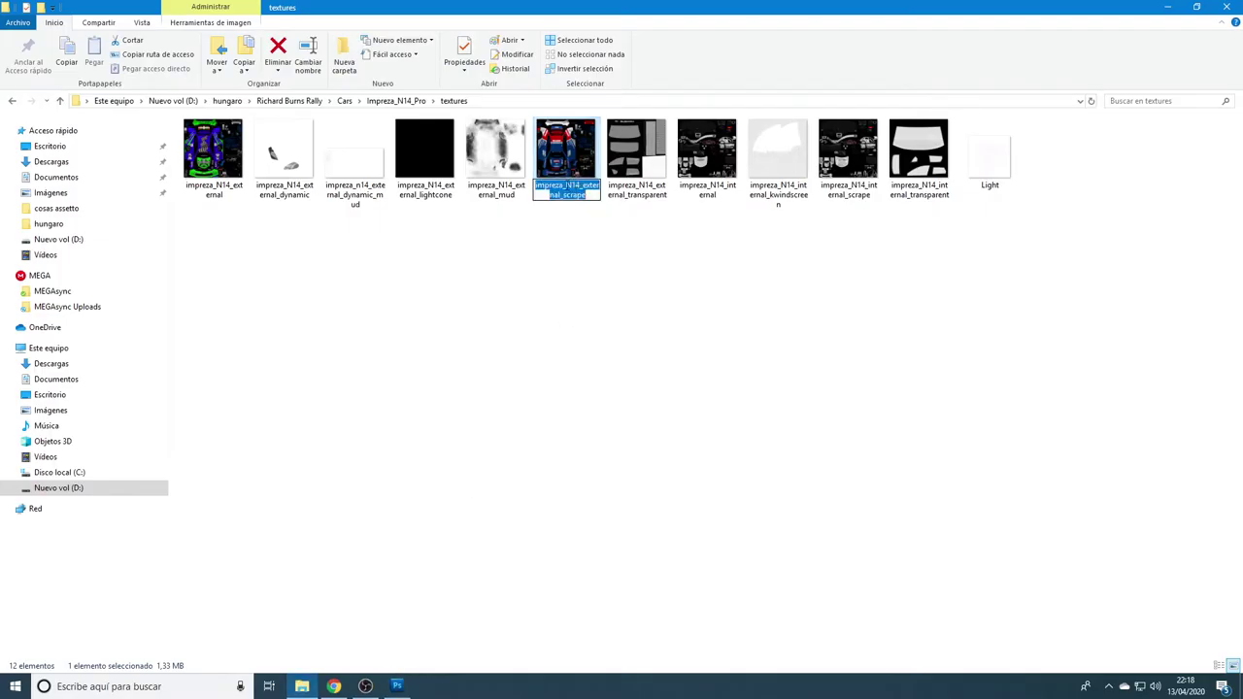
pyautogui.rightClick(566, 182)
pyautogui.click(596, 227)
pyautogui.click(572, 198)
pyautogui.click(396, 687)
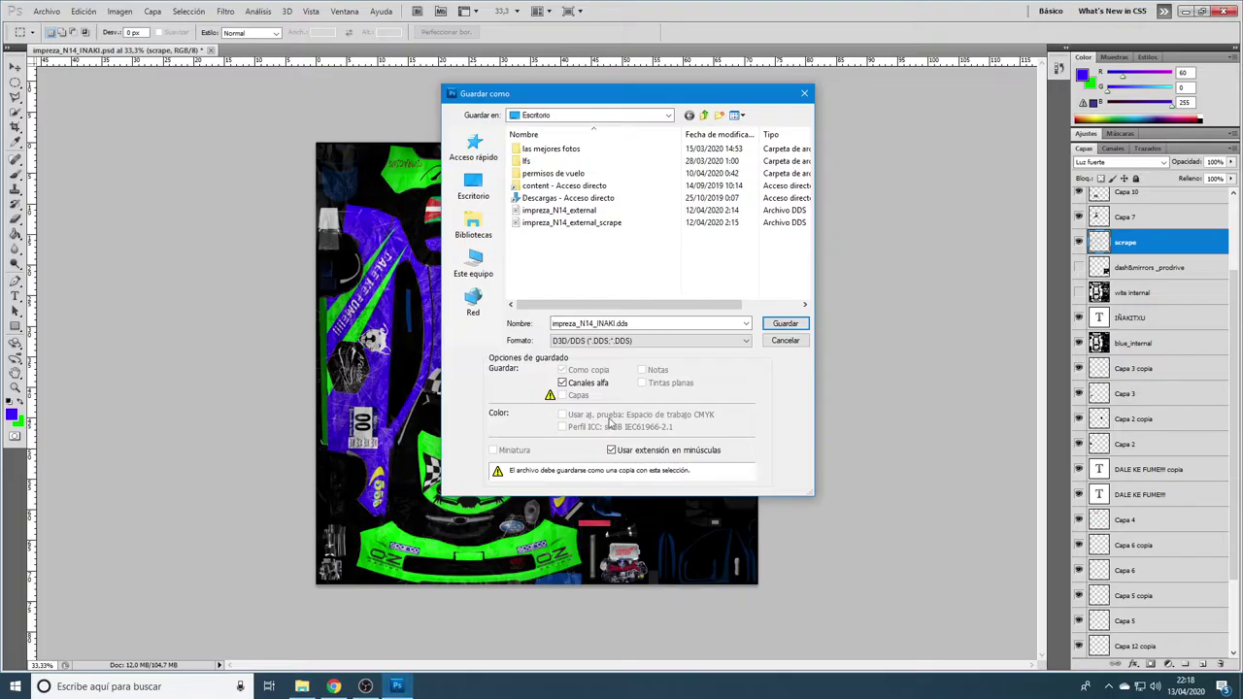
pyautogui.click(587, 325)
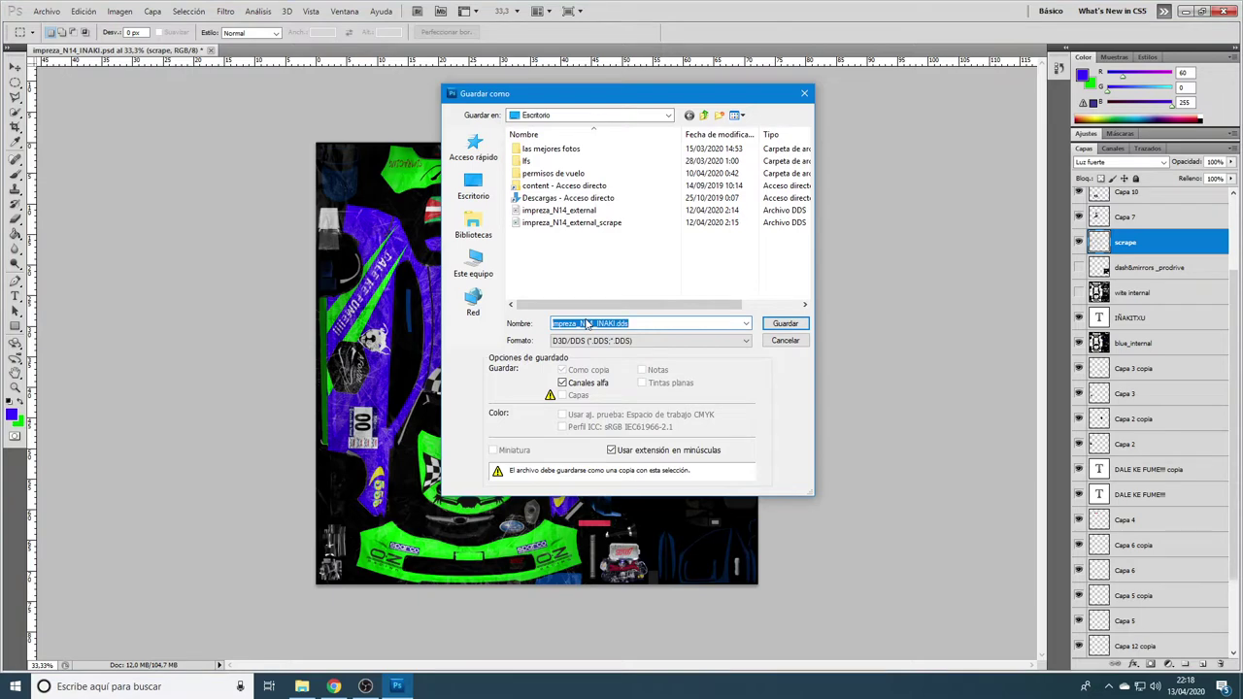
pyautogui.rightClick(586, 323)
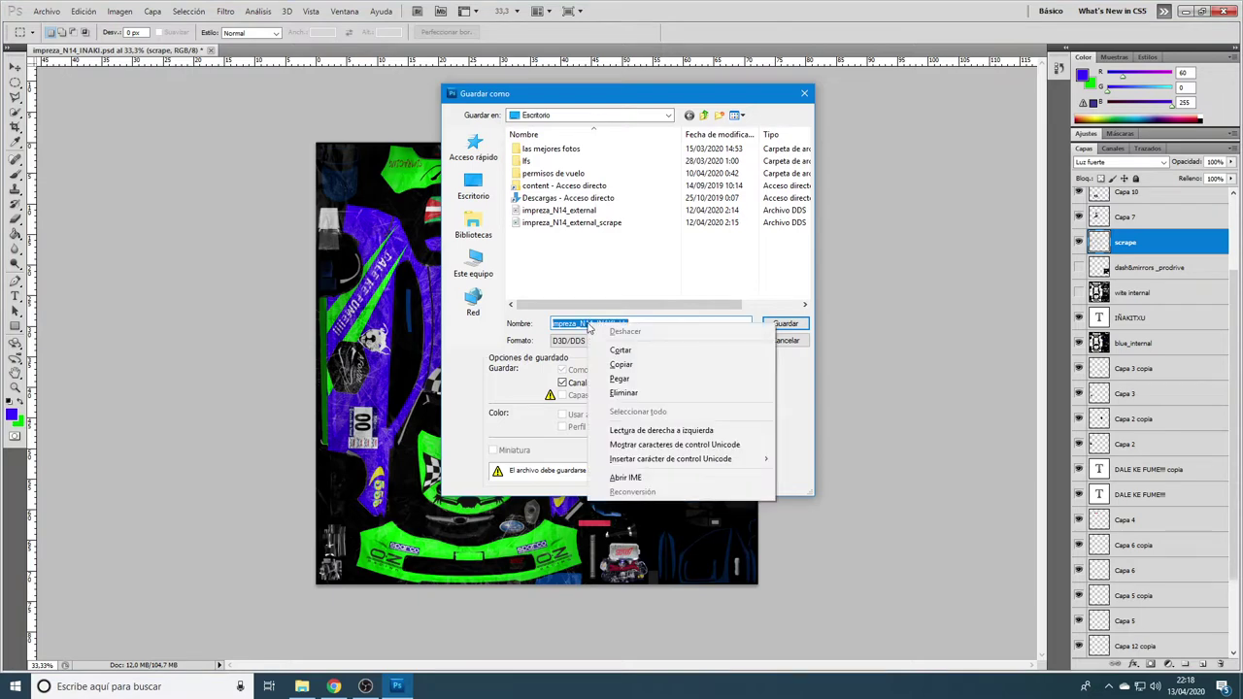
pyautogui.click(622, 379)
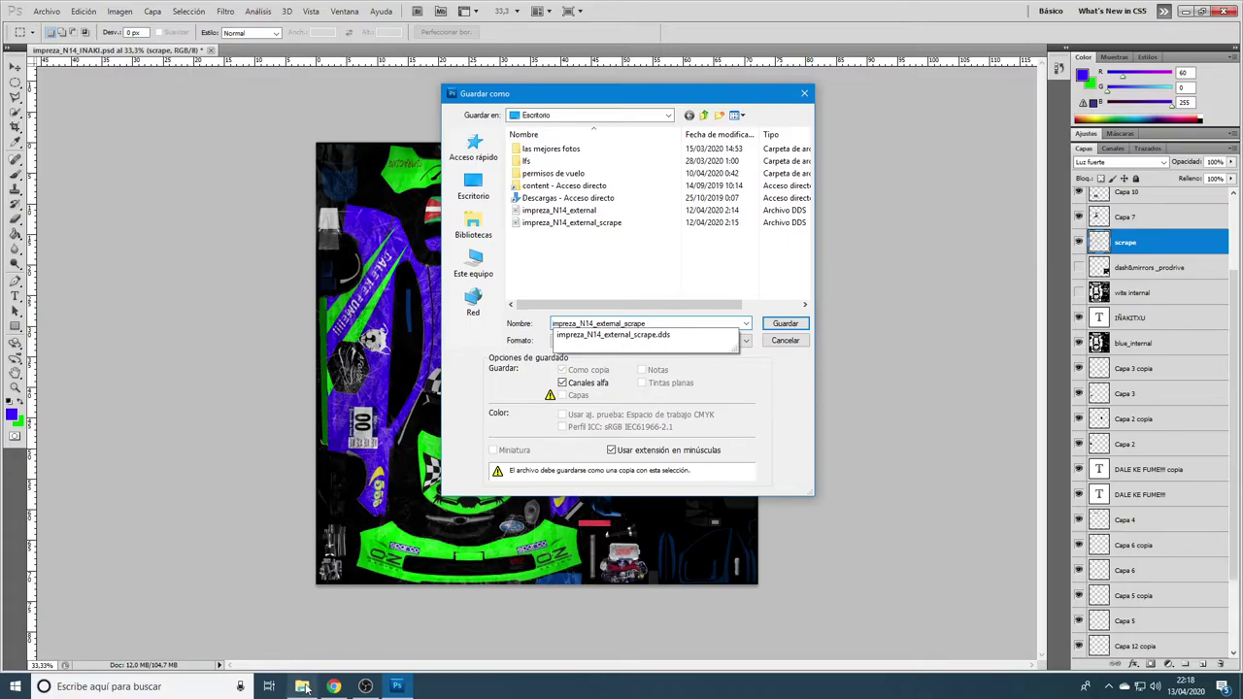
pyautogui.click(302, 687)
pyautogui.moveTo(565, 178); pyautogui.dragTo(367, 49)
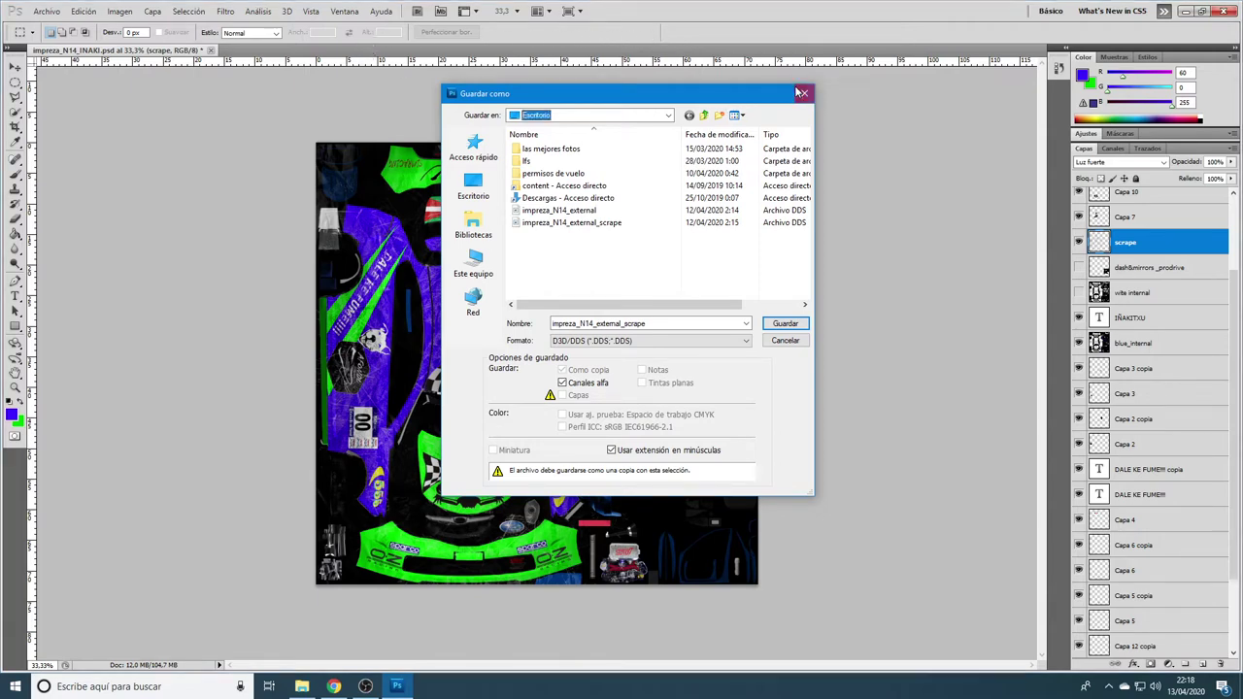
pyautogui.click(804, 93)
# - Open the original impreza_N14_external_scrape texture from the textures folder in Photoshop using default sizes
pyautogui.click(302, 687)
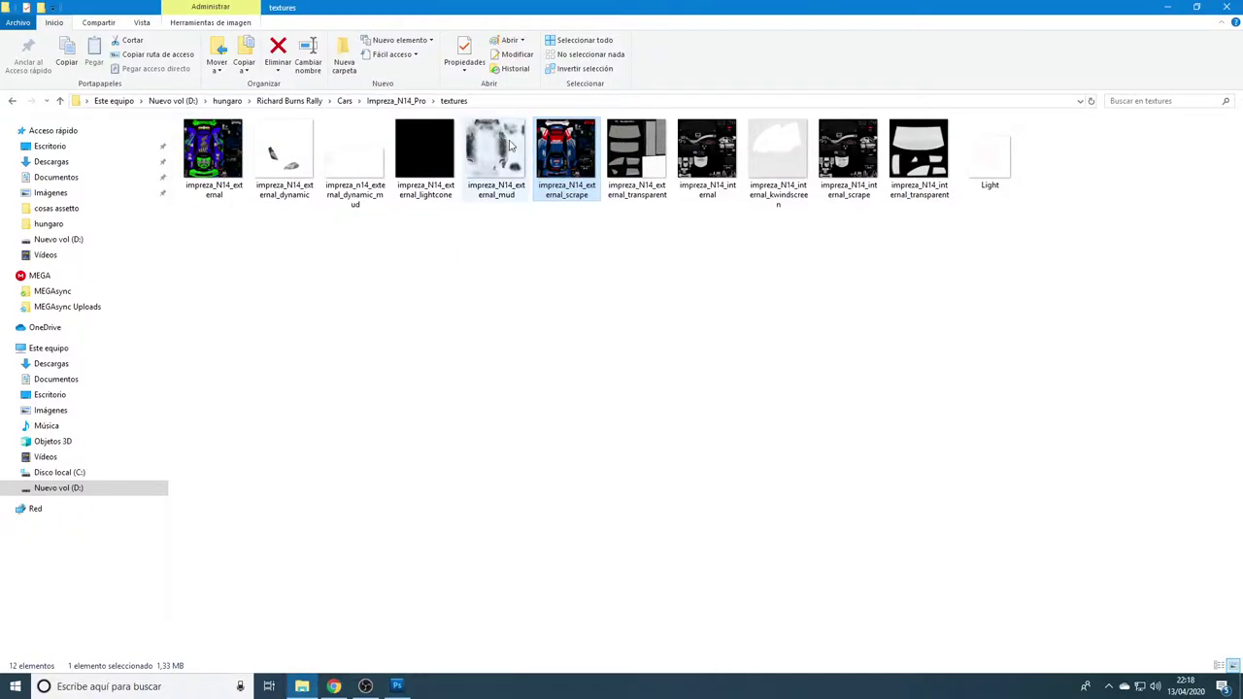
pyautogui.moveTo(569, 200); pyautogui.dragTo(425, 51)
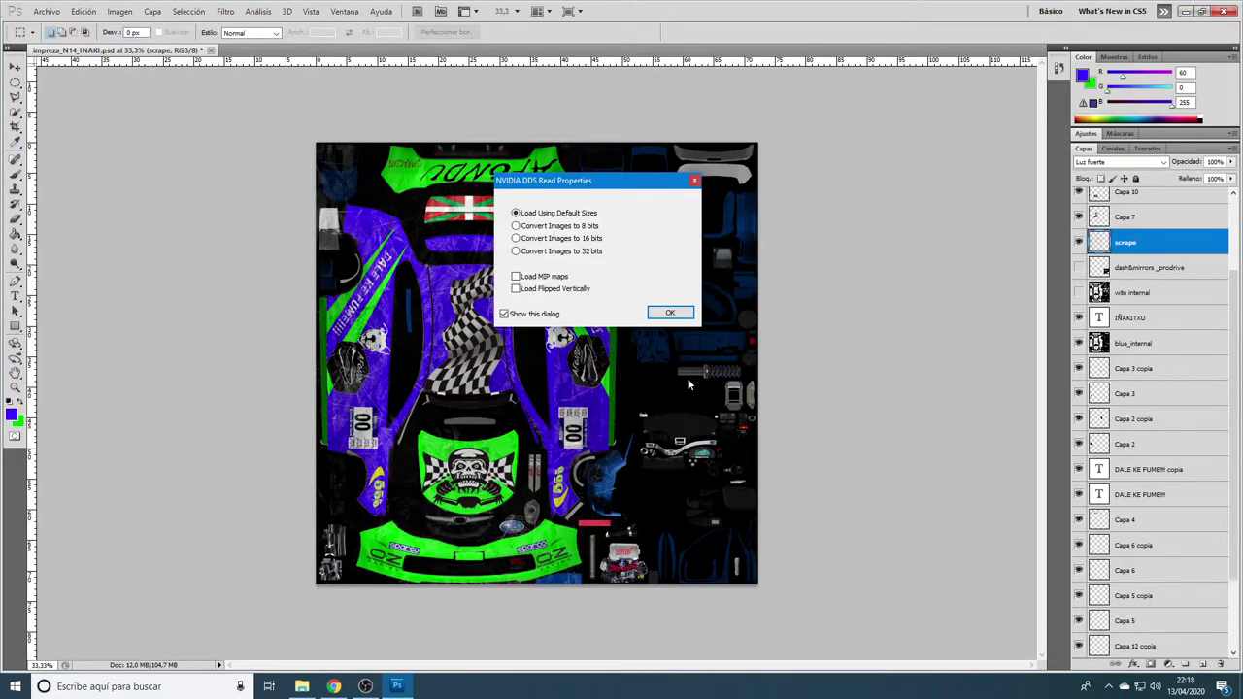
pyautogui.click(681, 310)
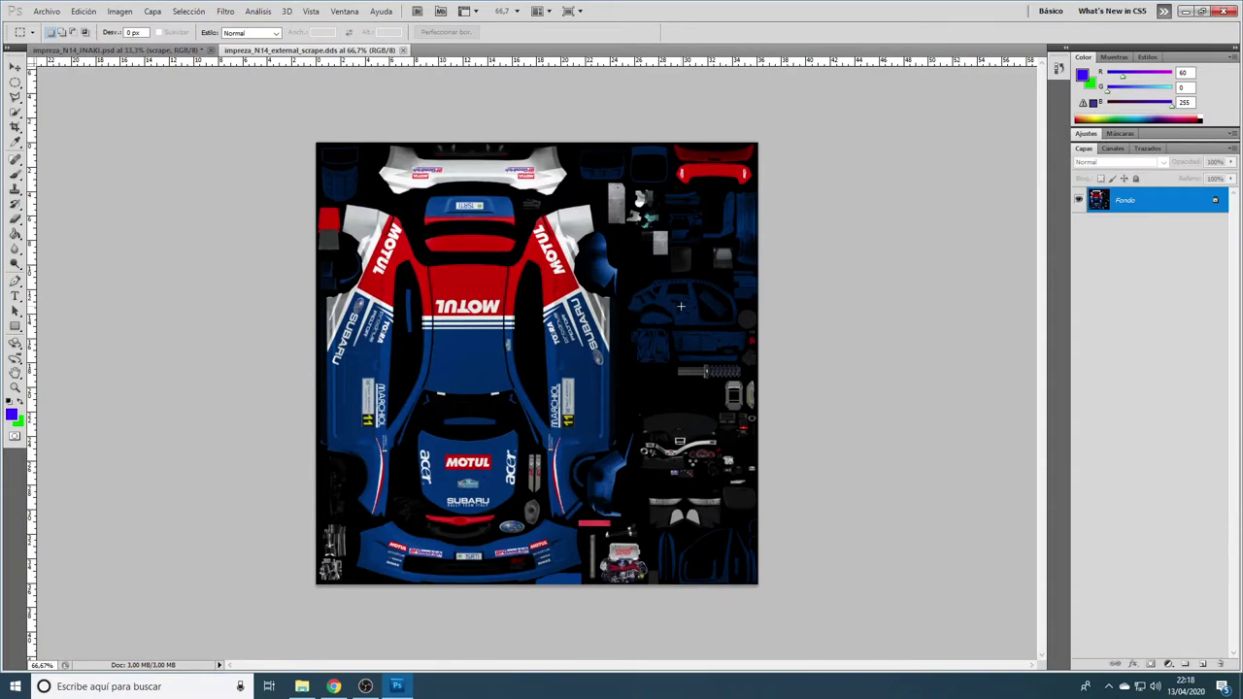
# - Convert the background layer to a smart object, rasterize it, and close the original scrape texture without saving
pyautogui.rightClick(1138, 206)
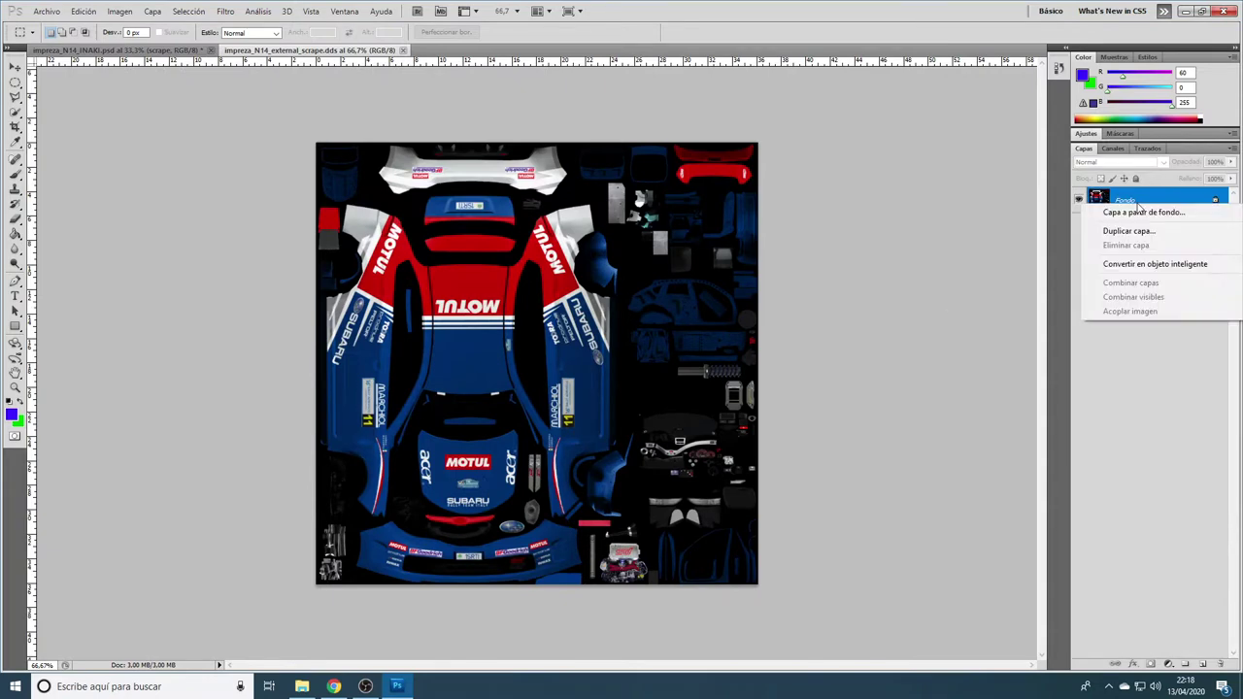
pyautogui.click(1139, 264)
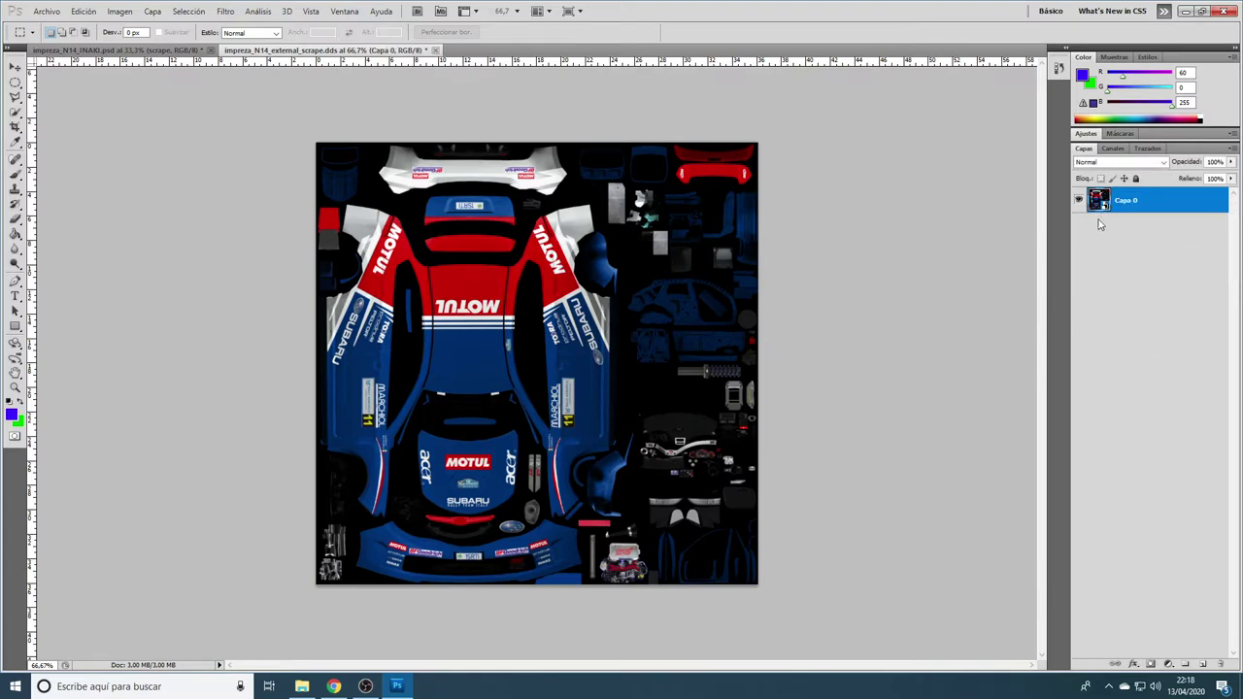
pyautogui.rightClick(1122, 209)
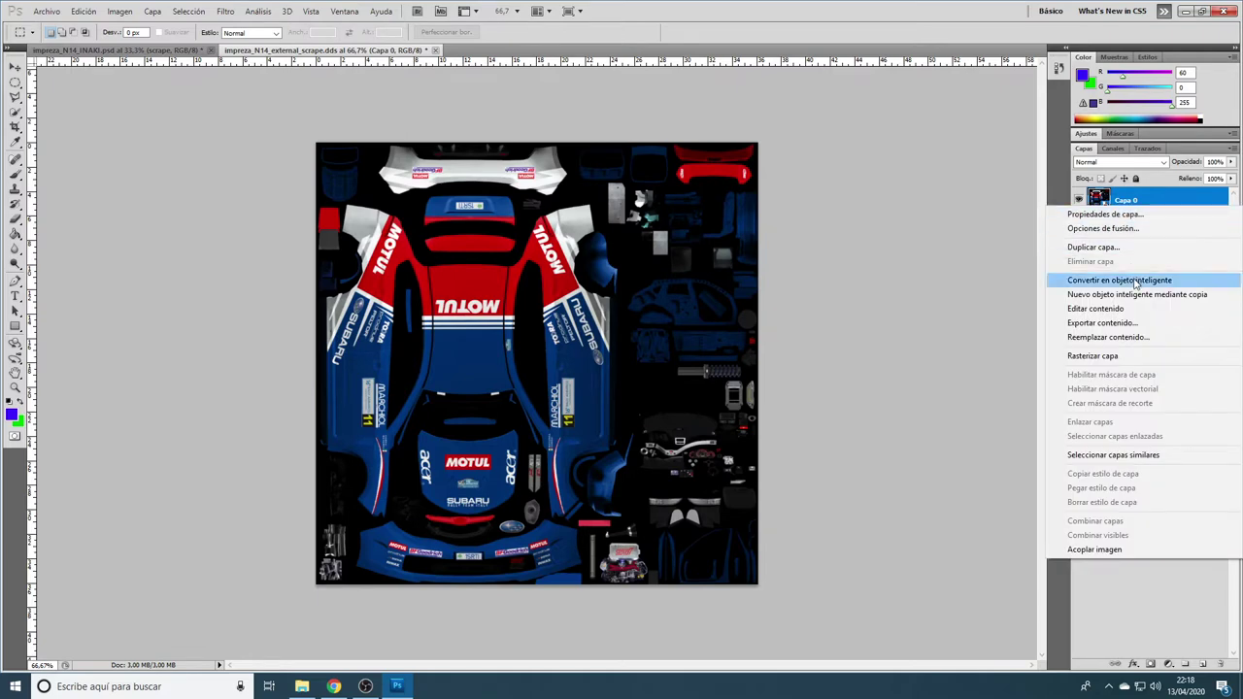
pyautogui.click(1133, 356)
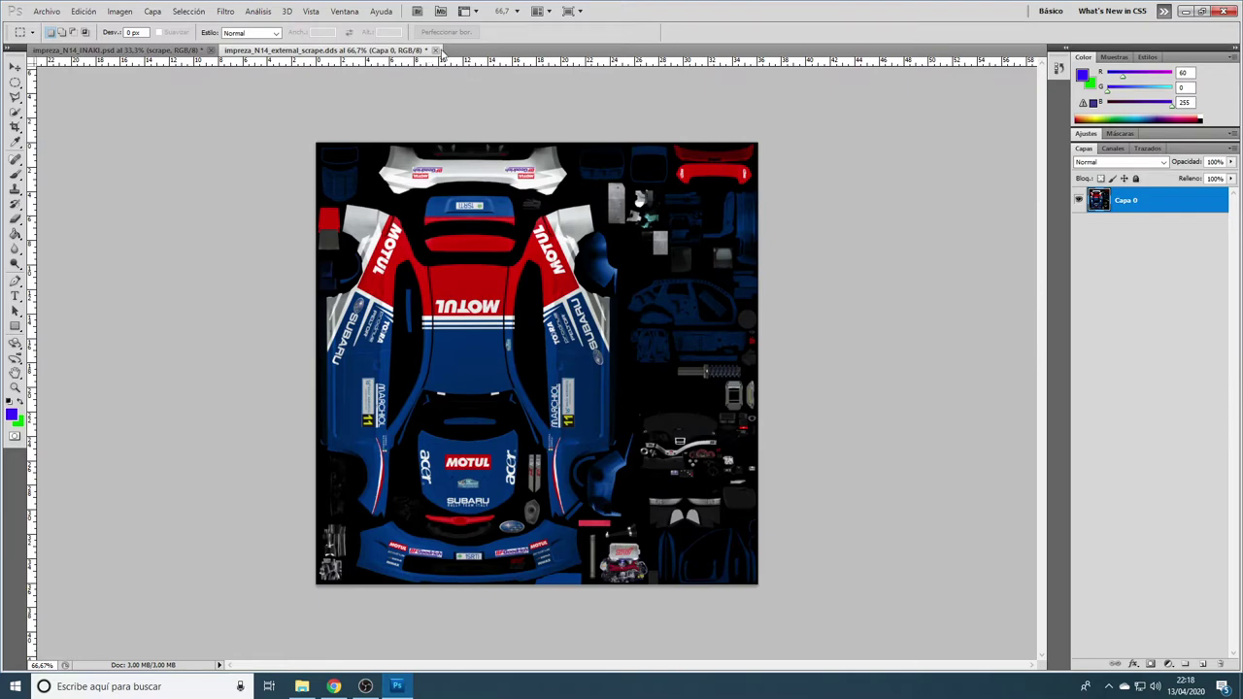
pyautogui.click(434, 50)
pyautogui.click(659, 259)
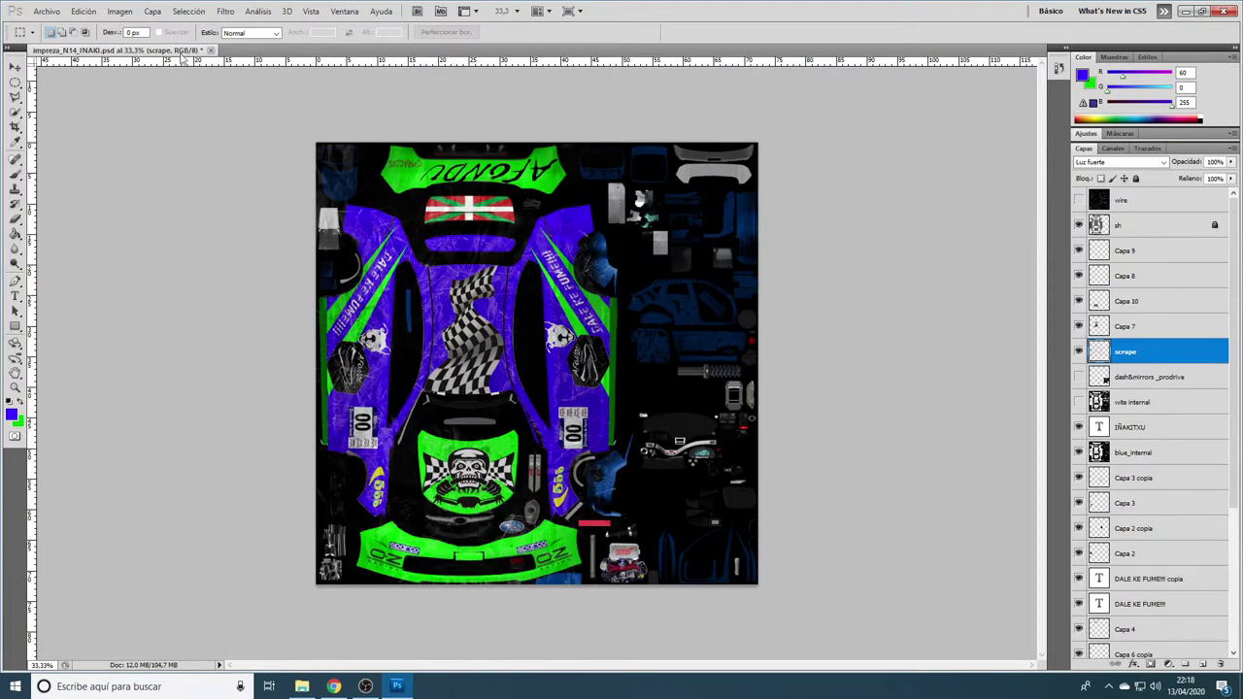
# - Start saving a copy of the scraped livery in D3D/DDS format, named impreza_N14_external_scrape.dds
pyautogui.click(45, 11)
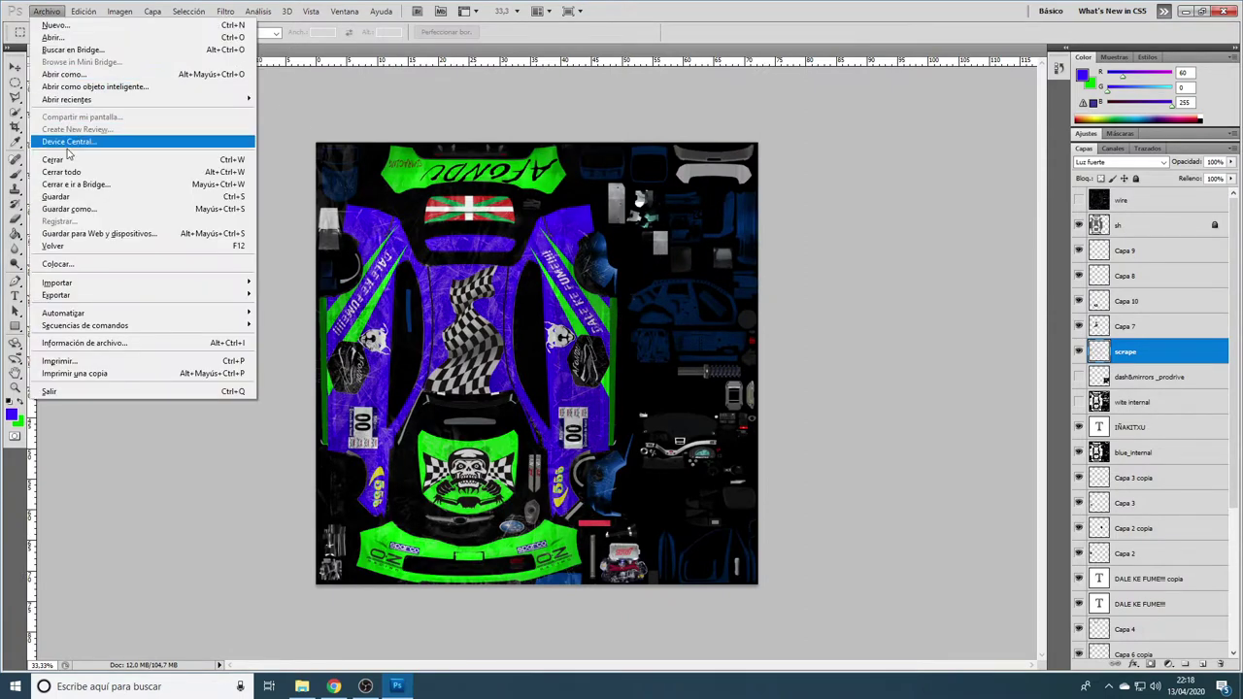
pyautogui.click(68, 209)
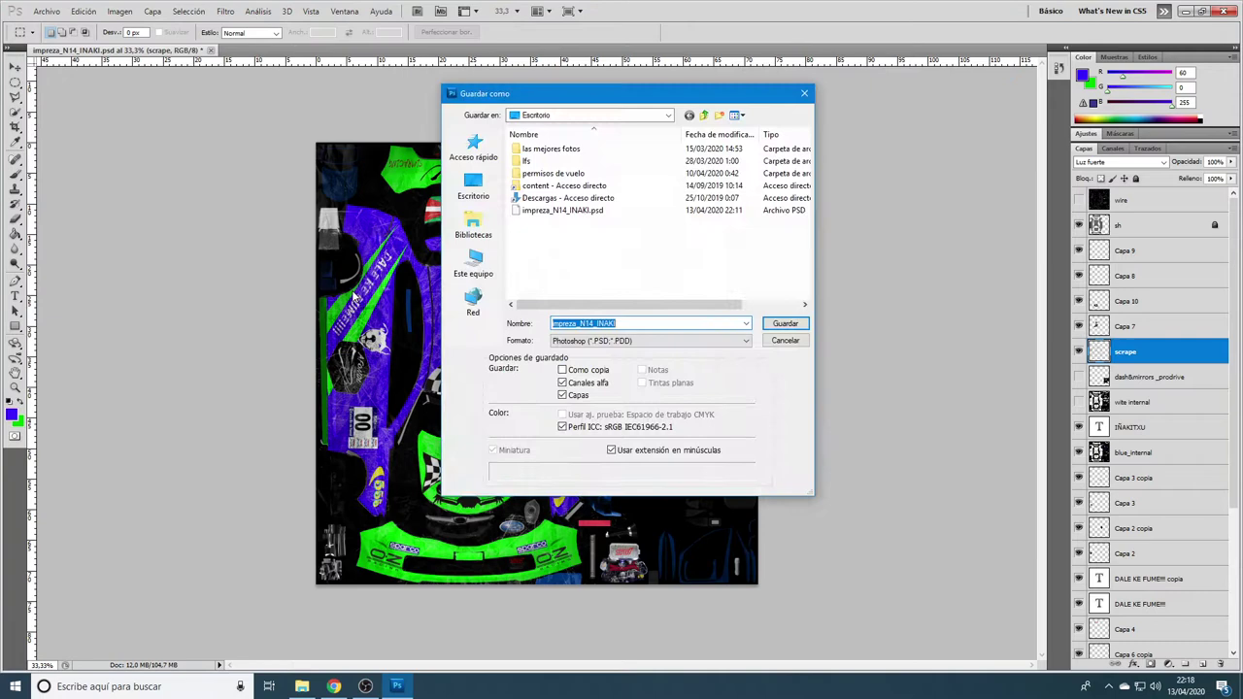
pyautogui.rightClick(594, 330)
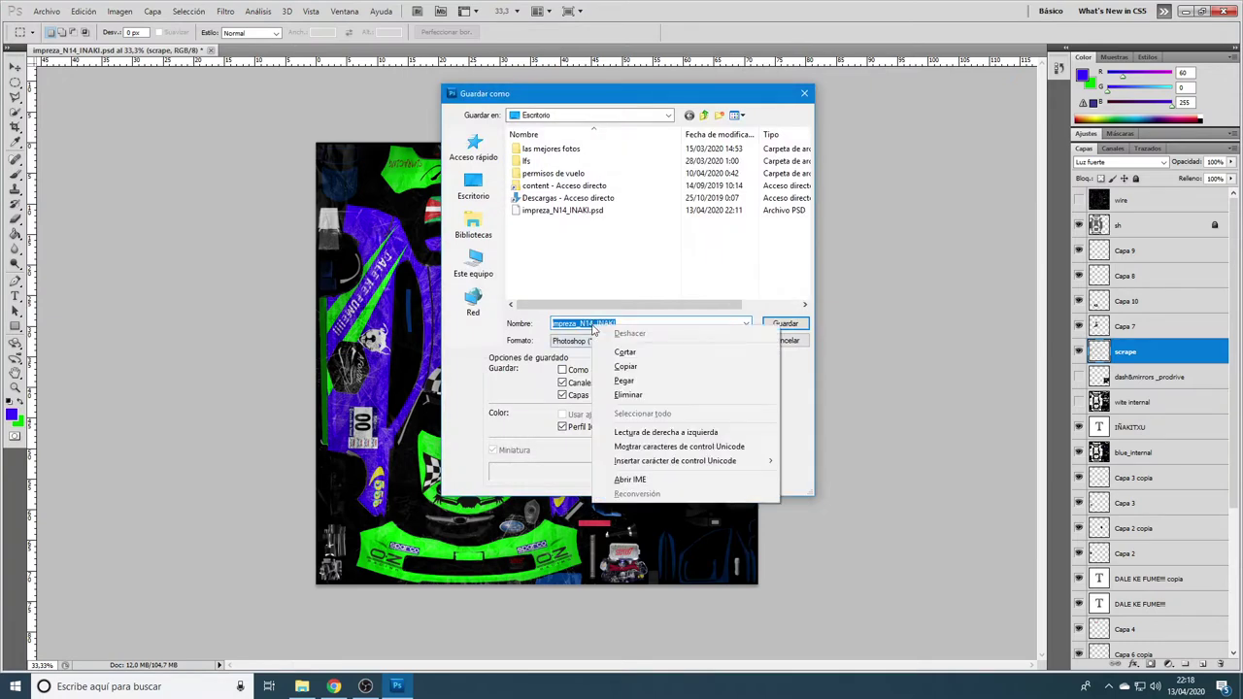
pyautogui.click(623, 381)
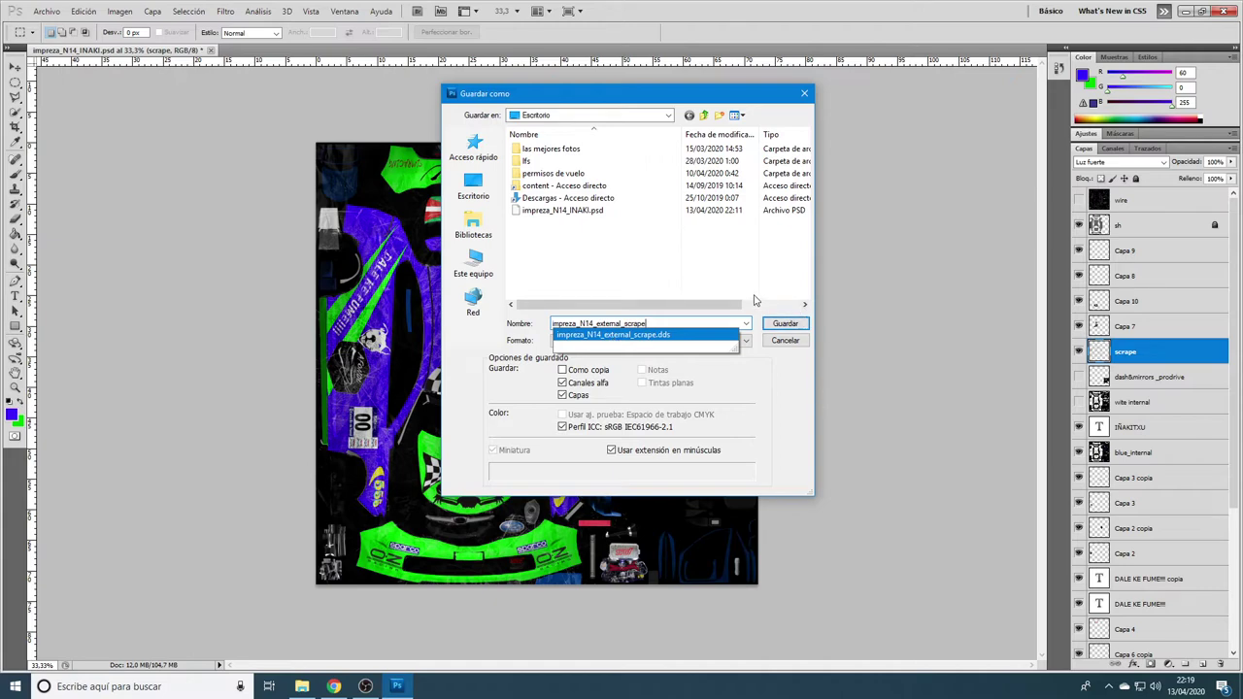
pyautogui.click(831, 316)
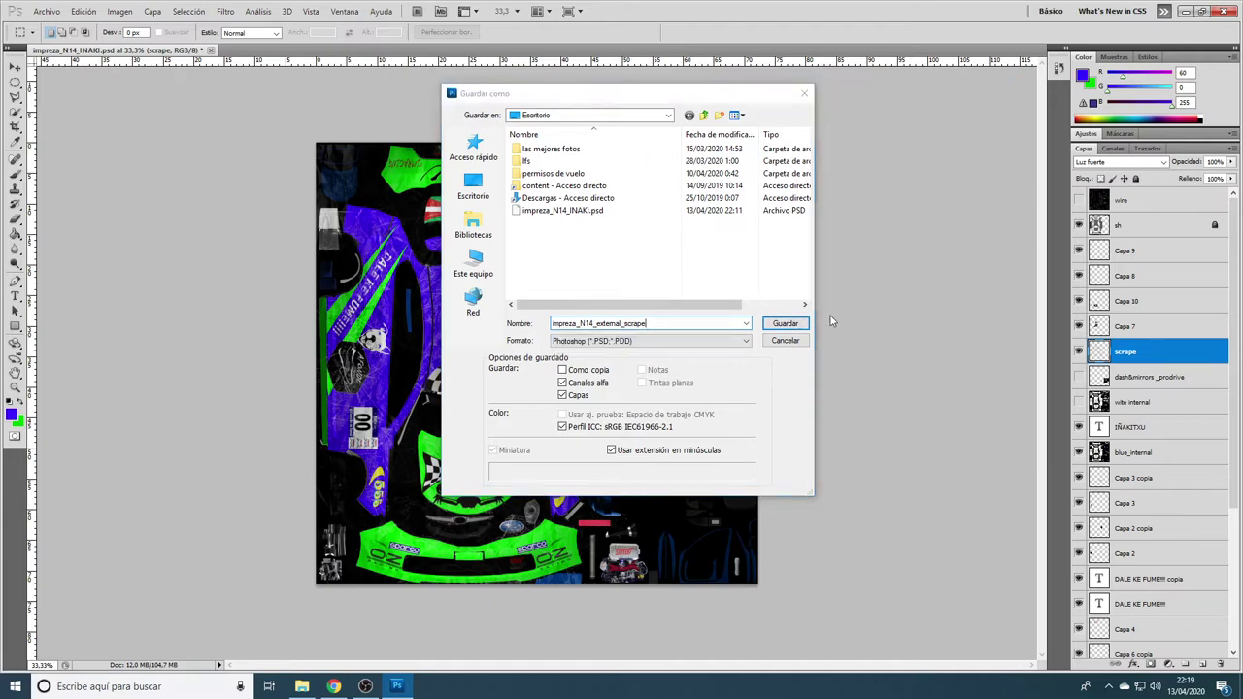
pyautogui.click(639, 342)
pyautogui.click(631, 389)
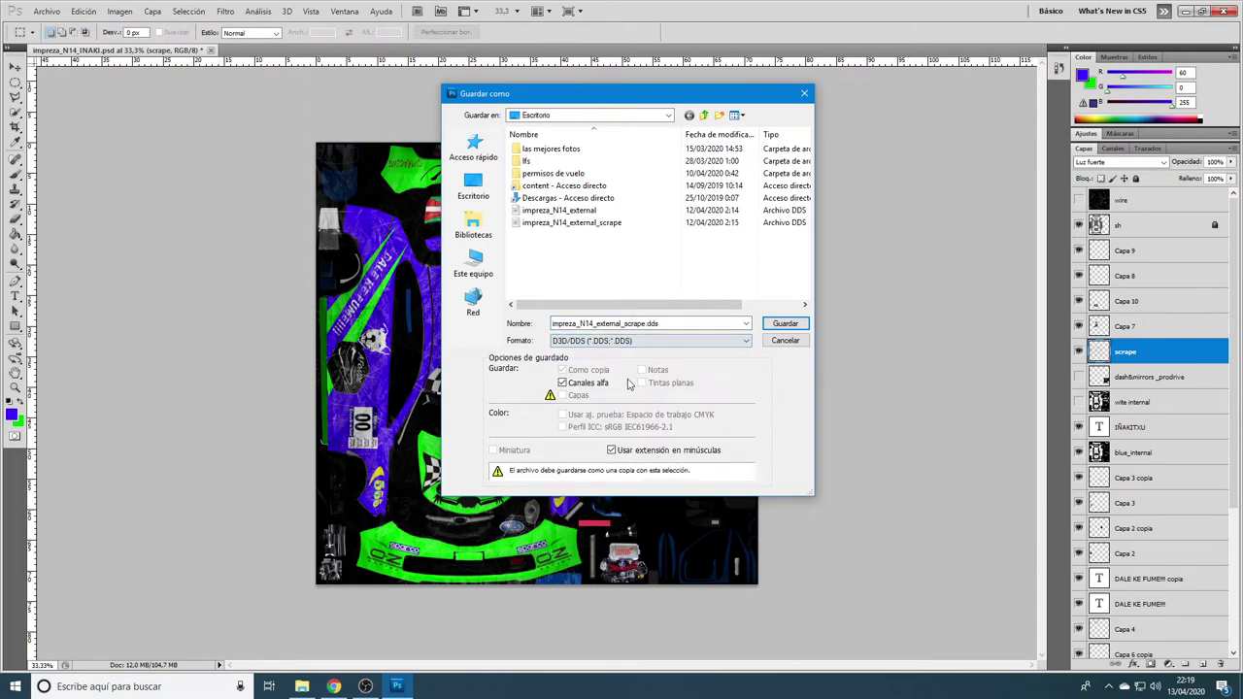
# - Set the scrape copy's save location to D:\hungaro\Richard Burns Rally\Cars\Impreza_N14_Pro\textures
pyautogui.click(473, 264)
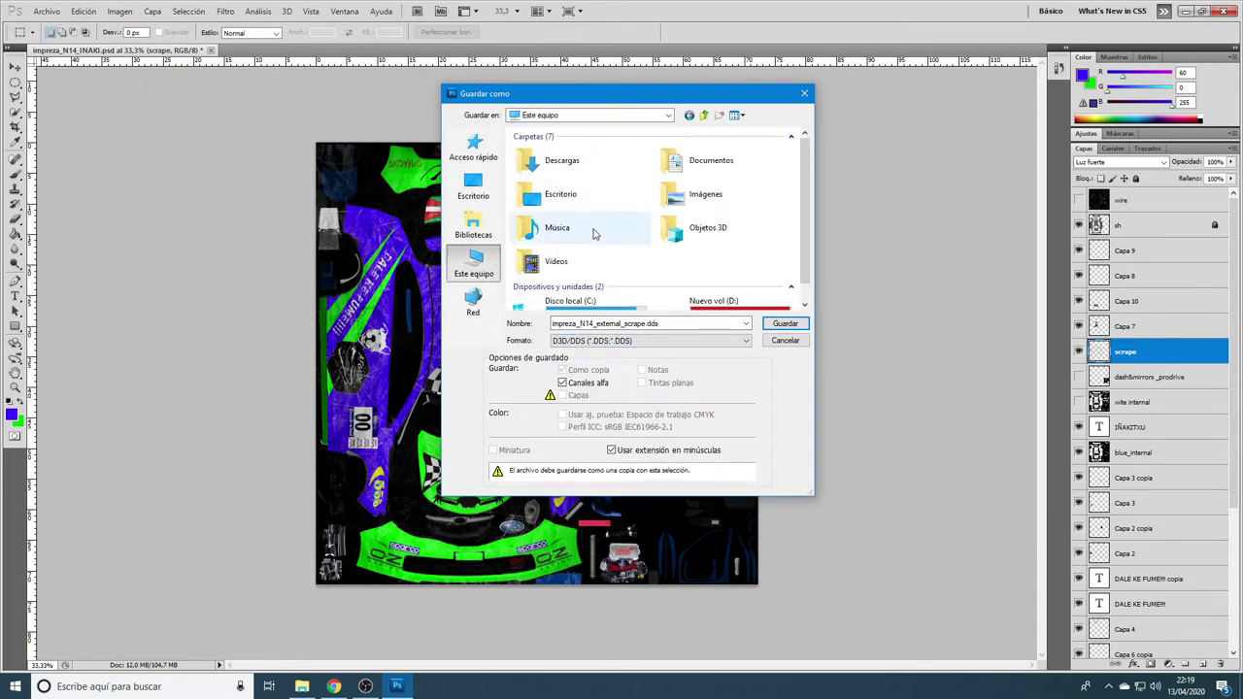
pyautogui.doubleClick(714, 301)
pyautogui.doubleClick(534, 185)
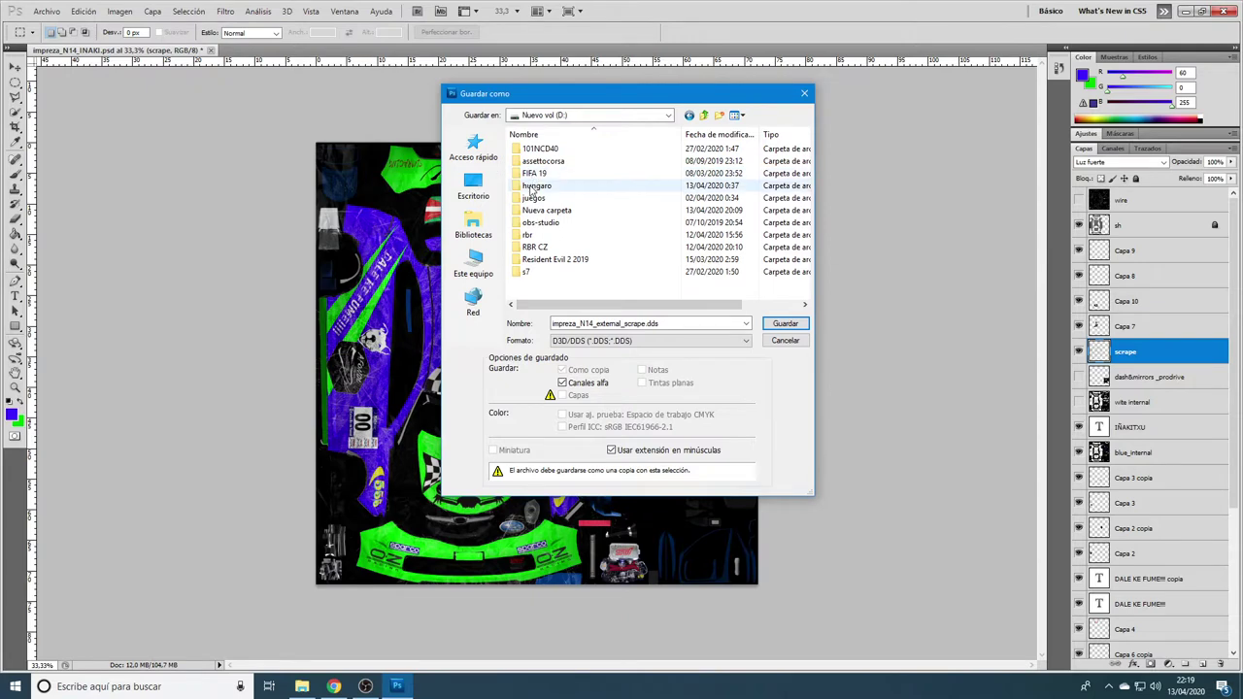
pyautogui.doubleClick(533, 149)
pyautogui.doubleClick(532, 172)
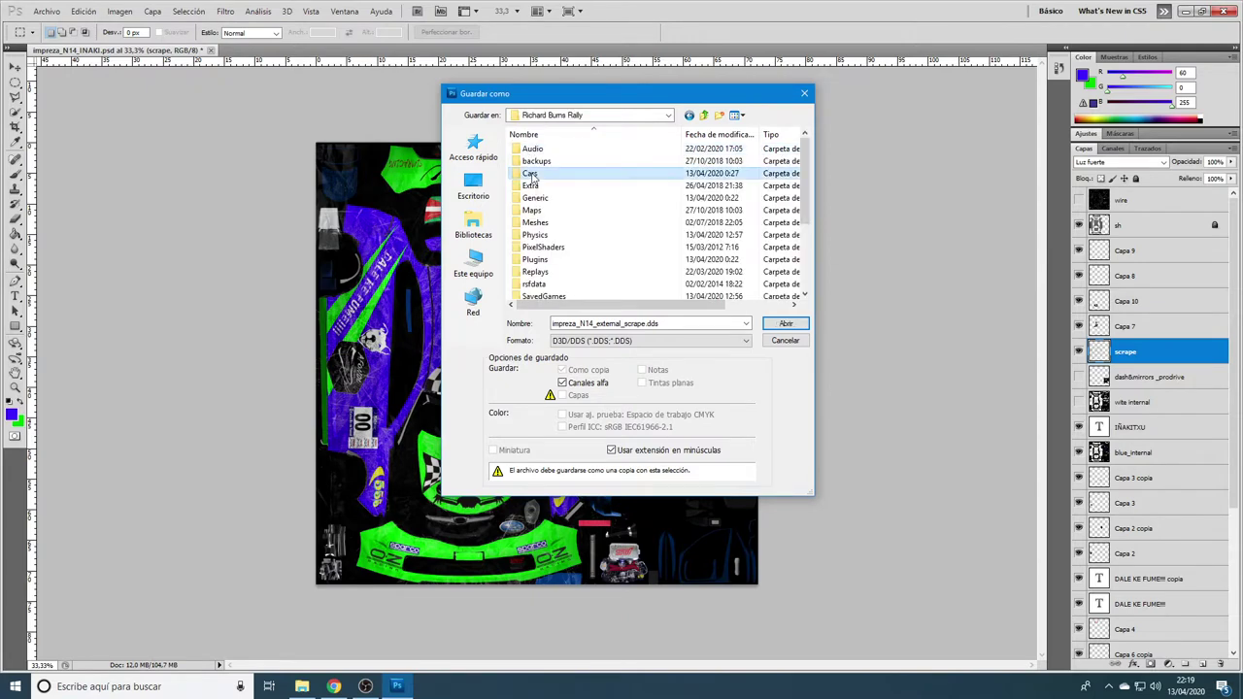
pyautogui.scroll(-4, 548, 238)
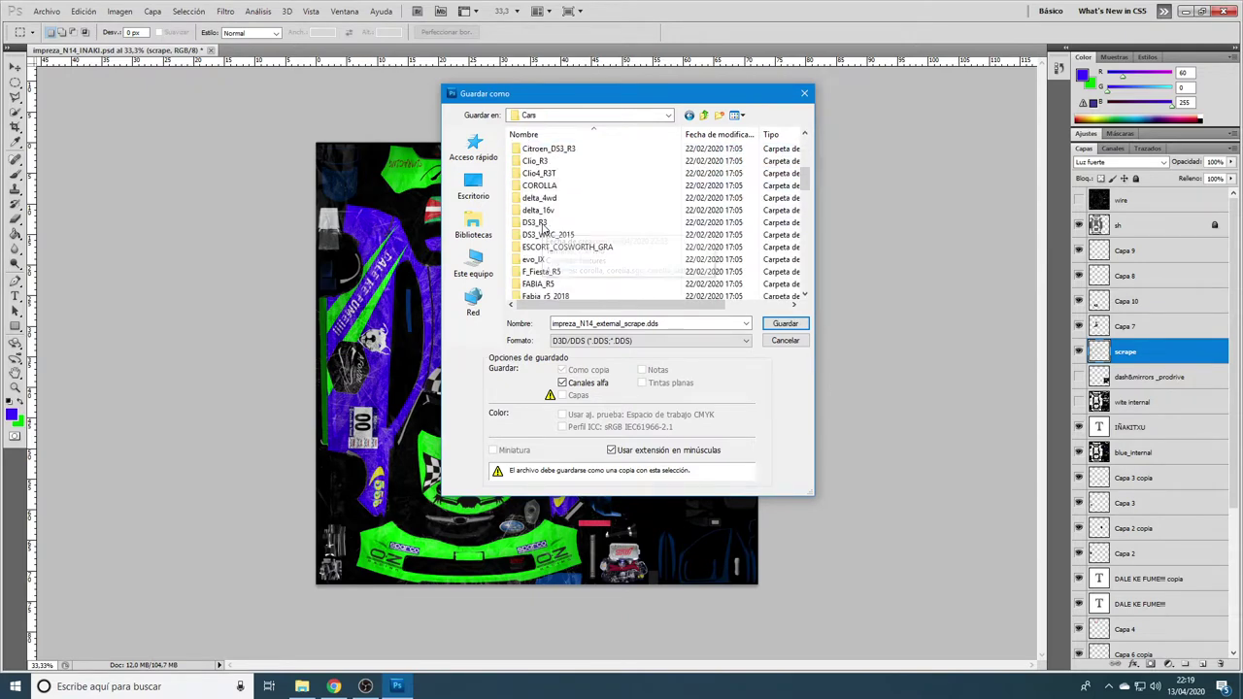
pyautogui.scroll(-2, 561, 250)
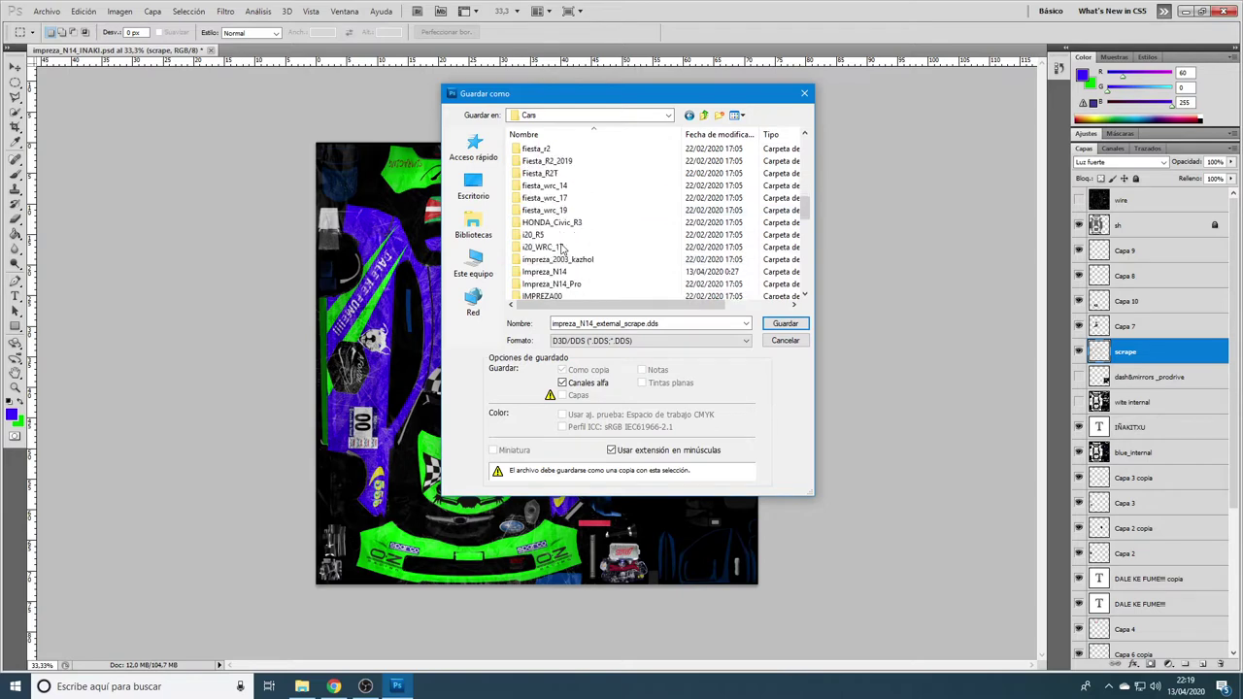
pyautogui.doubleClick(556, 285)
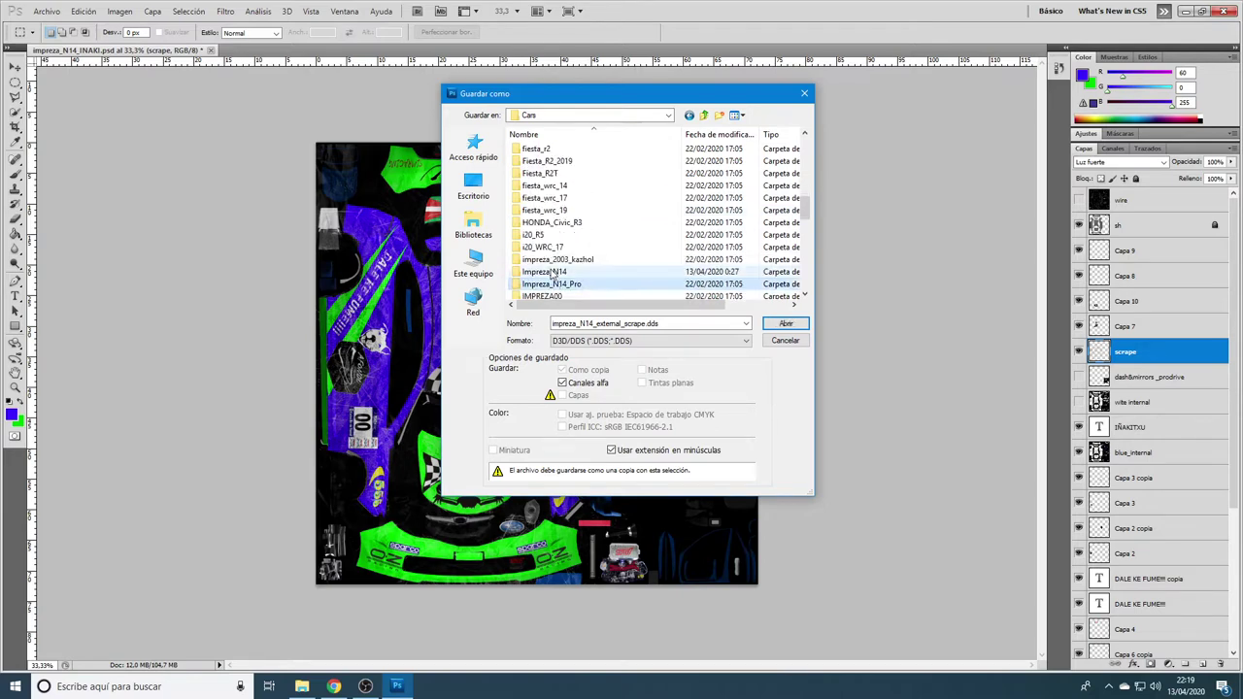
pyautogui.doubleClick(531, 154)
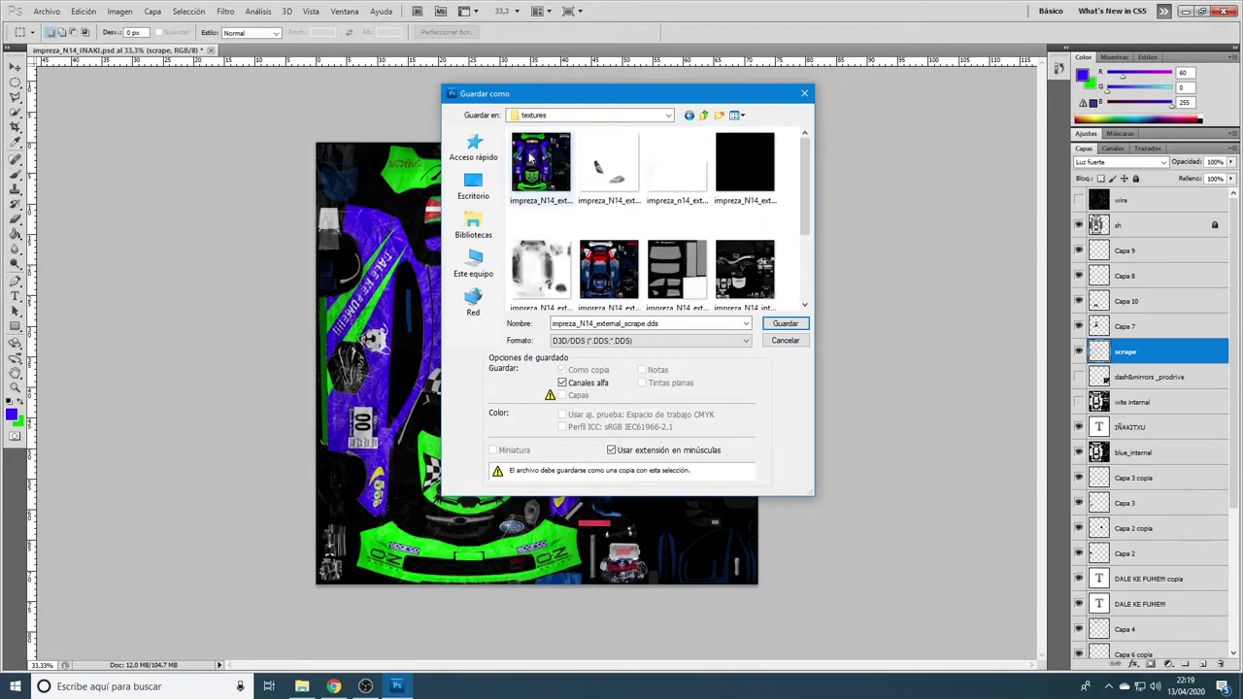
# - Save the scraped livery as impreza_N14_external_scrape.dds, replacing the existing file and accepting the DDS export settings
pyautogui.click(777, 330)
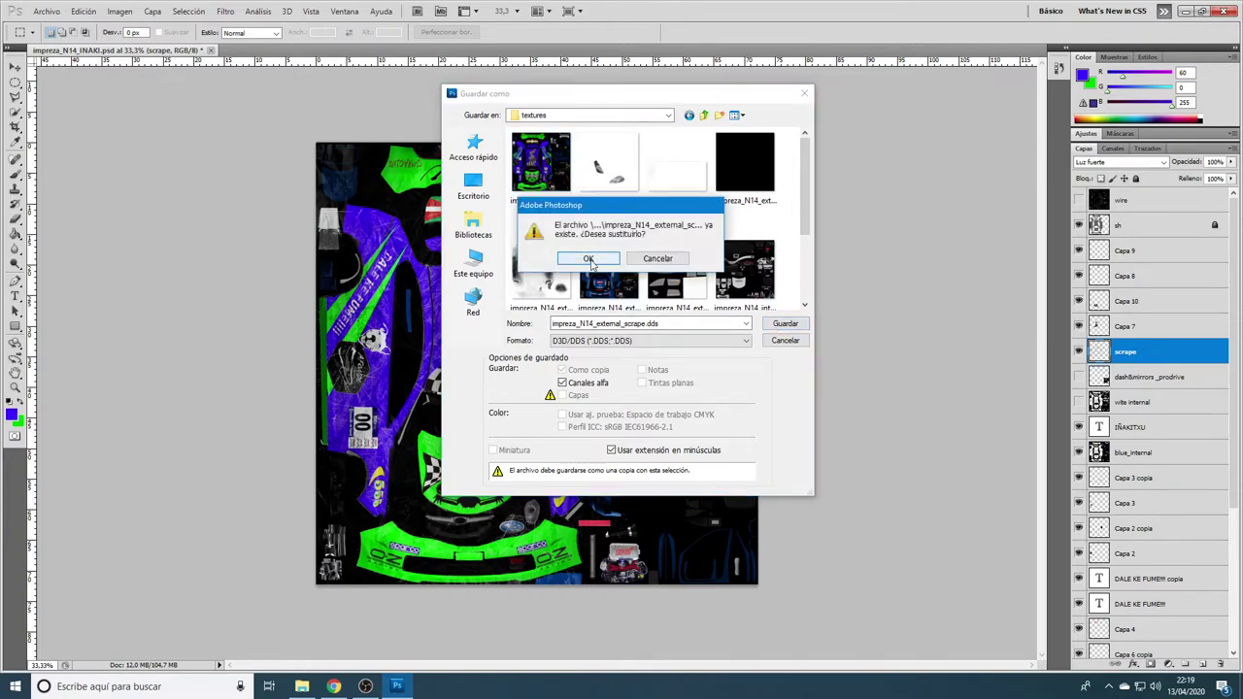
pyautogui.click(593, 260)
pyautogui.click(678, 177)
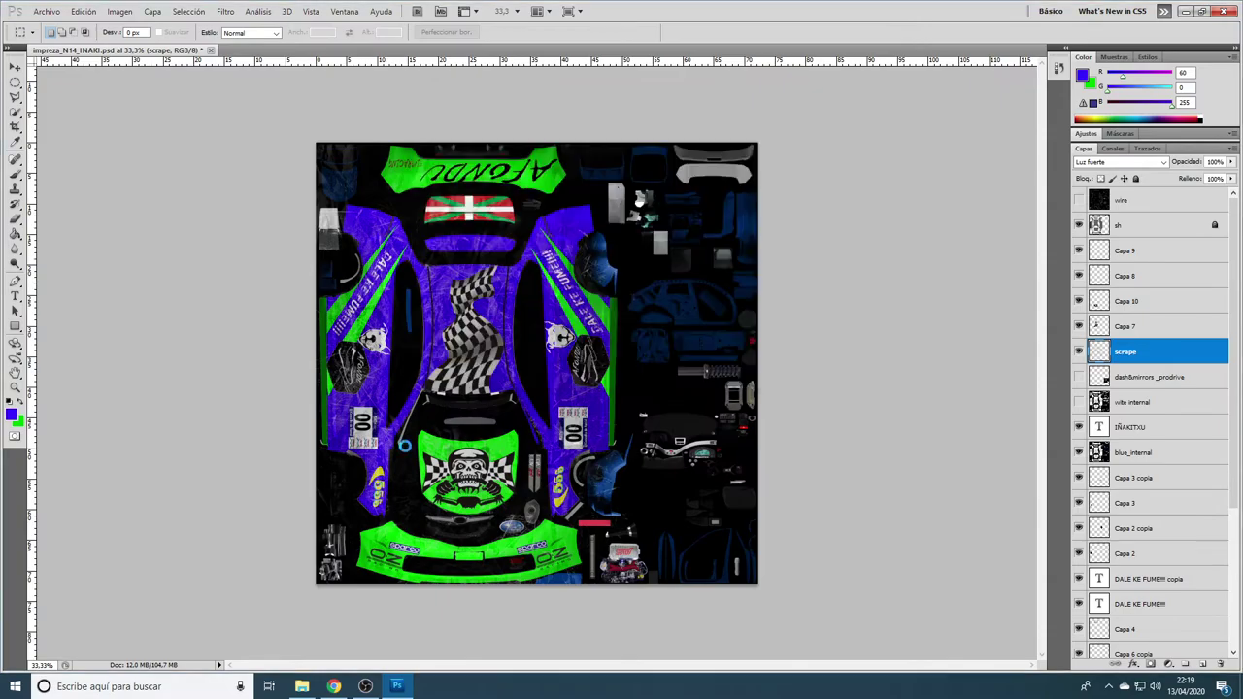
# - Open the impreza_N14_internal_transparent texture from the textures folder in Photoshop using default sizes, and close it
pyautogui.click(303, 687)
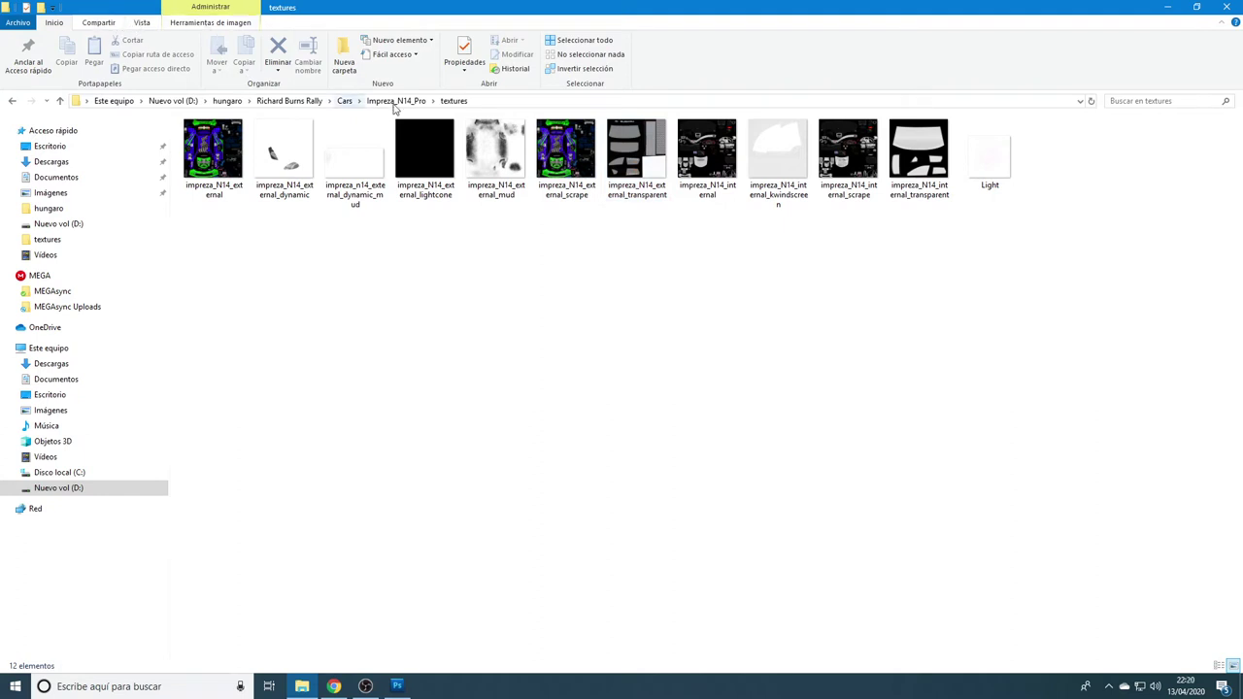
pyautogui.moveTo(904, 177); pyautogui.dragTo(395, 56)
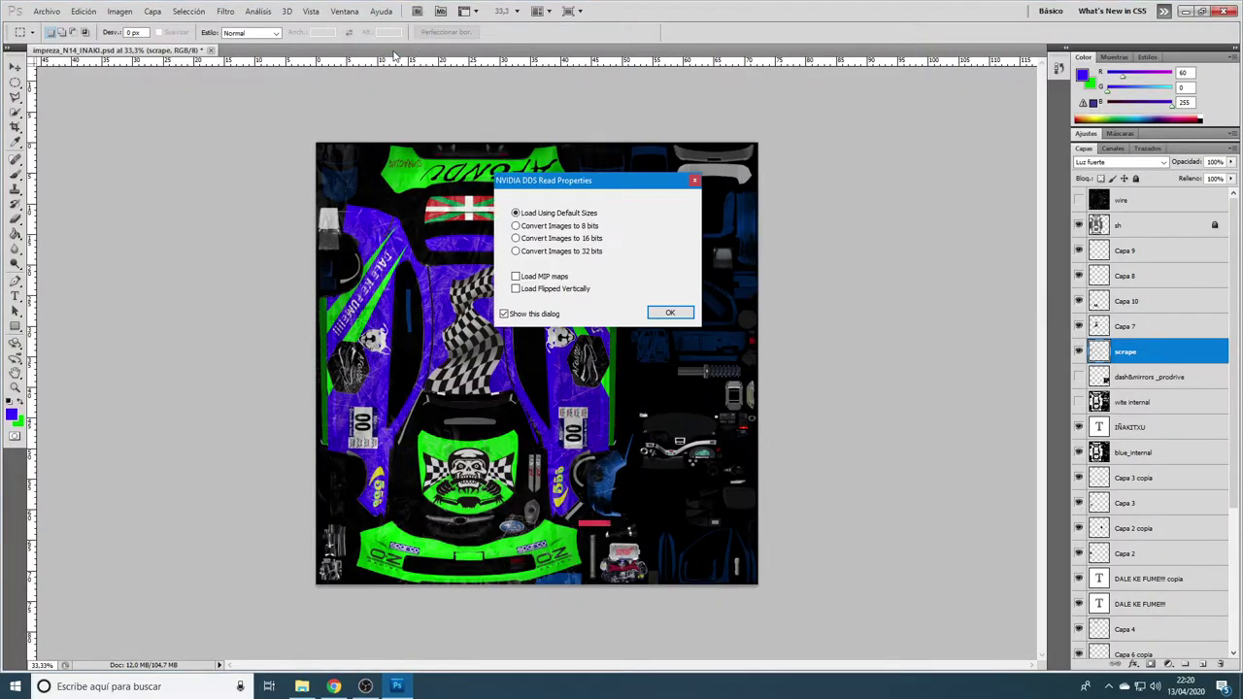
pyautogui.click(691, 316)
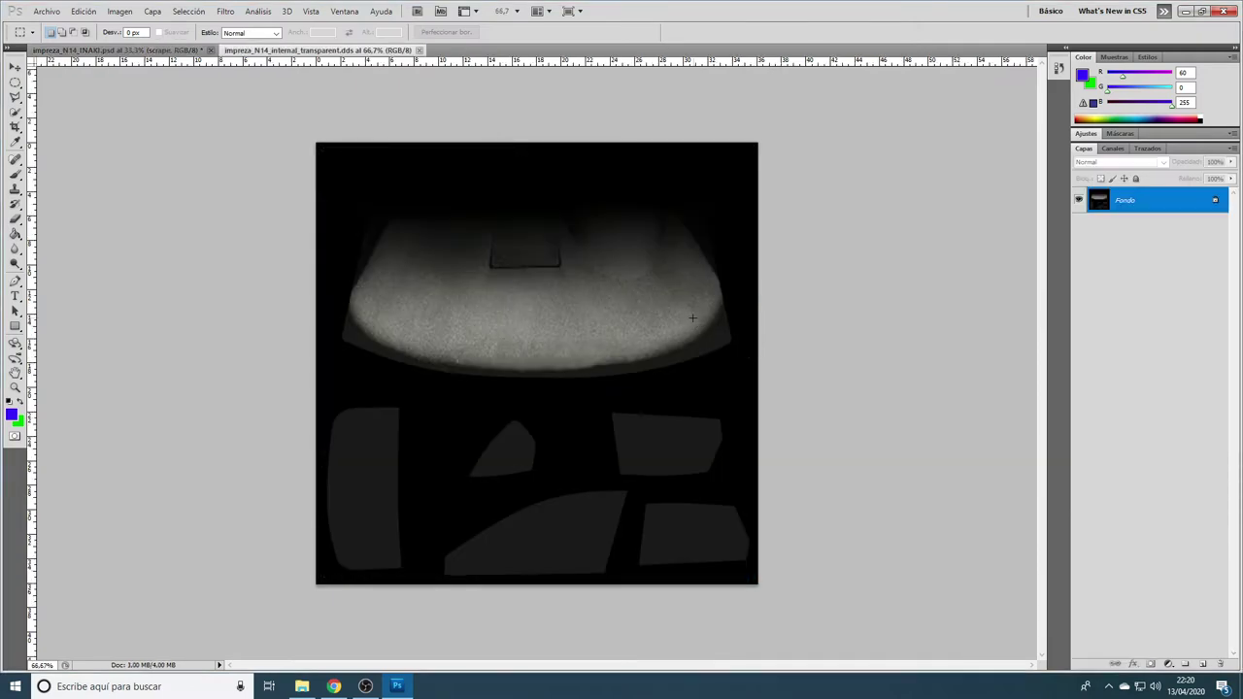
pyautogui.click(419, 50)
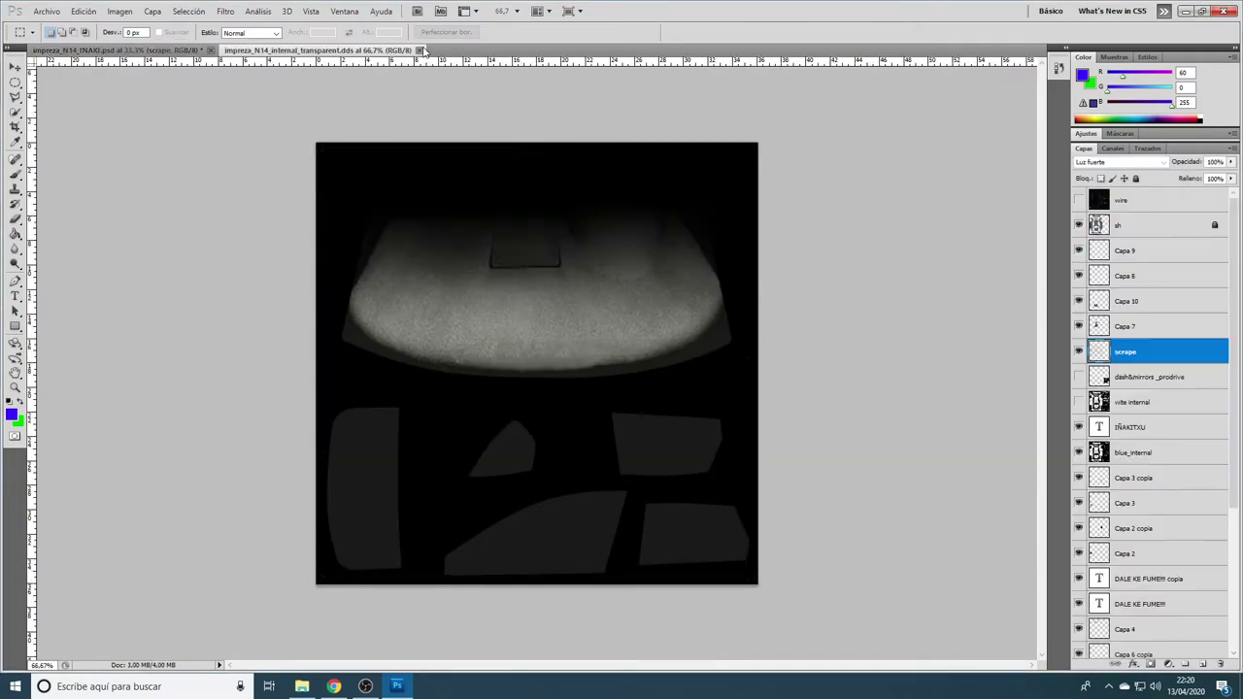
# - Open the impreza_N14_external_transparent texture from the textures folder in Photoshop using default sizes
pyautogui.click(1185, 11)
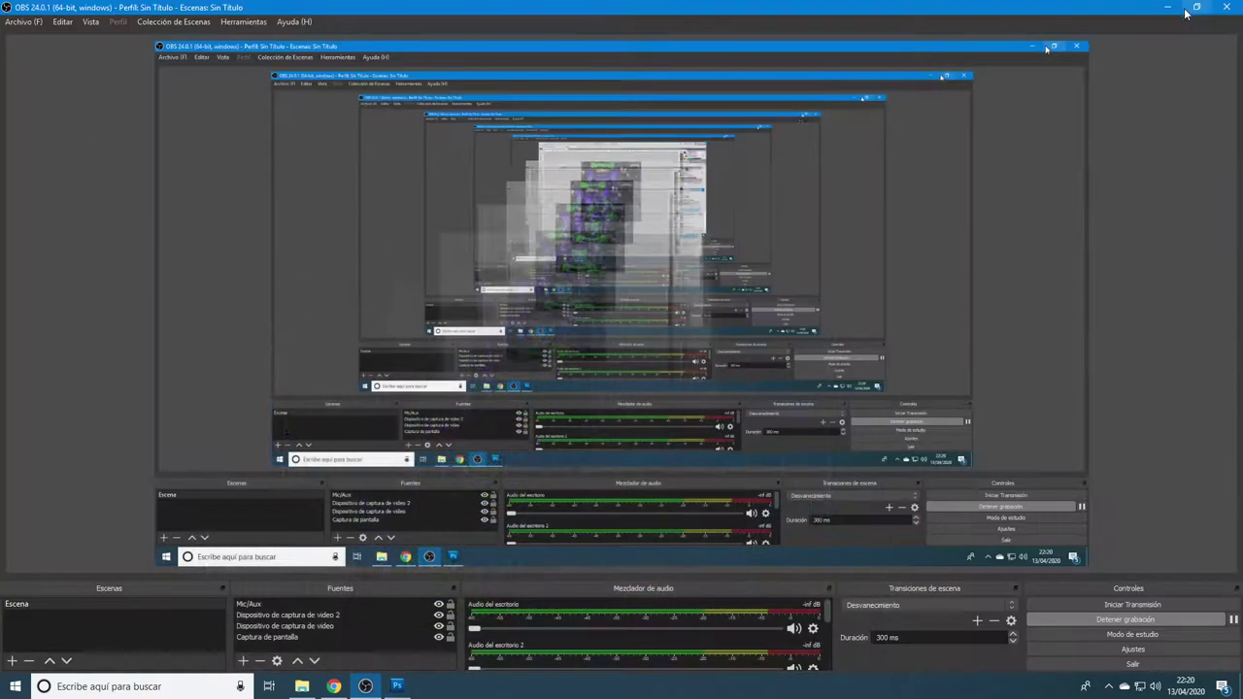
pyautogui.click(1167, 8)
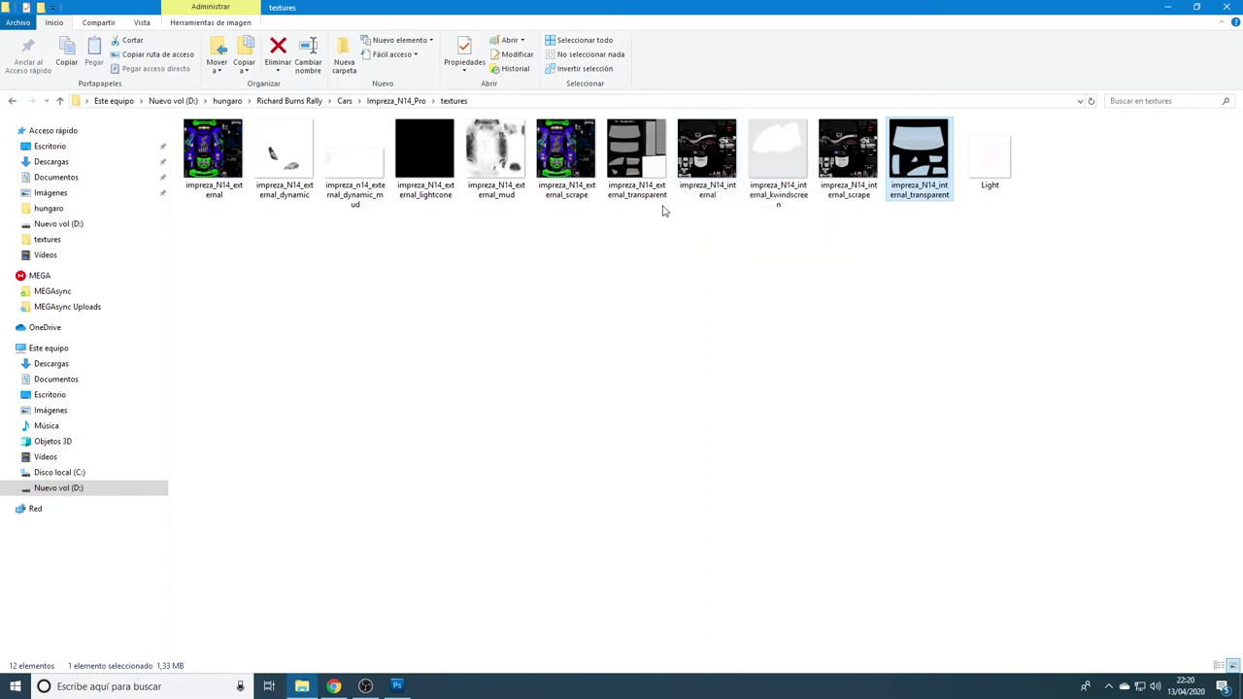
pyautogui.moveTo(631, 202); pyautogui.dragTo(622, 361)
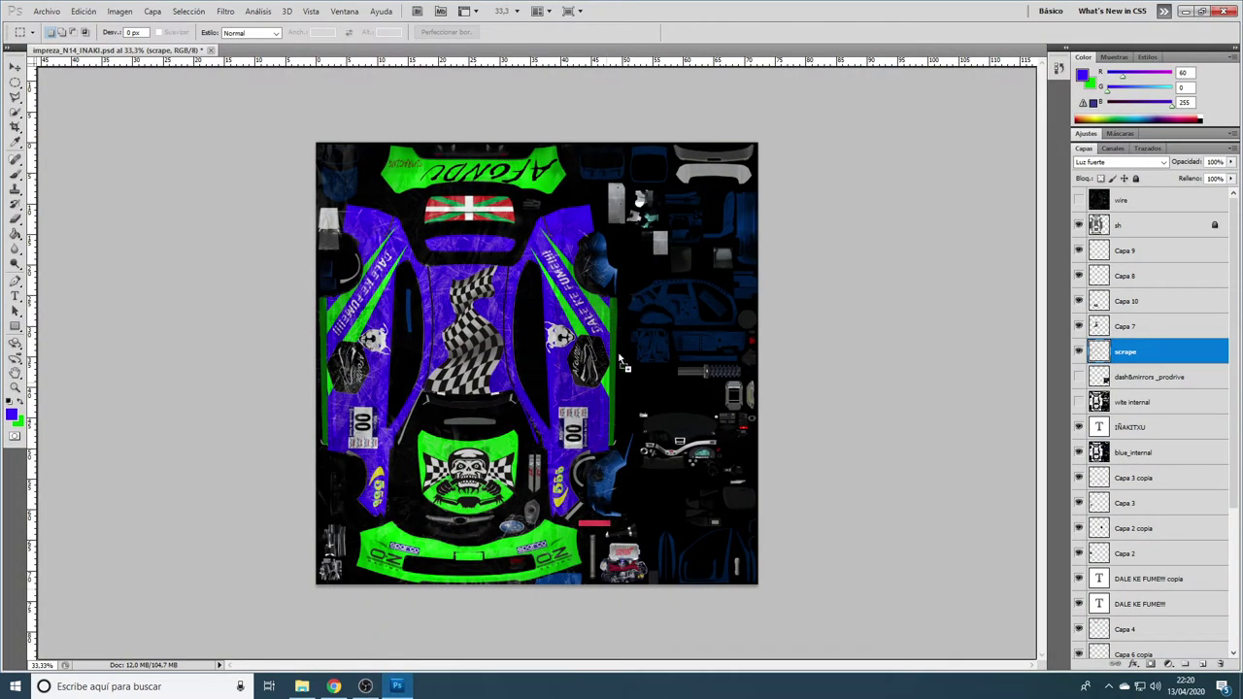
pyautogui.moveTo(648, 95); pyautogui.dragTo(647, 93)
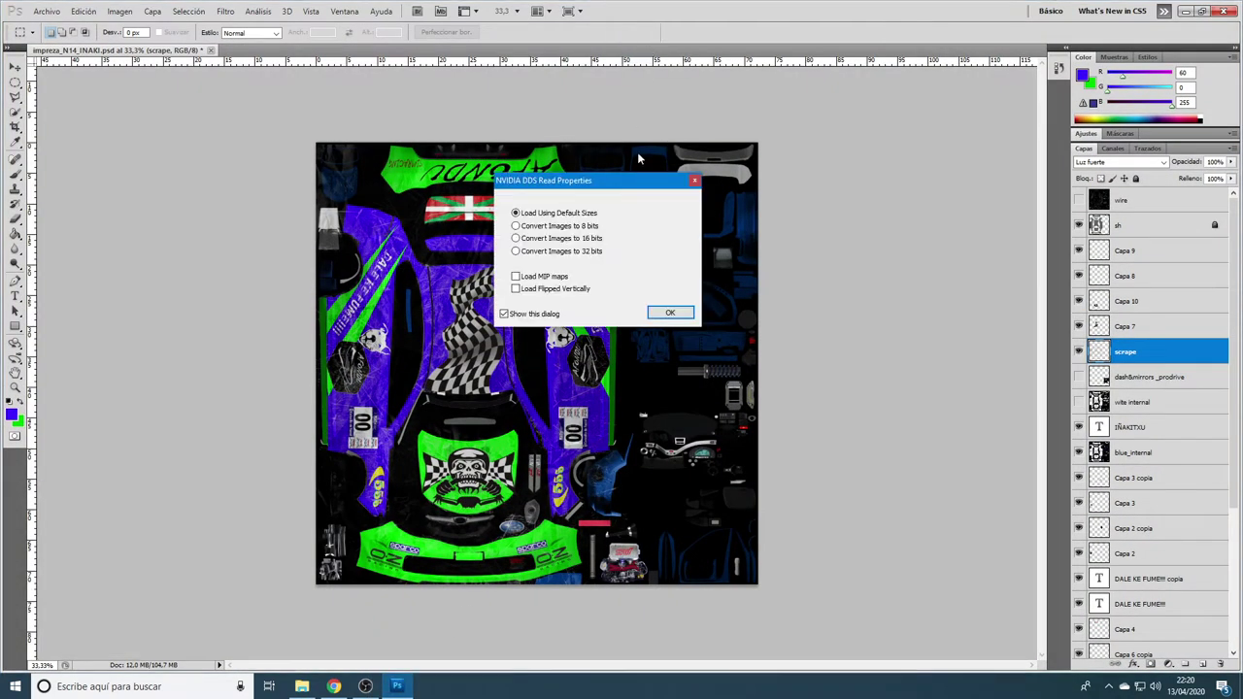
pyautogui.click(670, 313)
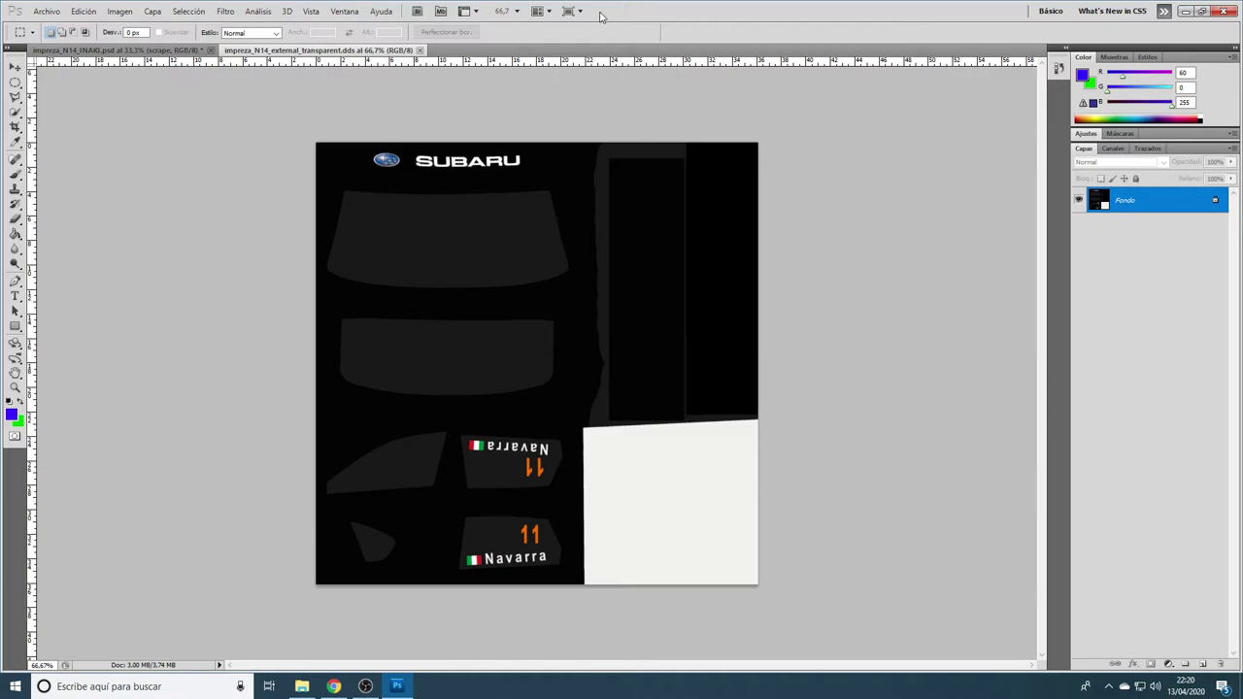
# - Open the impreza_n14_external_dynamic_mud texture in Photoshop using default sizes, and close it
pyautogui.click(1185, 11)
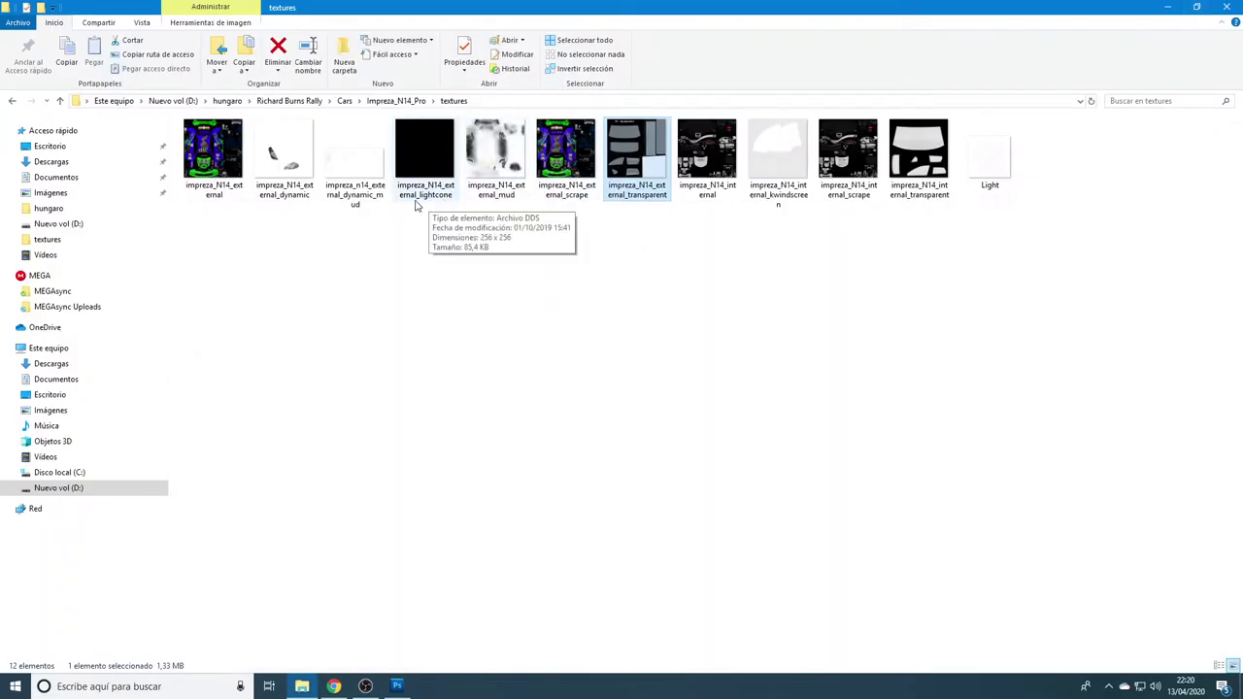
pyautogui.moveTo(377, 204); pyautogui.dragTo(652, 54)
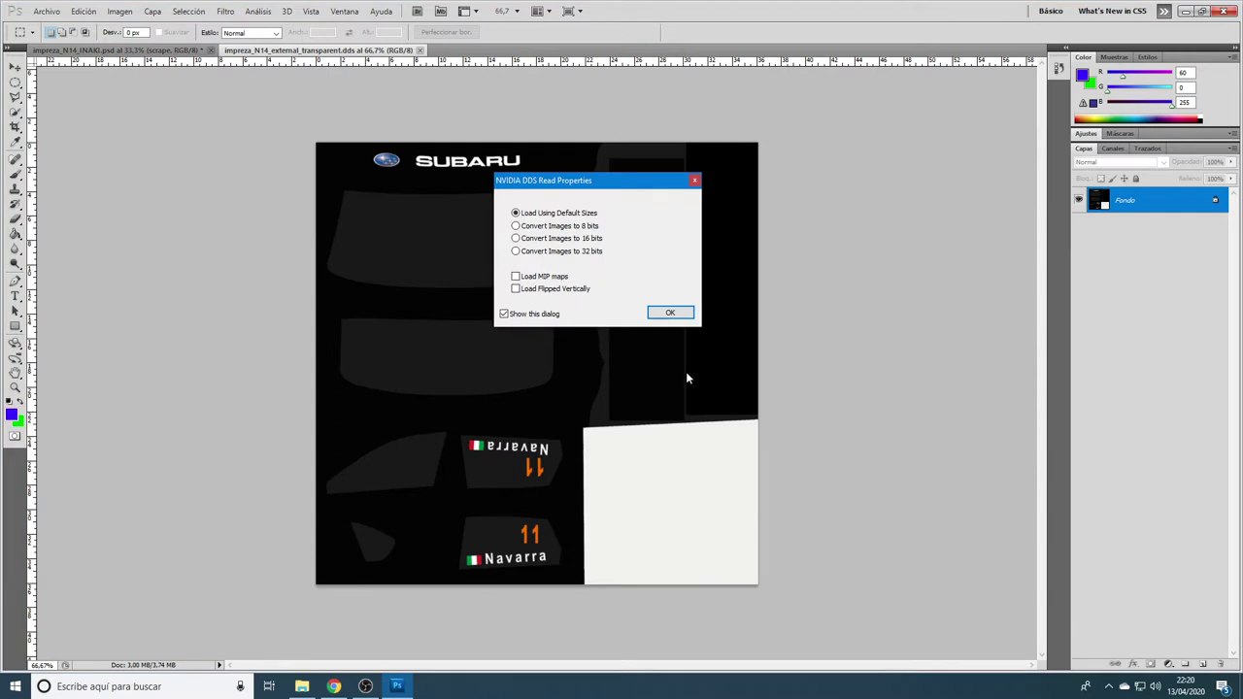
pyautogui.click(670, 313)
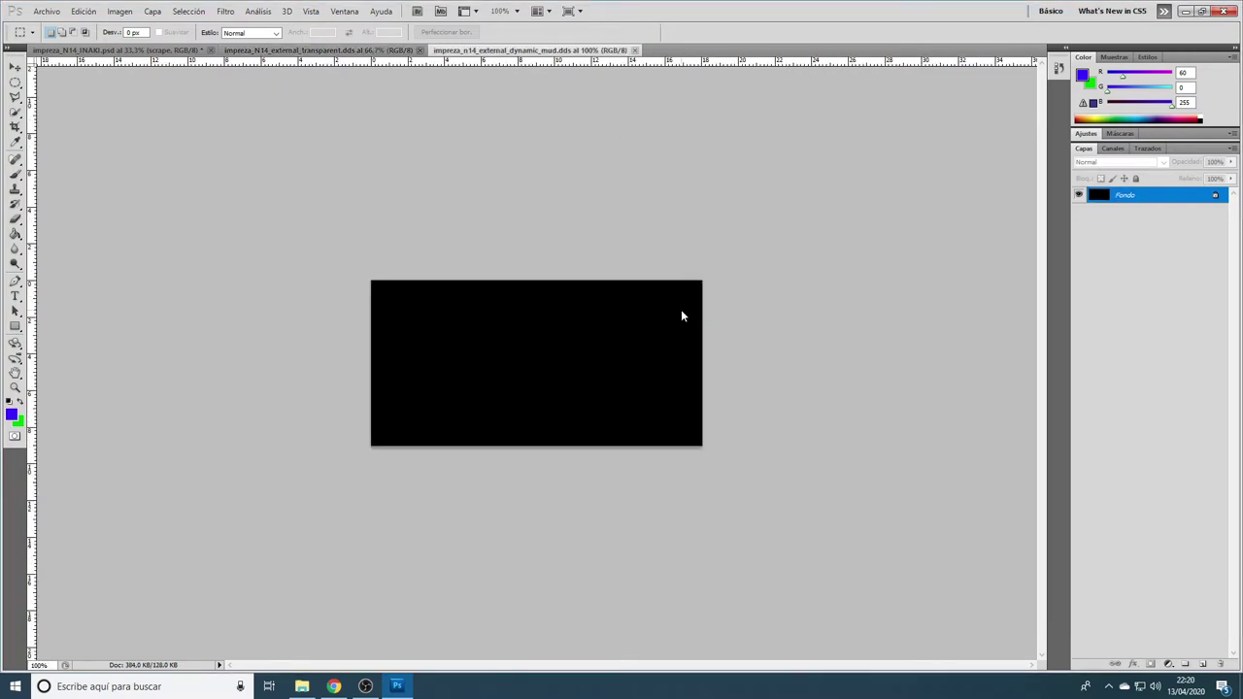
pyautogui.click(634, 49)
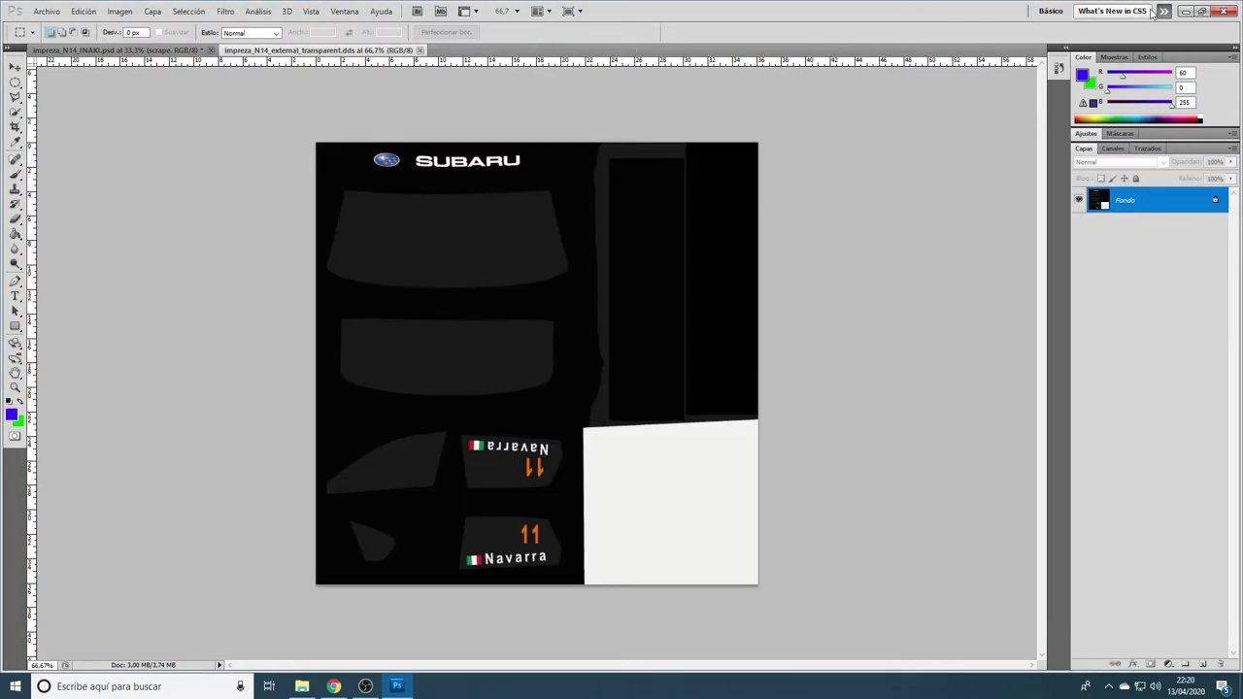
# - Show the textures folder in details view with a wider name column, sorted by name in ascending order
pyautogui.click(1186, 10)
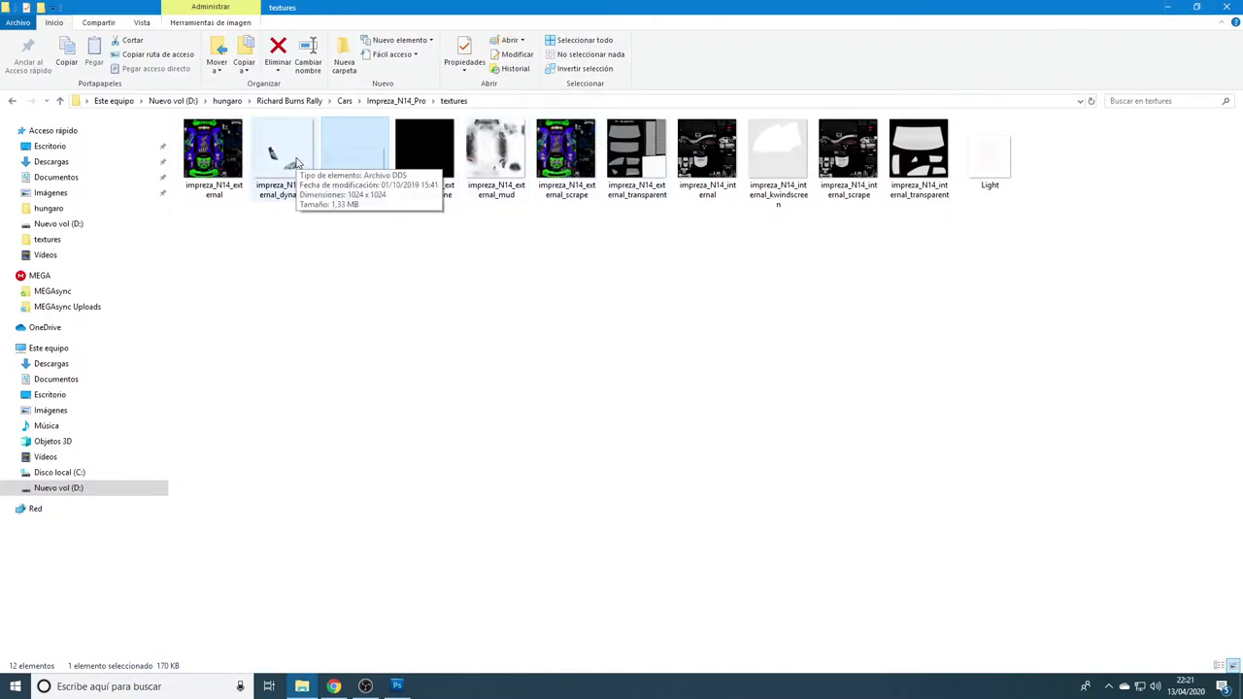
pyautogui.press('BackSpace')
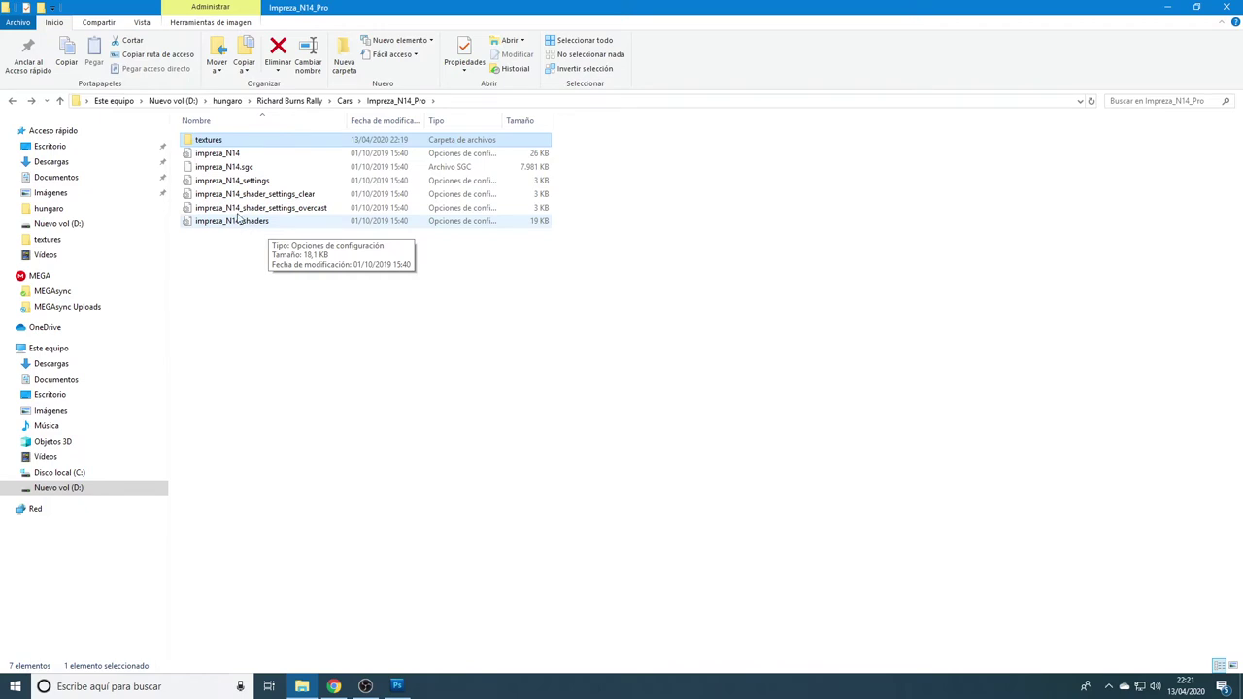
pyautogui.doubleClick(226, 141)
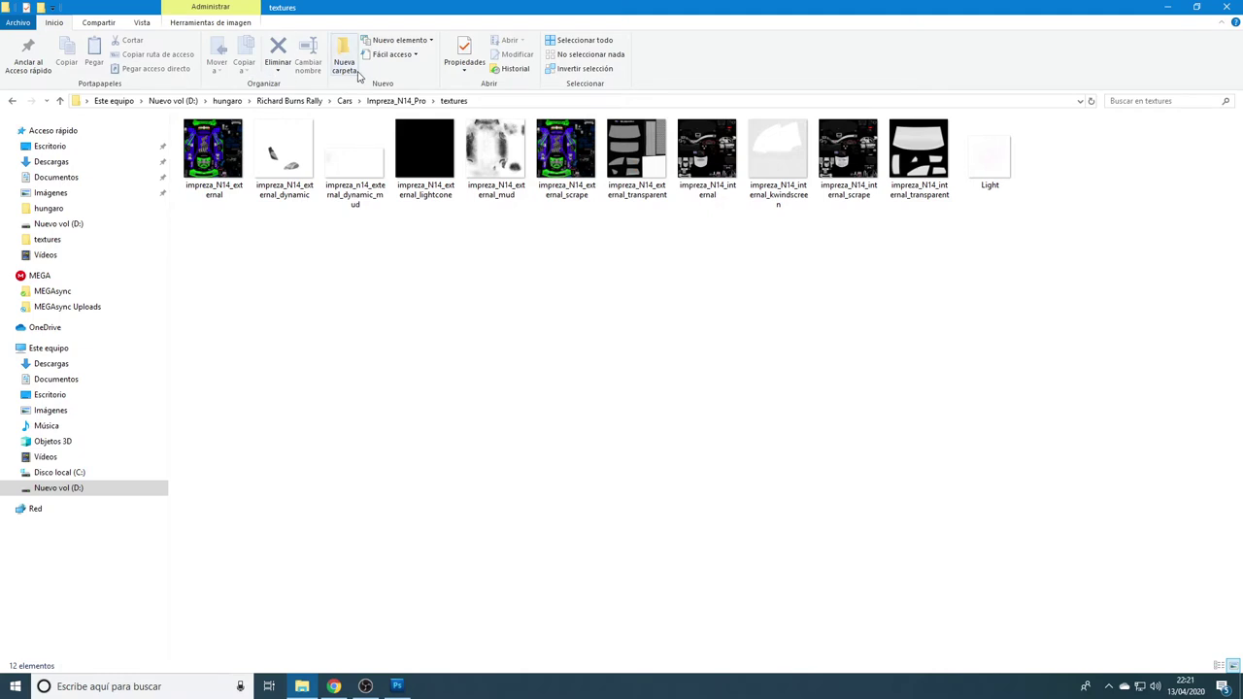
pyautogui.click(143, 22)
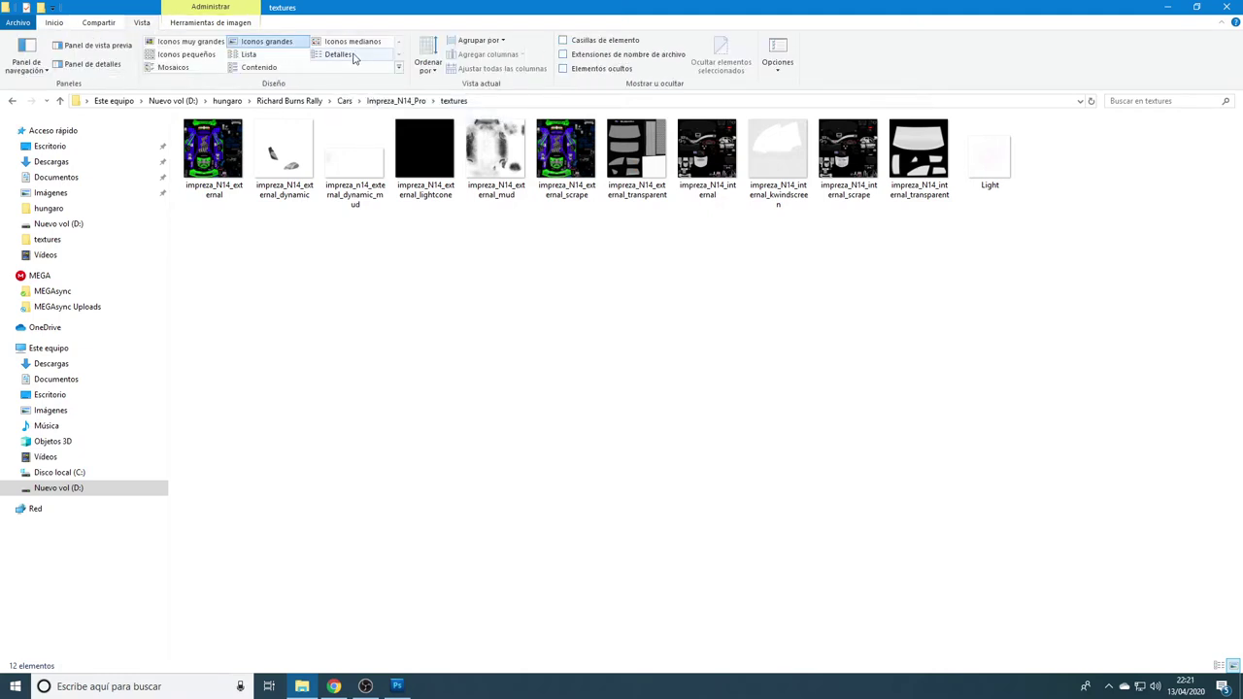
pyautogui.click(338, 55)
pyautogui.moveTo(274, 127); pyautogui.dragTo(433, 124)
pyautogui.click(229, 121)
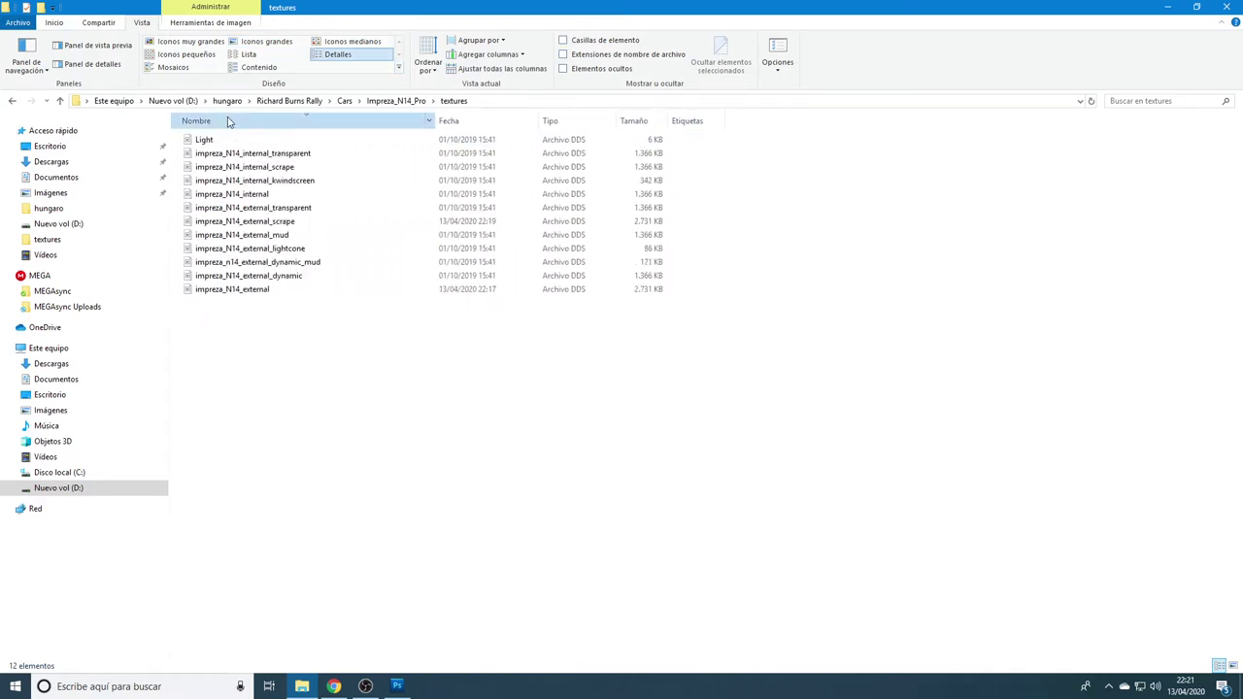
pyautogui.click(229, 120)
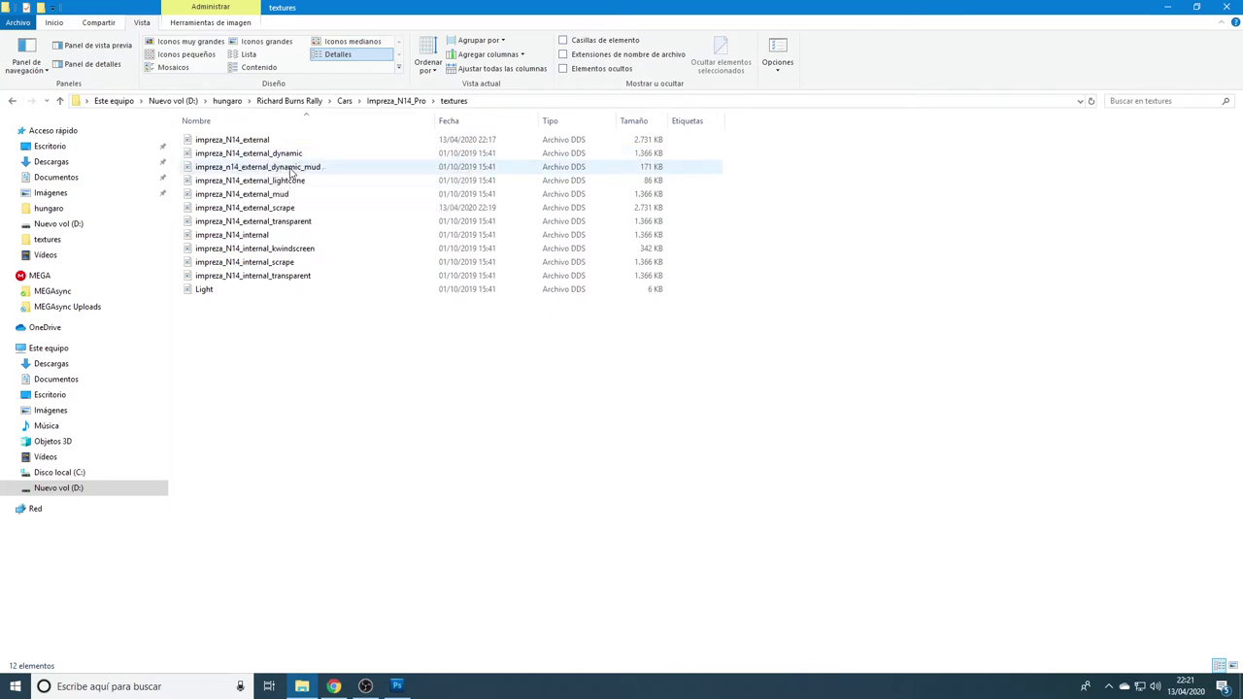
# - Open the impreza_n14_external_dynamic_mud and impreza_N14_external_dynamic textures in Photoshop using default sizes
pyautogui.moveTo(289, 171); pyautogui.dragTo(554, 58)
pyautogui.click(669, 311)
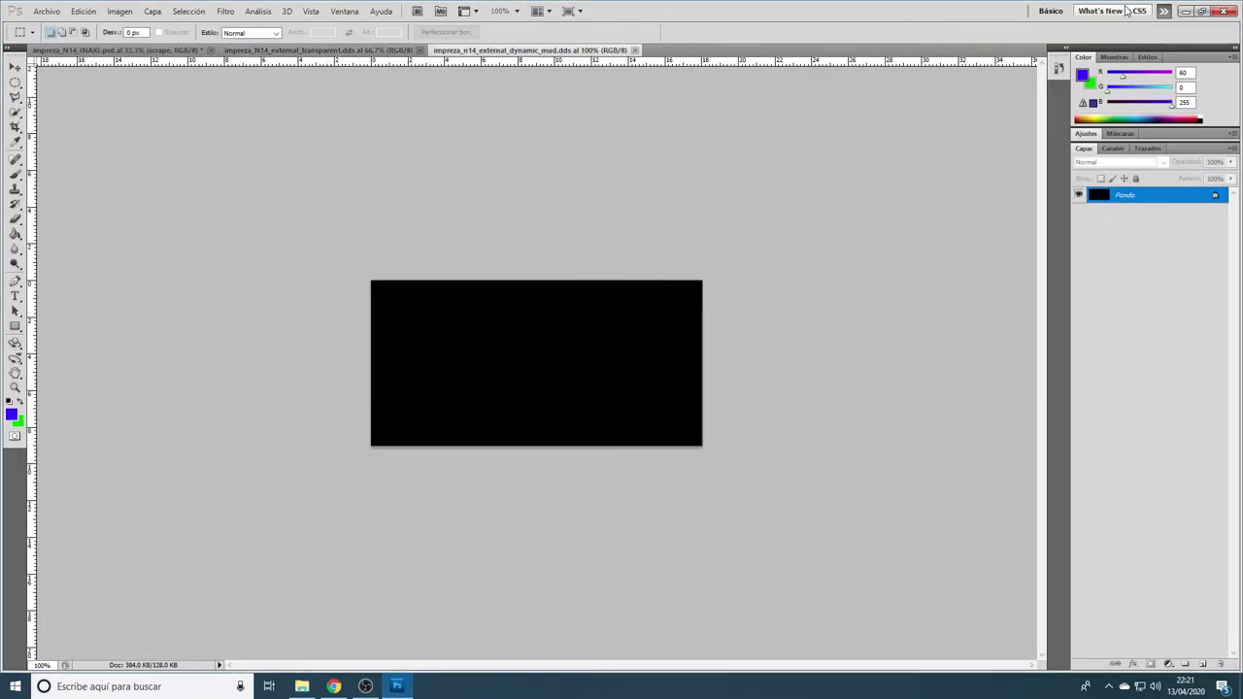
pyautogui.click(1186, 11)
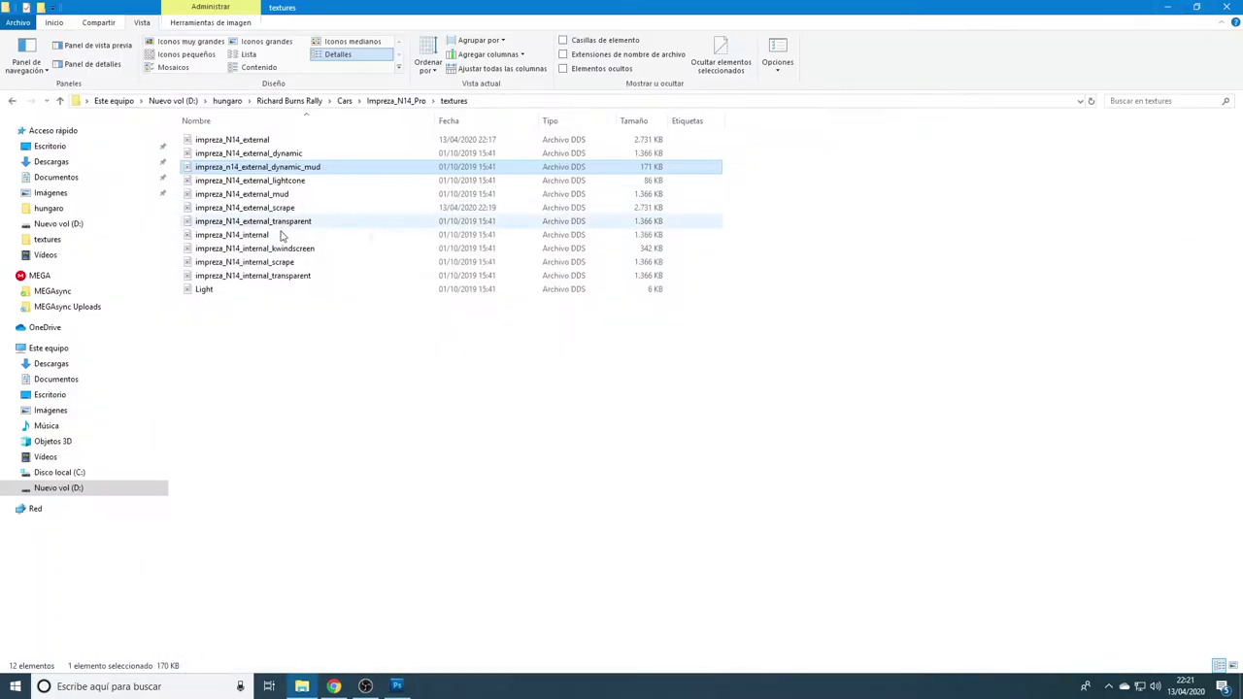
pyautogui.click(273, 154)
pyautogui.moveTo(273, 160); pyautogui.dragTo(658, 33)
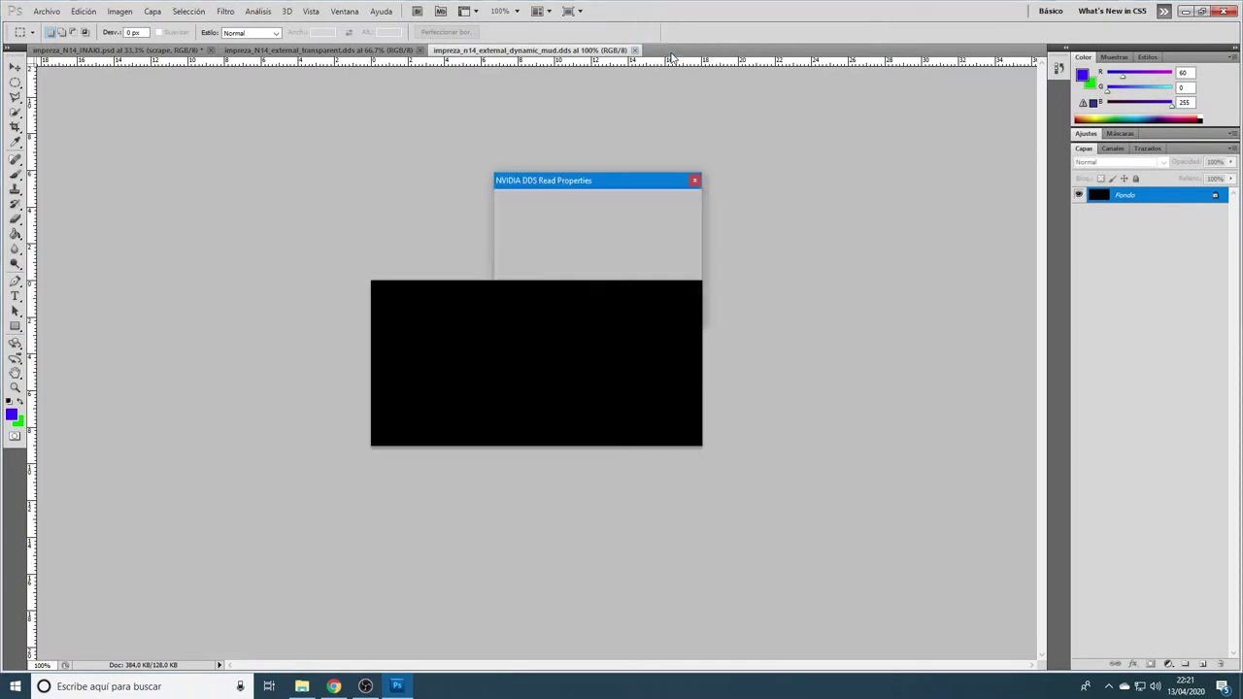
pyautogui.click(669, 313)
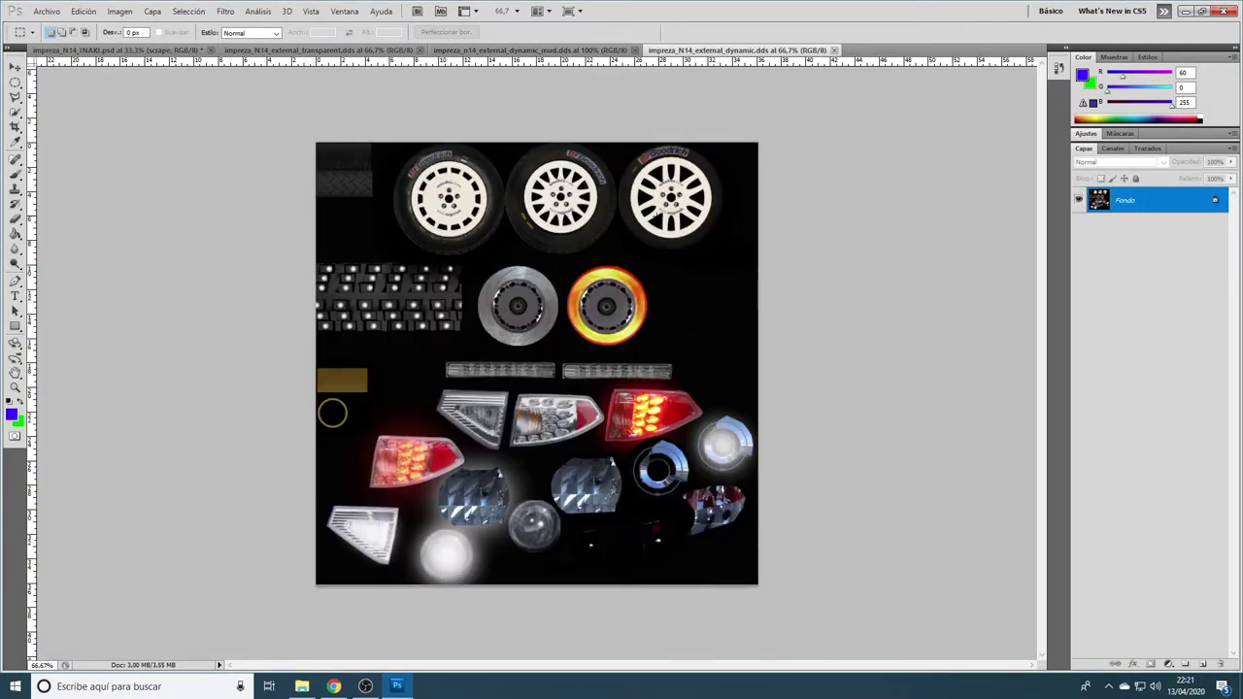
# - Select the white rim of the first wheel in the impreza_N14_external_dynamic texture with the Quick Selection tool
pyautogui.click(517, 11)
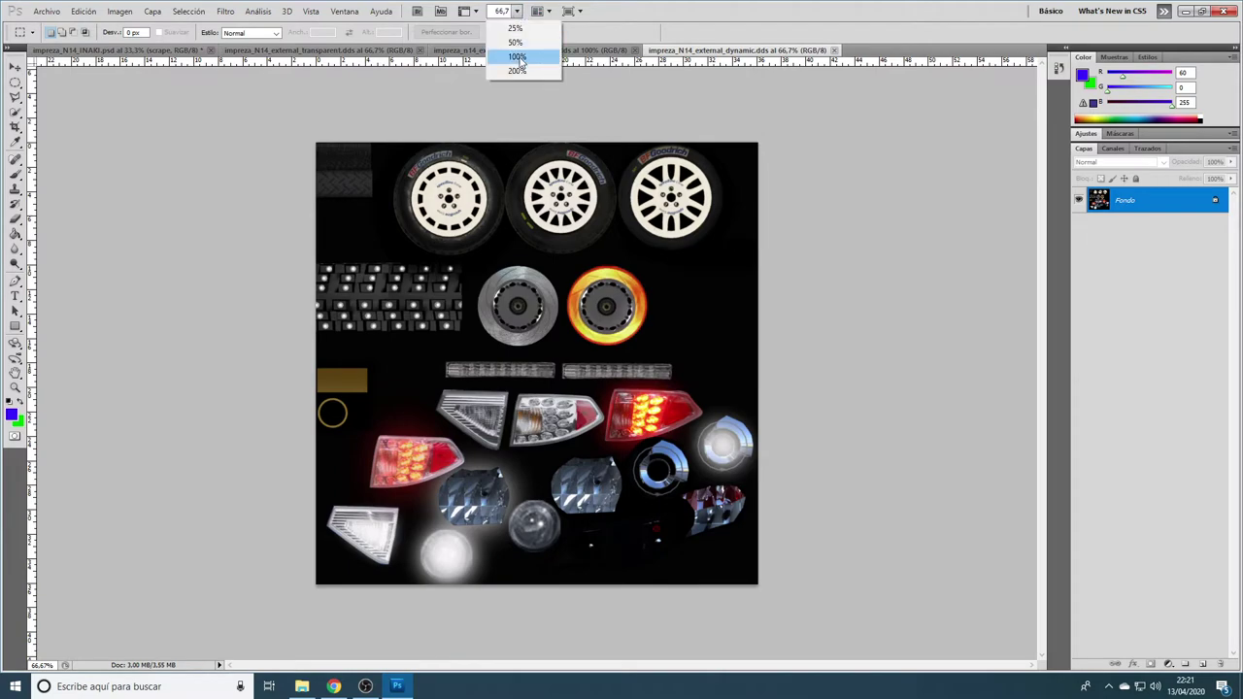
pyautogui.click(519, 61)
pyautogui.click(518, 13)
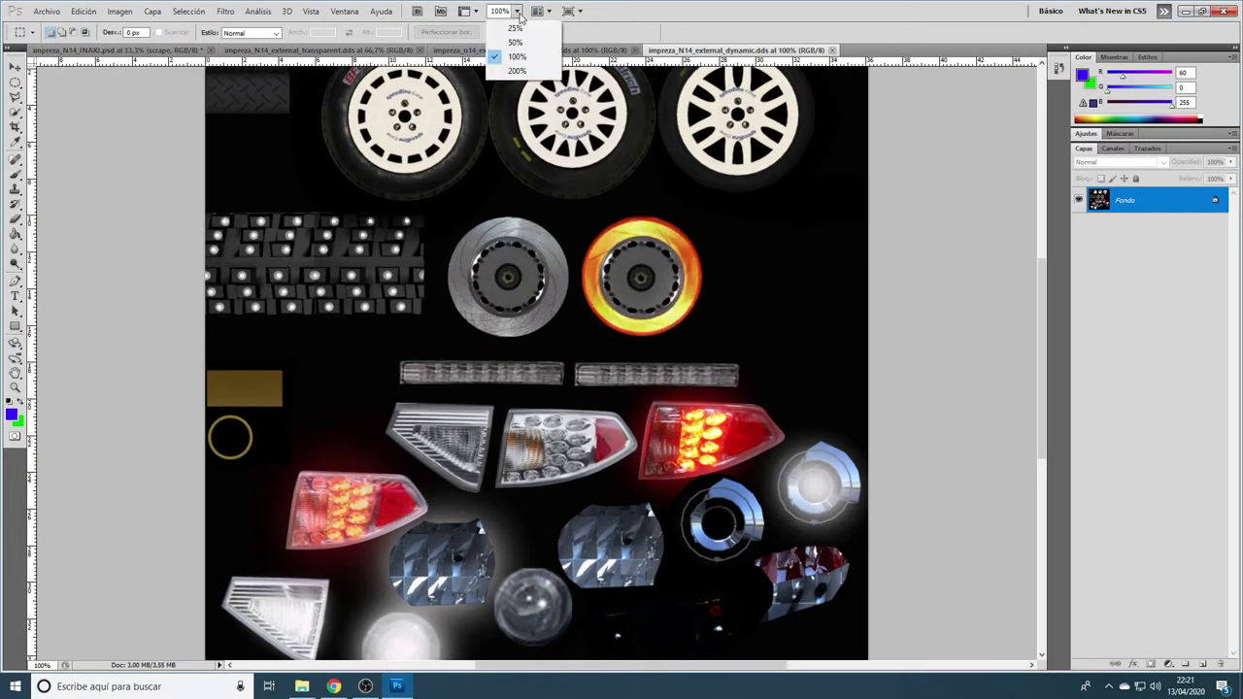
pyautogui.click(517, 71)
pyautogui.scroll(3, 527, 117)
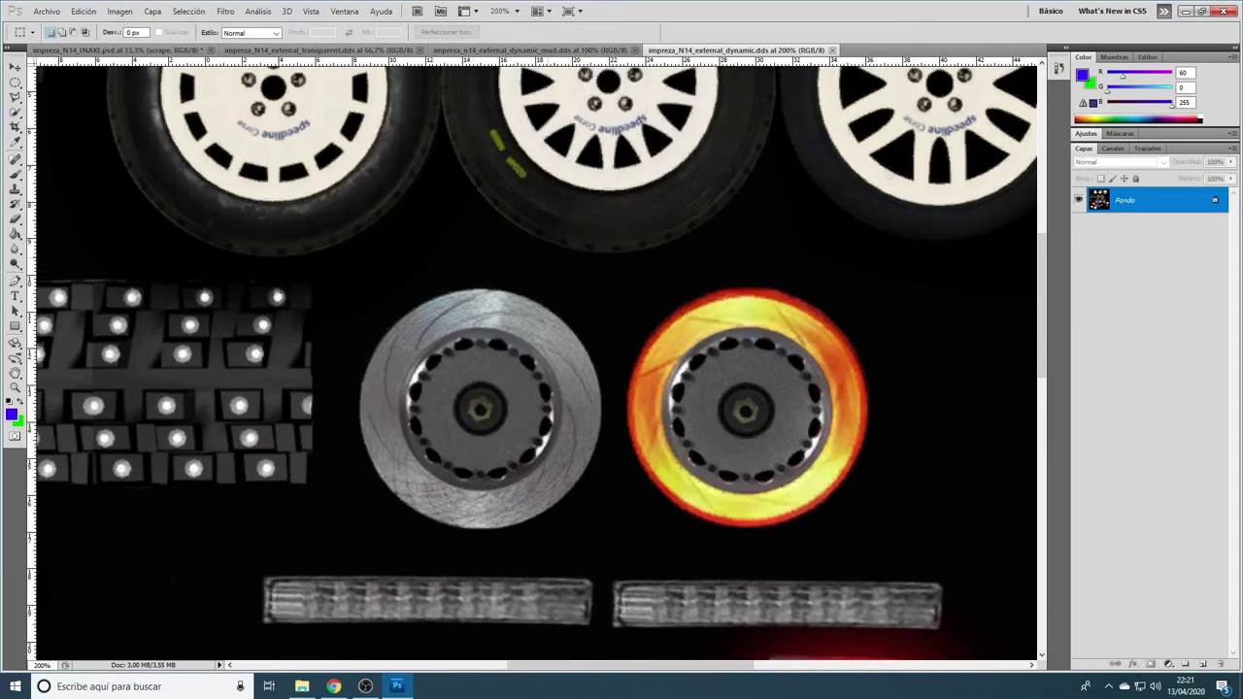
pyautogui.scroll(5, 150, 179)
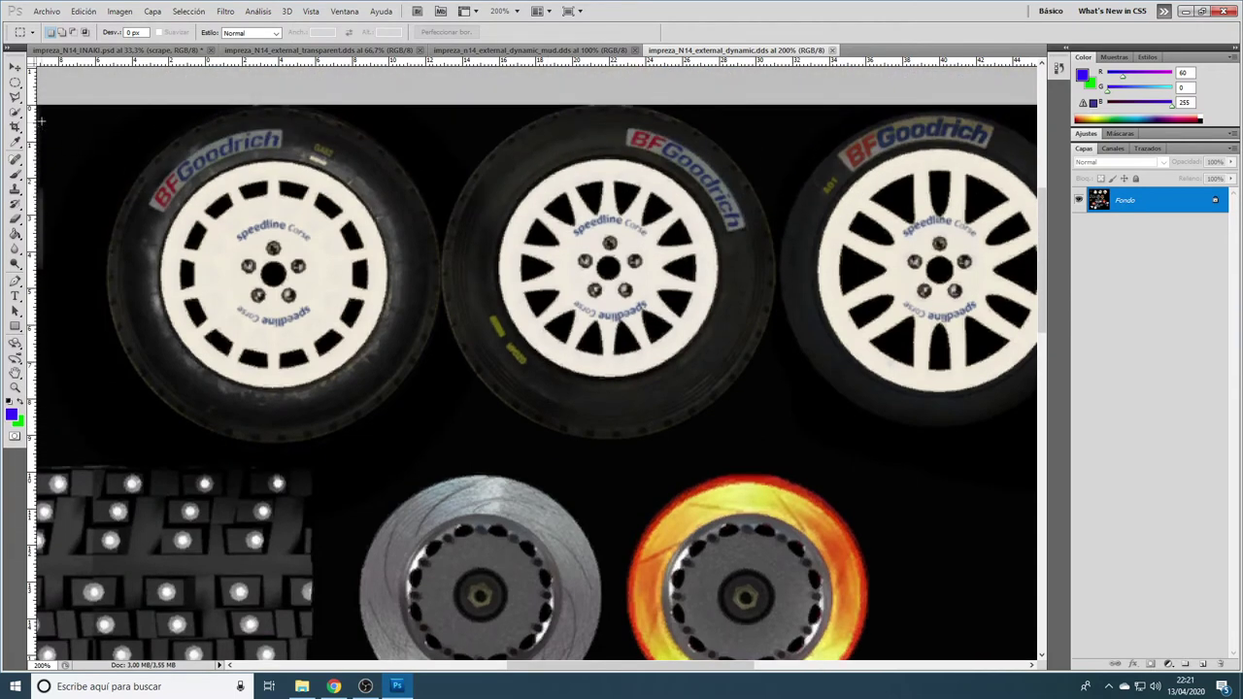
pyautogui.click(15, 112)
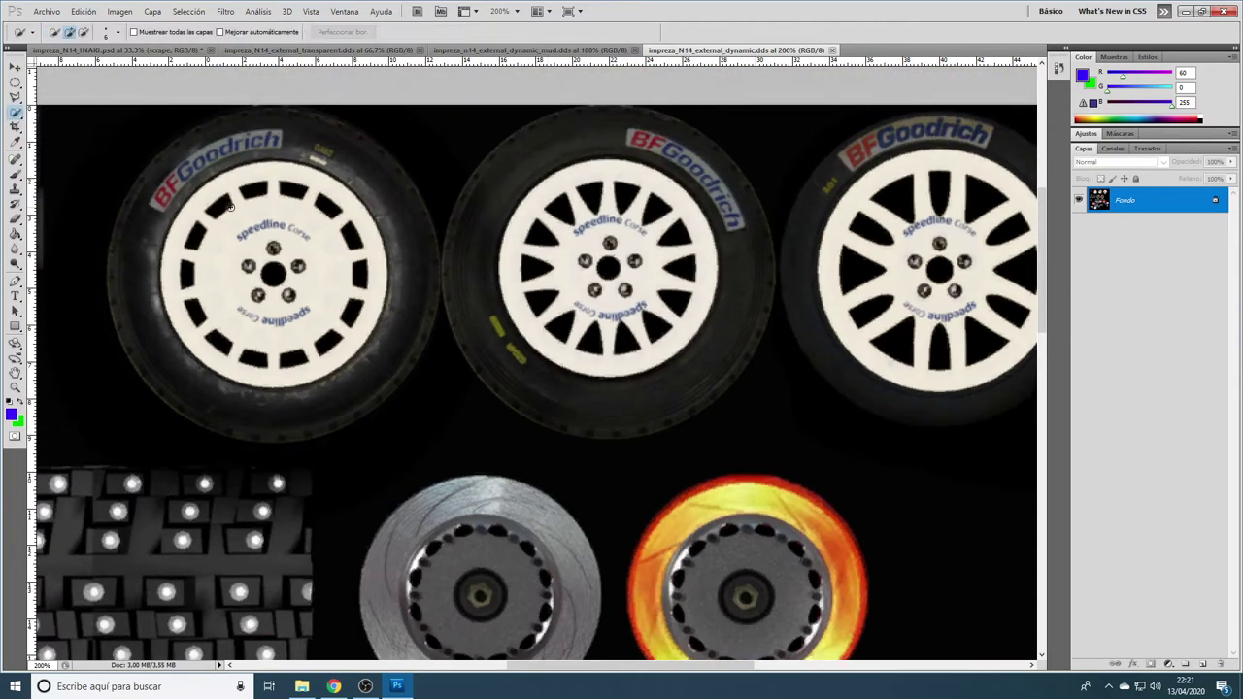
pyautogui.moveTo(231, 229); pyautogui.dragTo(233, 231)
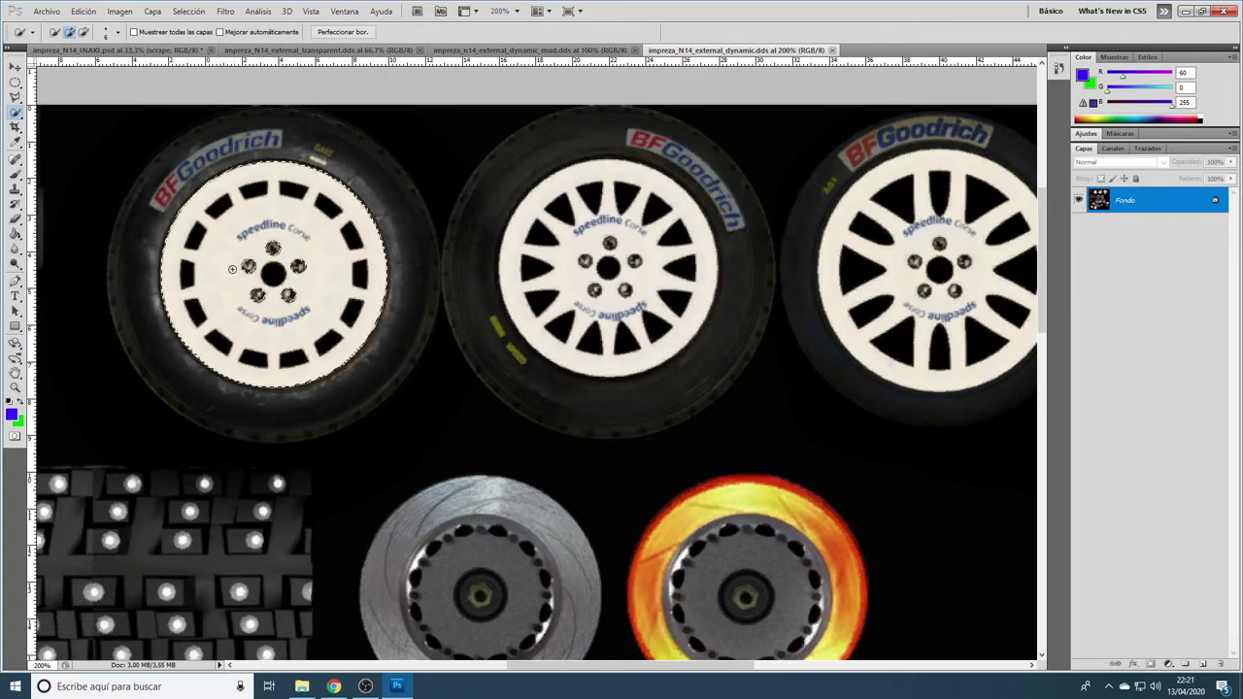
# - Fill the selected rim with blue, swap the foreground and background colours, and refill it with green using the Paint Bucket
pyautogui.click(16, 236)
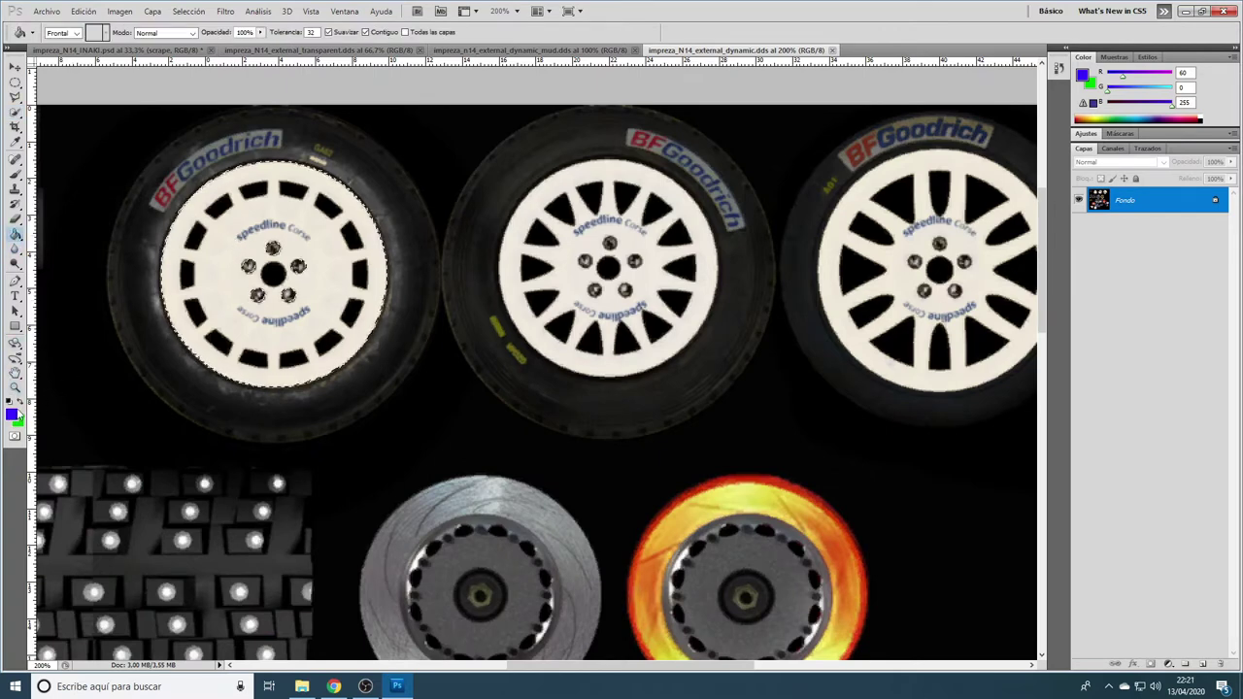
pyautogui.click(212, 261)
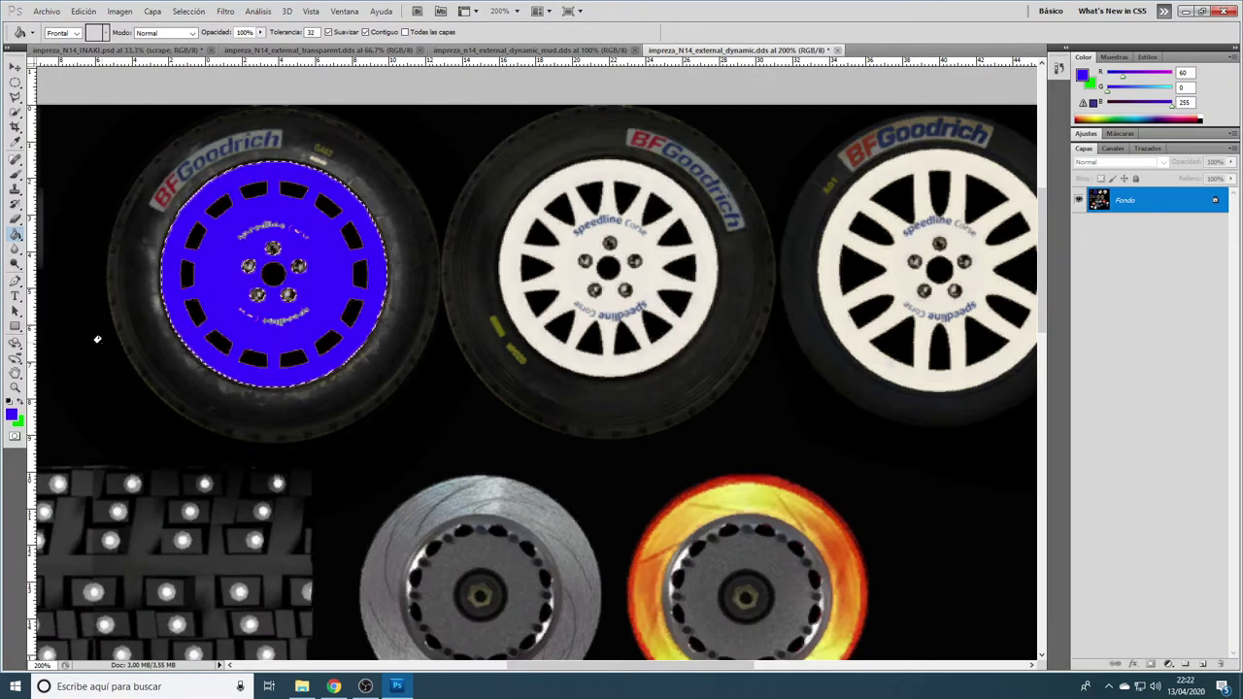
pyautogui.click(21, 405)
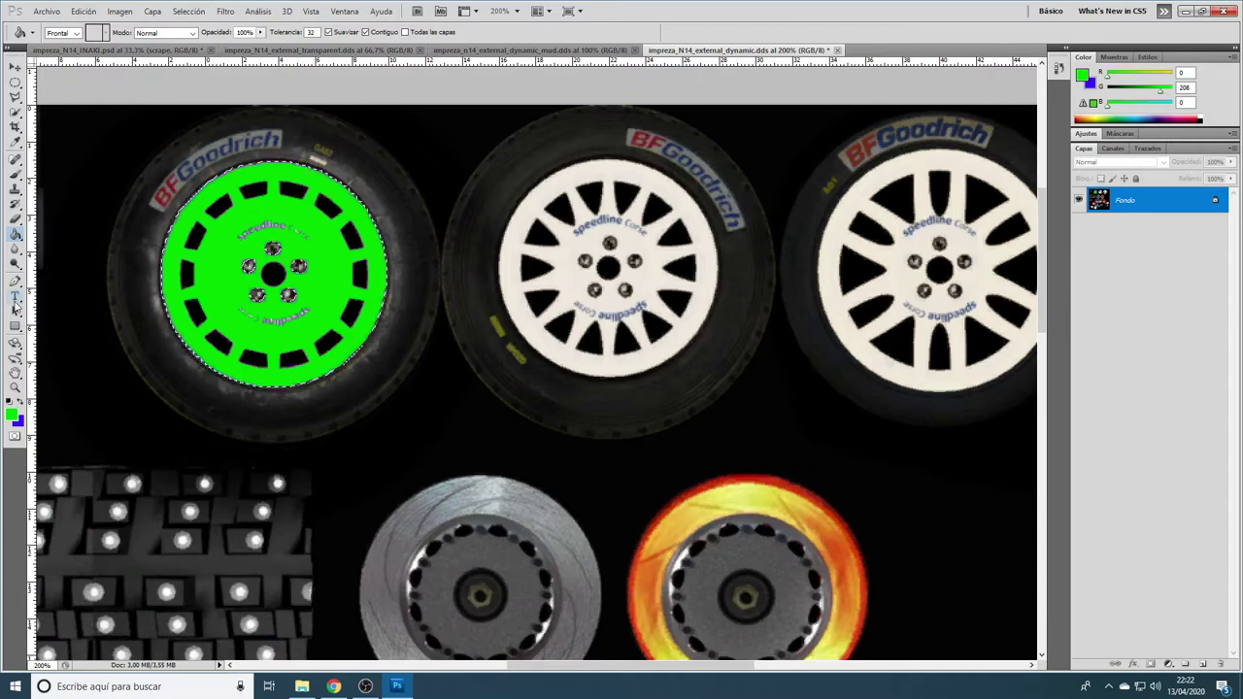
# - Add a green WRC Dirty text reading "SNOW" on the first wheel and move it to the gap between the first two tyres
pyautogui.click(15, 297)
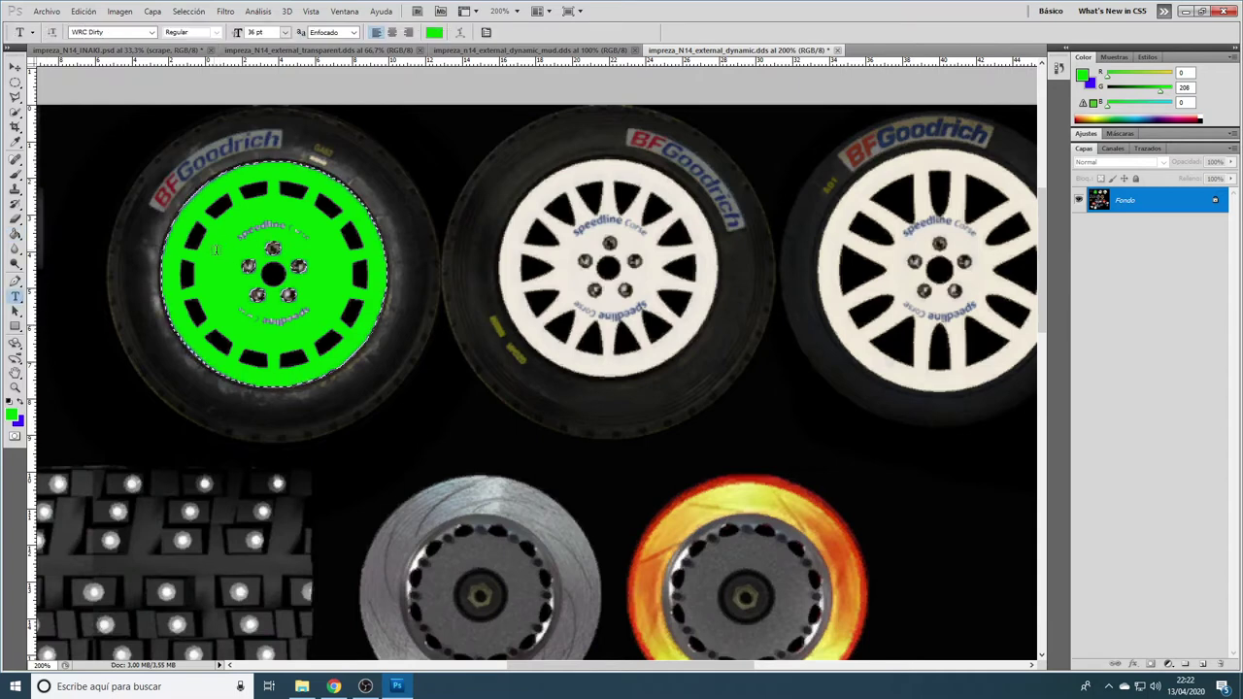
pyautogui.moveTo(216, 251); pyautogui.dragTo(412, 318)
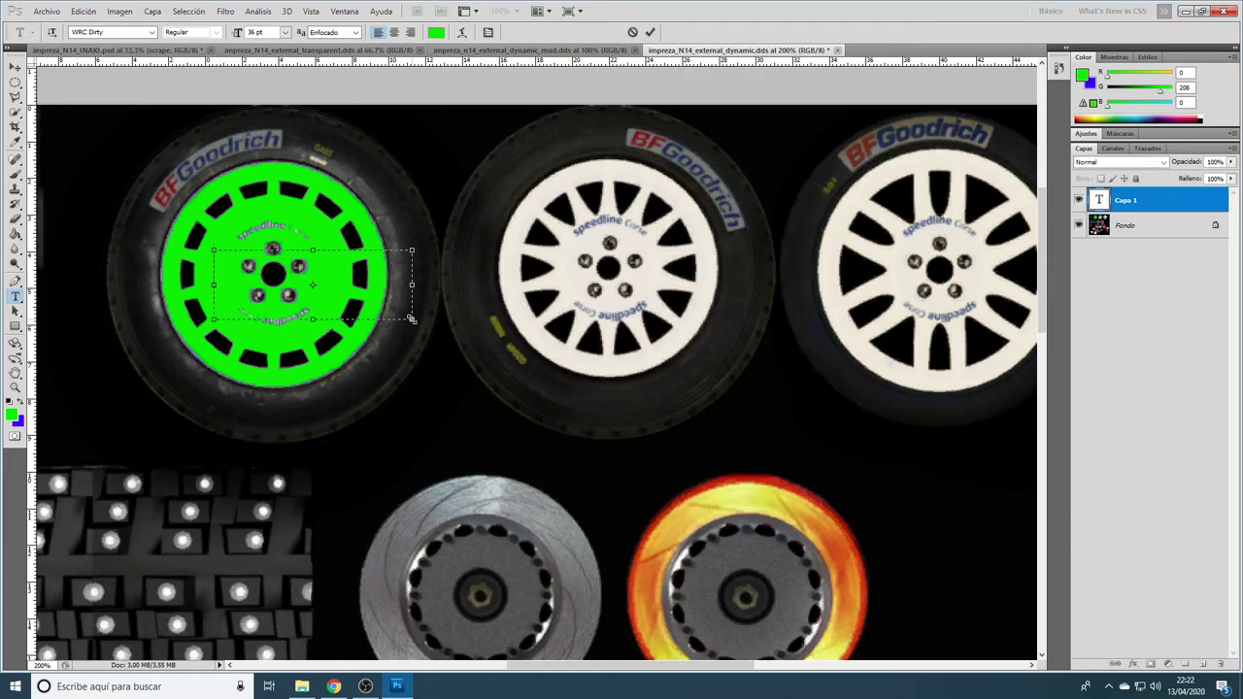
pyautogui.write('Gil')
pyautogui.click(16, 66)
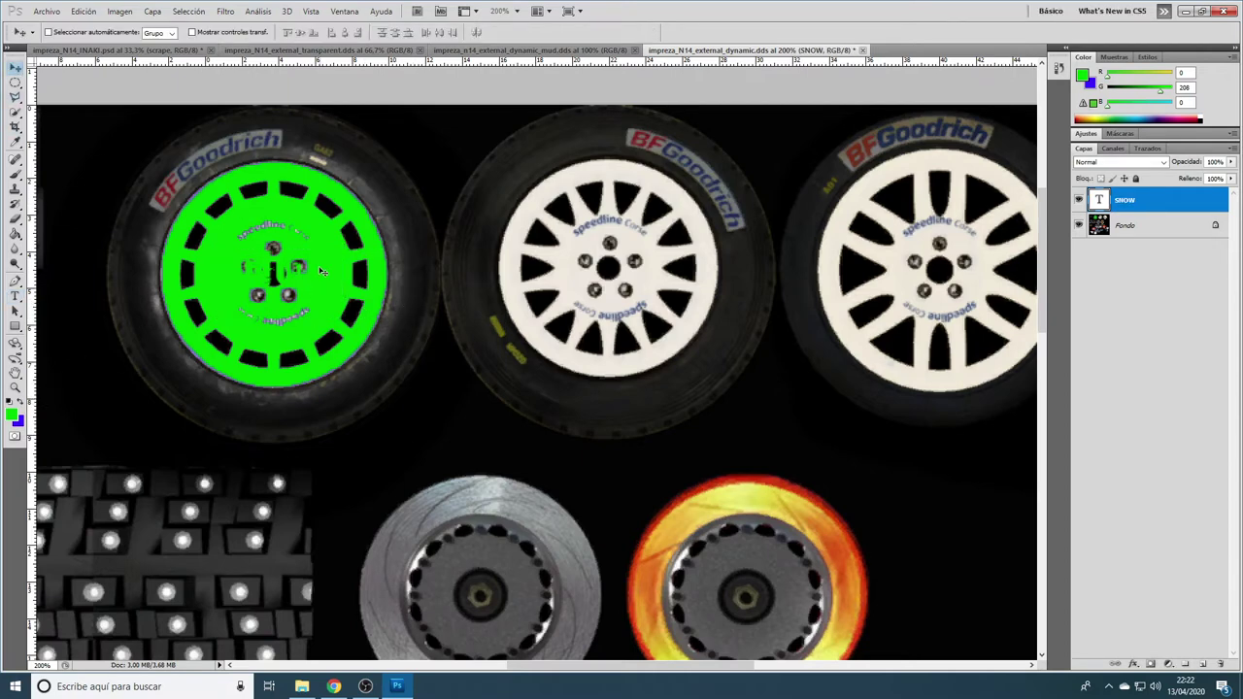
pyautogui.moveTo(321, 271); pyautogui.dragTo(479, 424)
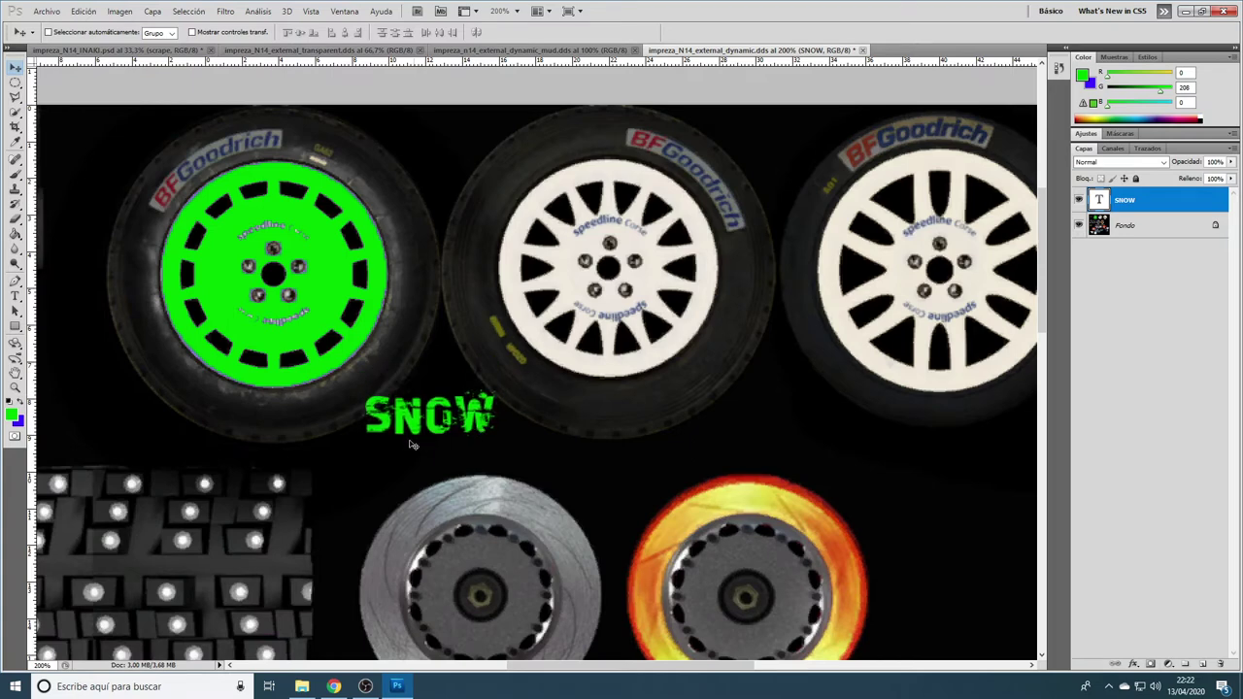
# - Swap the foreground and background colours, and move the SNOW text onto the tyre just below the first wheel's green rim
pyautogui.click(20, 405)
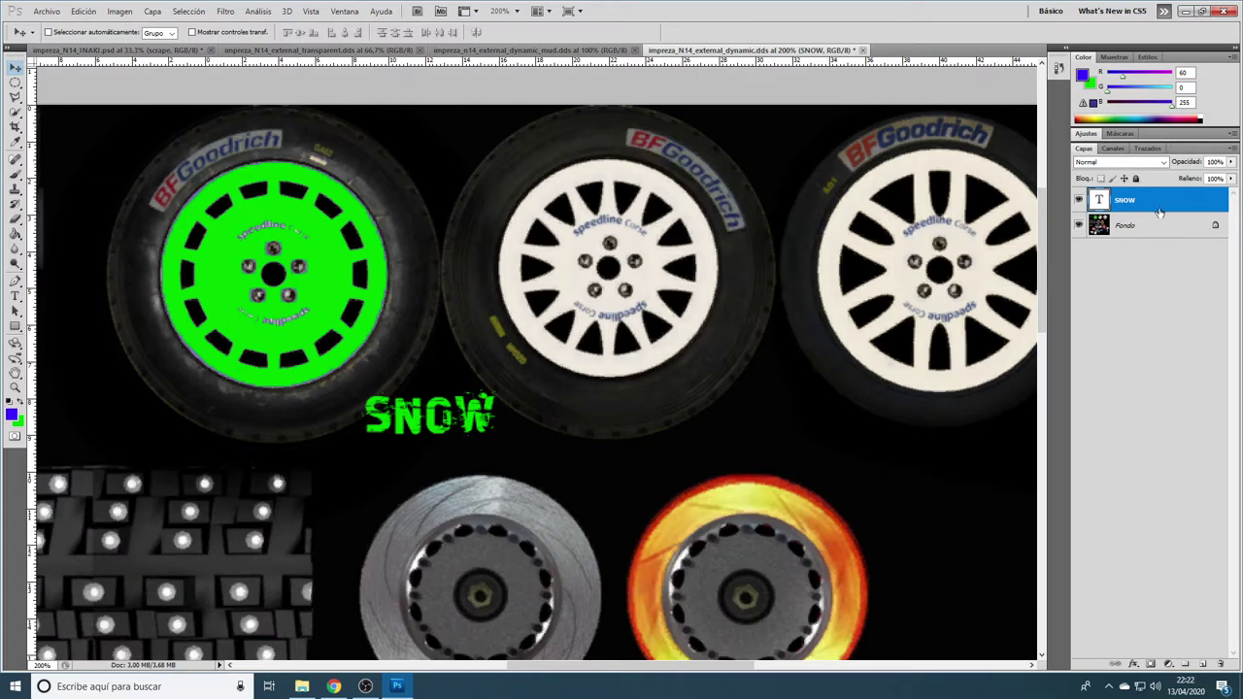
pyautogui.rightClick(454, 420)
pyautogui.click(431, 420)
pyautogui.moveTo(432, 420); pyautogui.dragTo(275, 416)
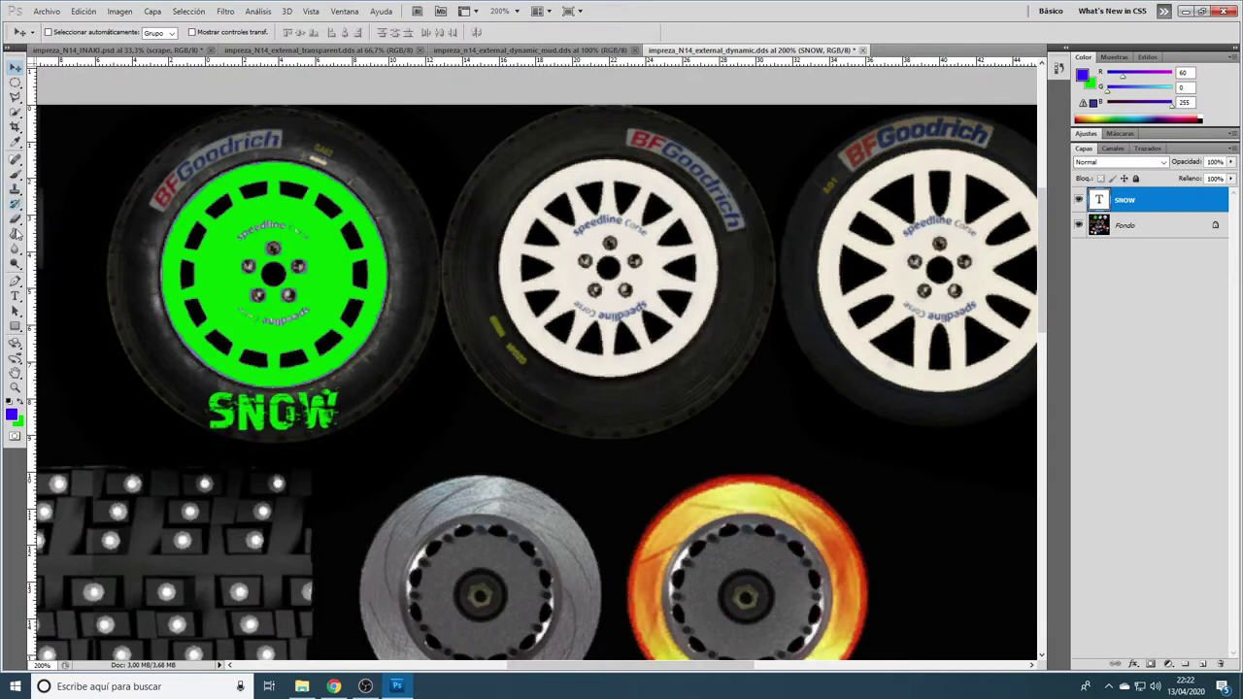
# - Add a green text reading "GRAVA" on the second wheel and move it over the centre of the white rim
pyautogui.click(15, 296)
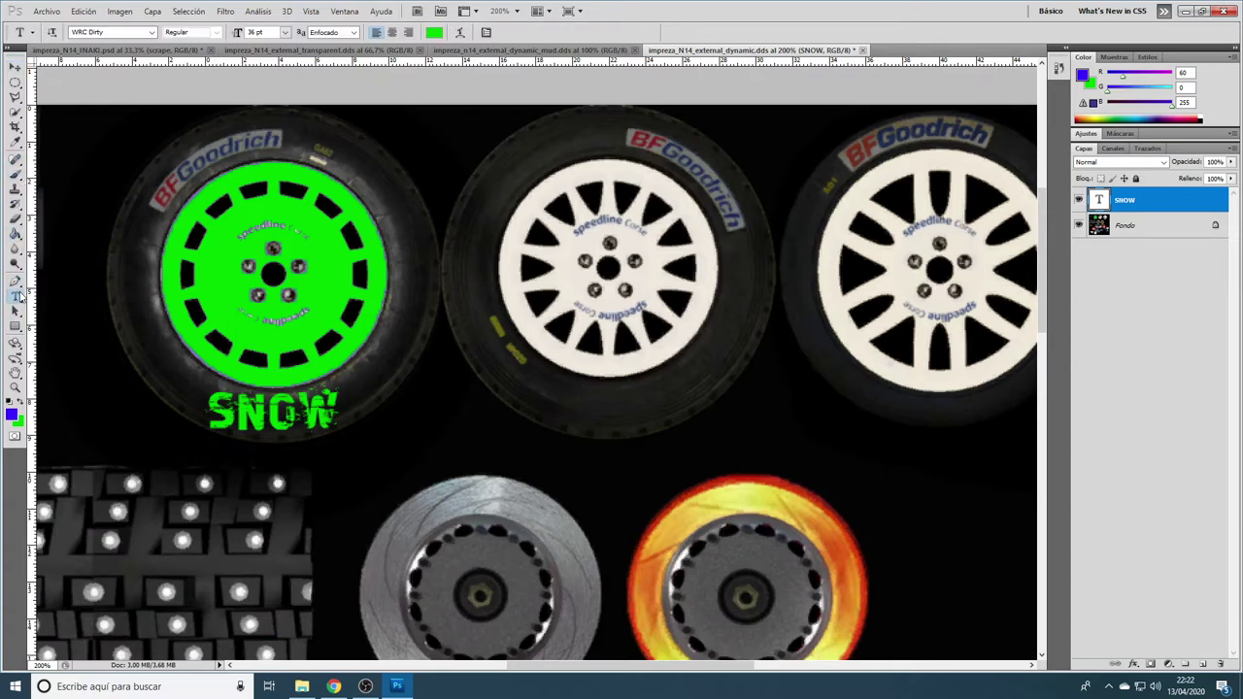
pyautogui.moveTo(541, 356); pyautogui.dragTo(762, 443)
pyautogui.write('GR')
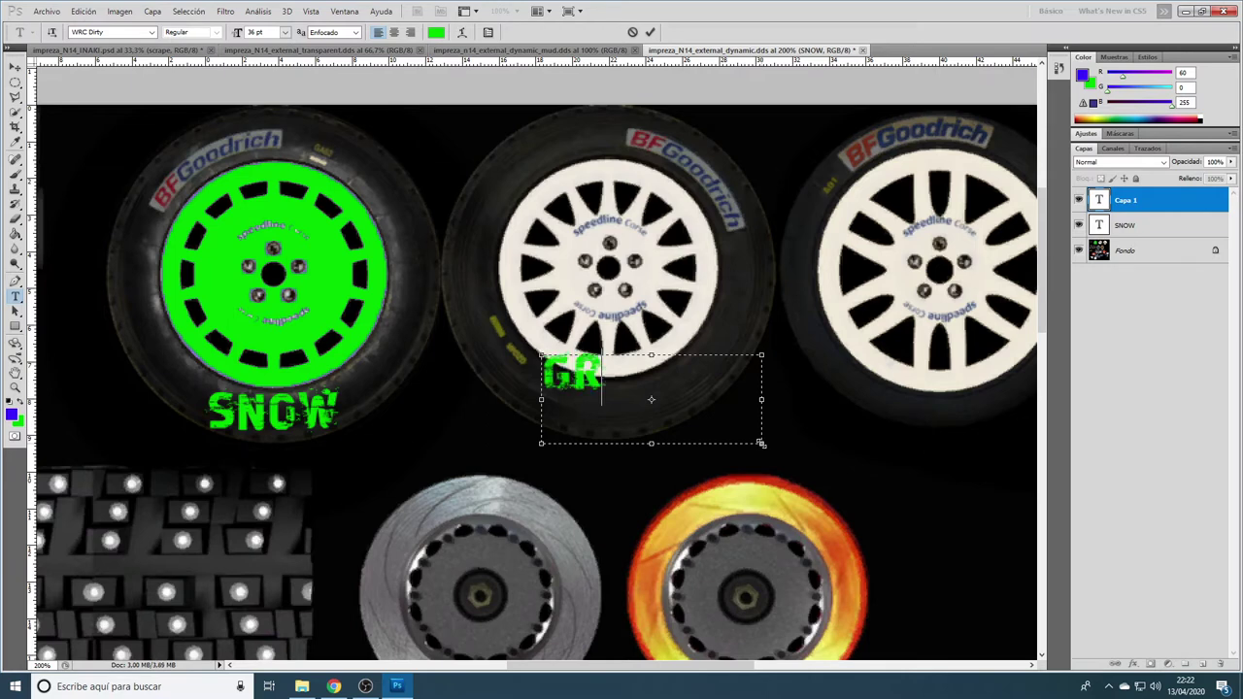
pyautogui.write('AVA')
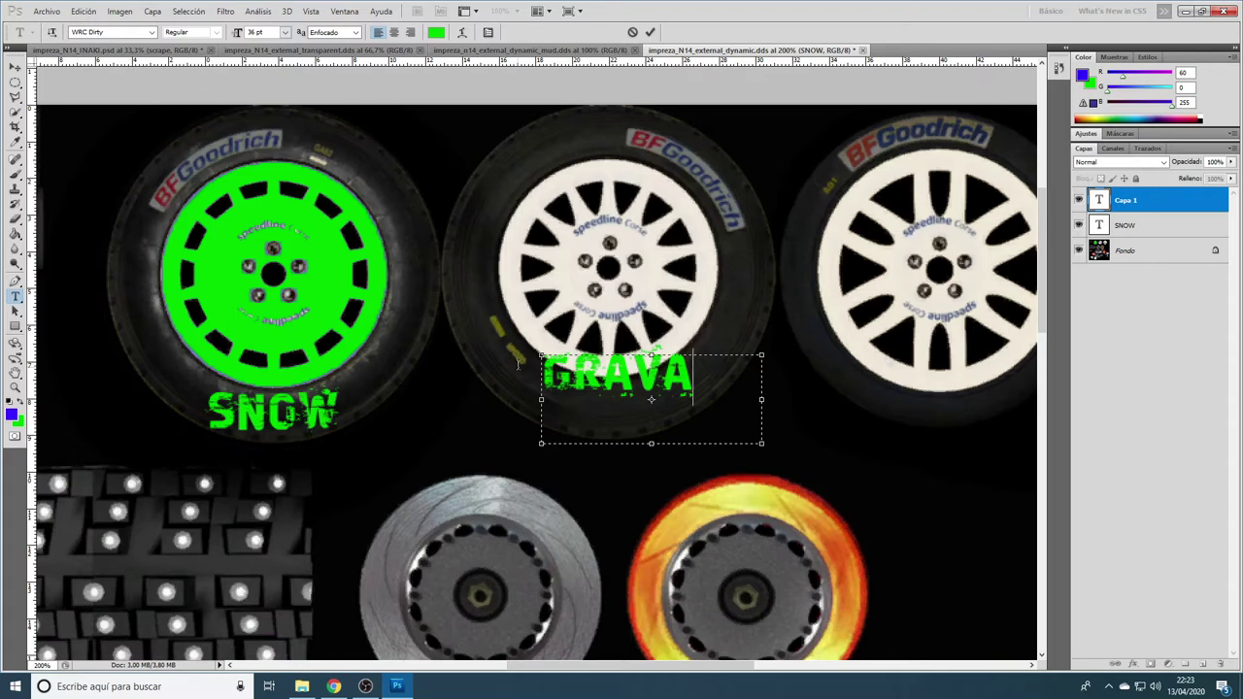
pyautogui.hotkey('ctrl', 'Return')
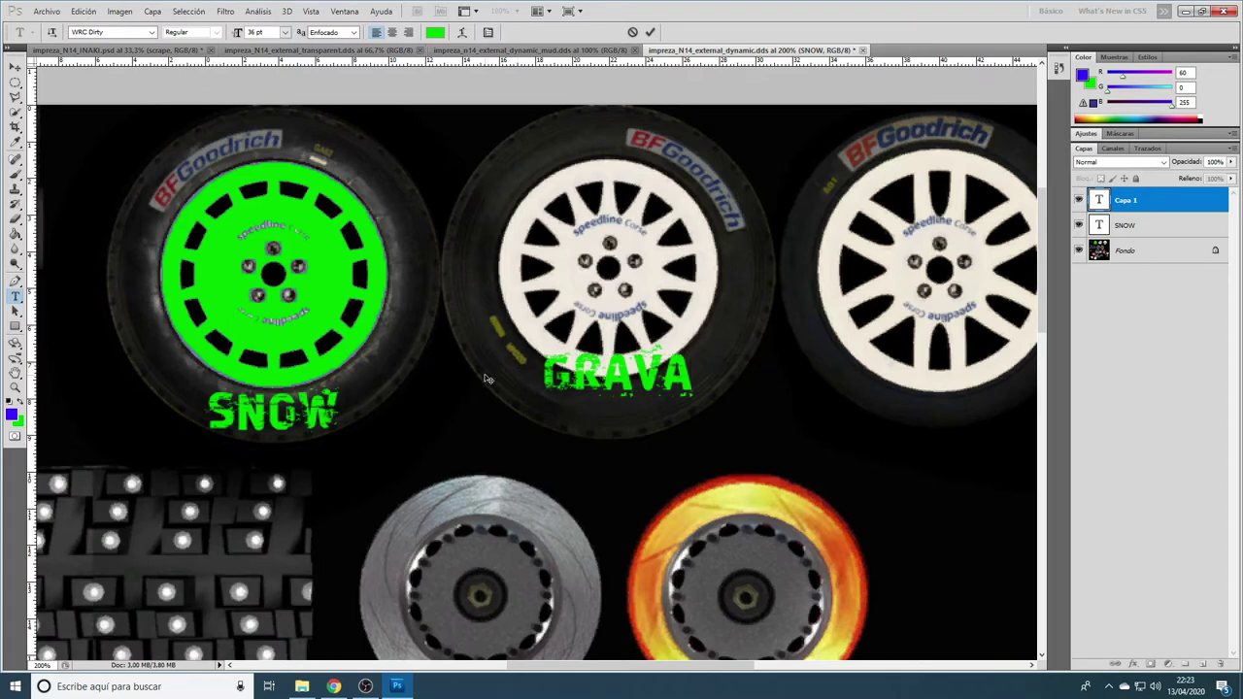
pyautogui.click(15, 67)
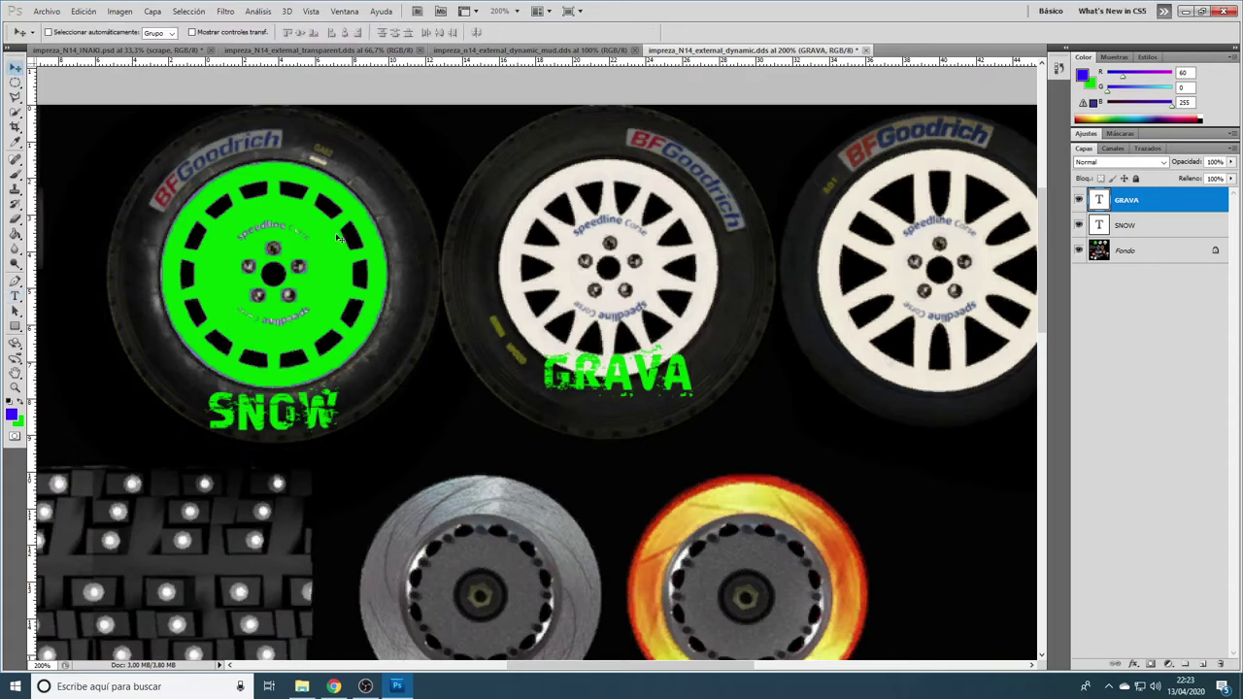
pyautogui.moveTo(597, 363); pyautogui.dragTo(583, 261)
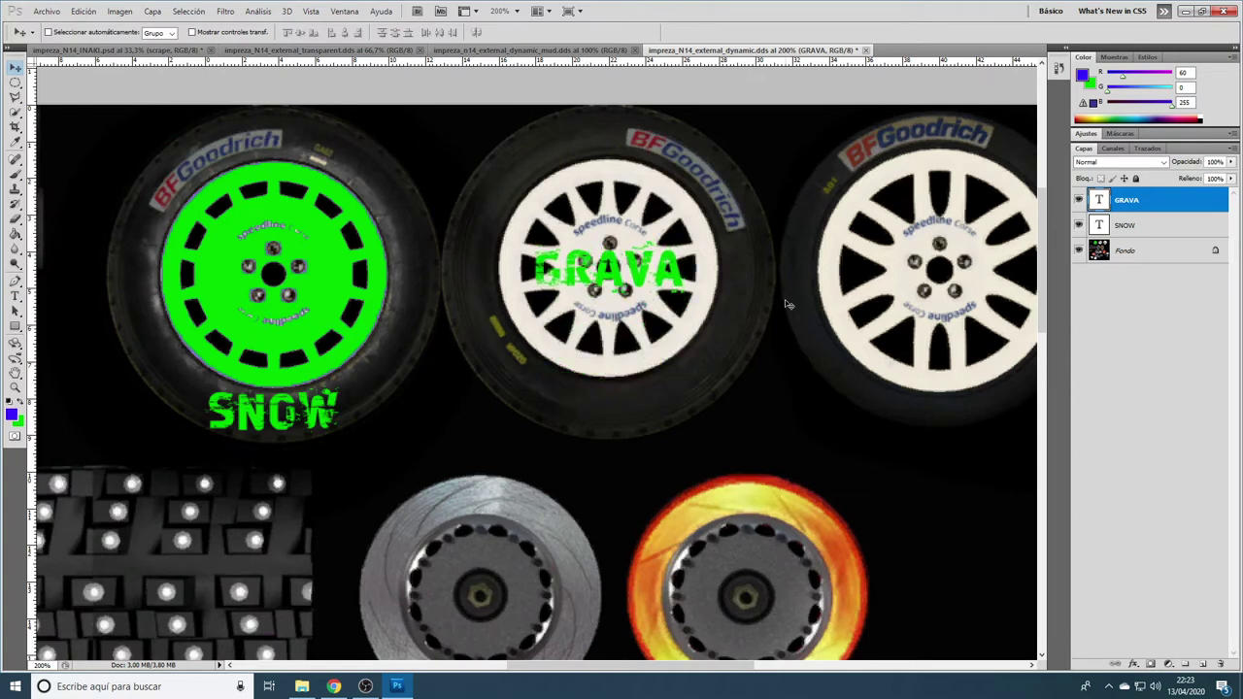
# - Add a green text reading "ASFALTO" on the third wheel and move it over the hub of its white rim
pyautogui.moveTo(732, 668); pyautogui.dragTo(779, 667)
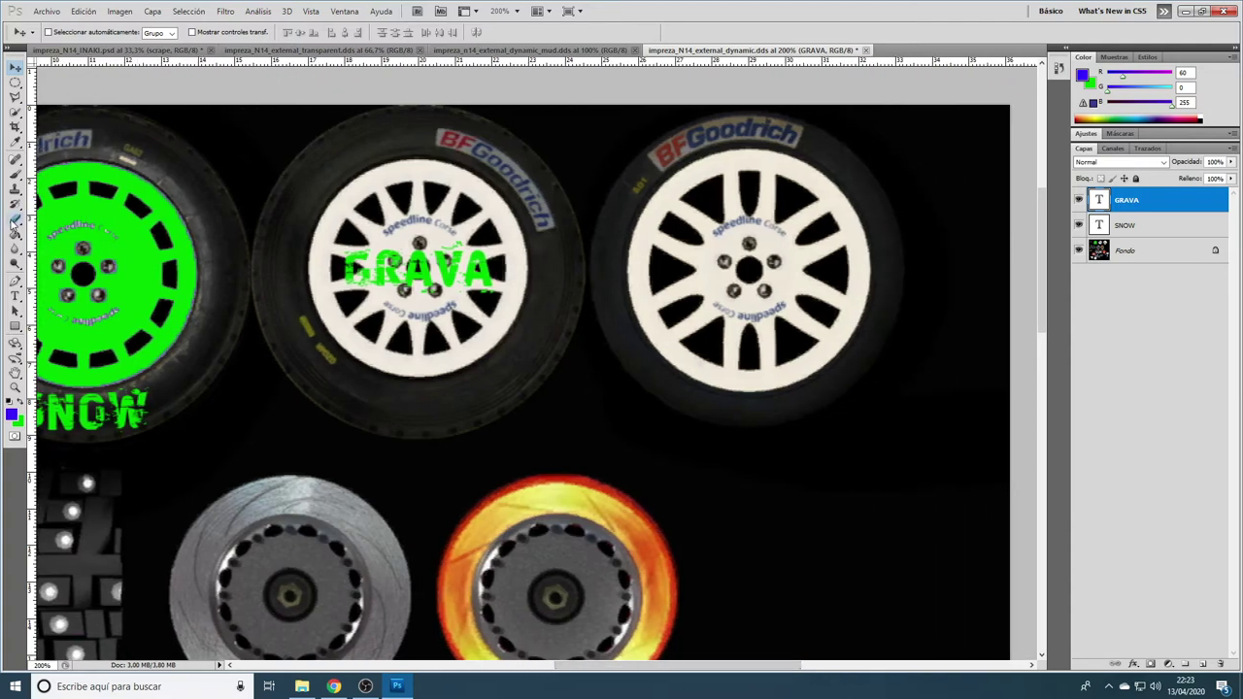
pyautogui.click(15, 295)
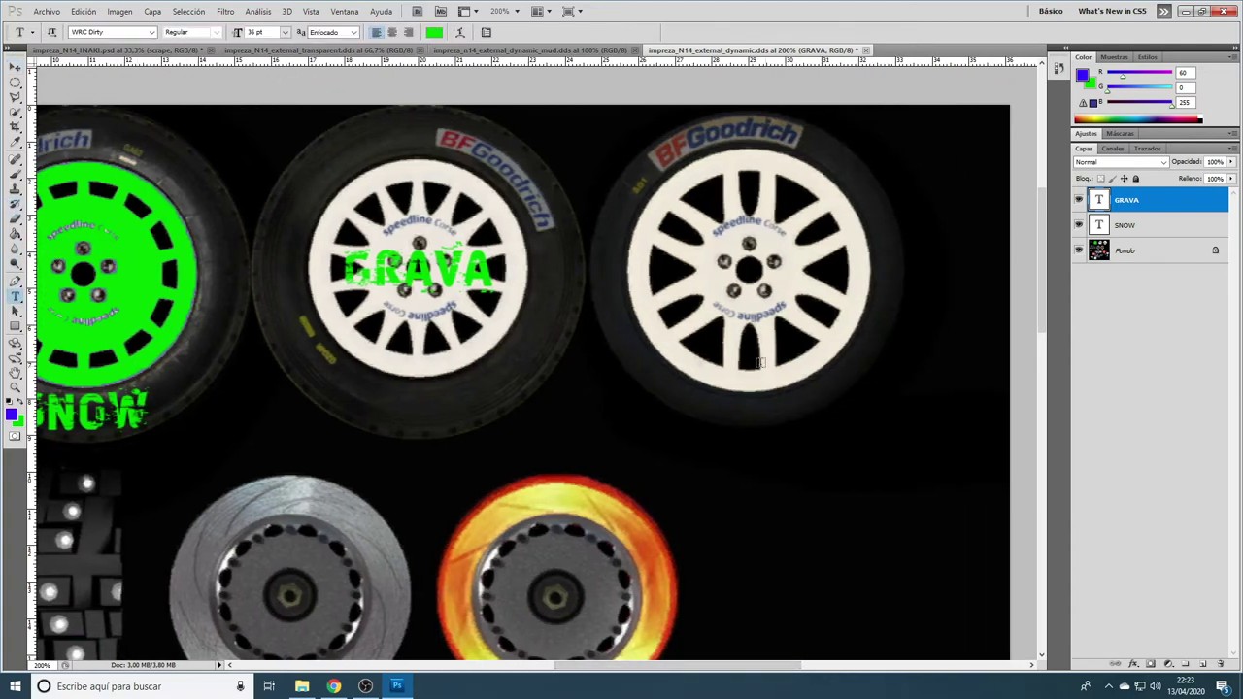
pyautogui.moveTo(685, 347); pyautogui.dragTo(972, 454)
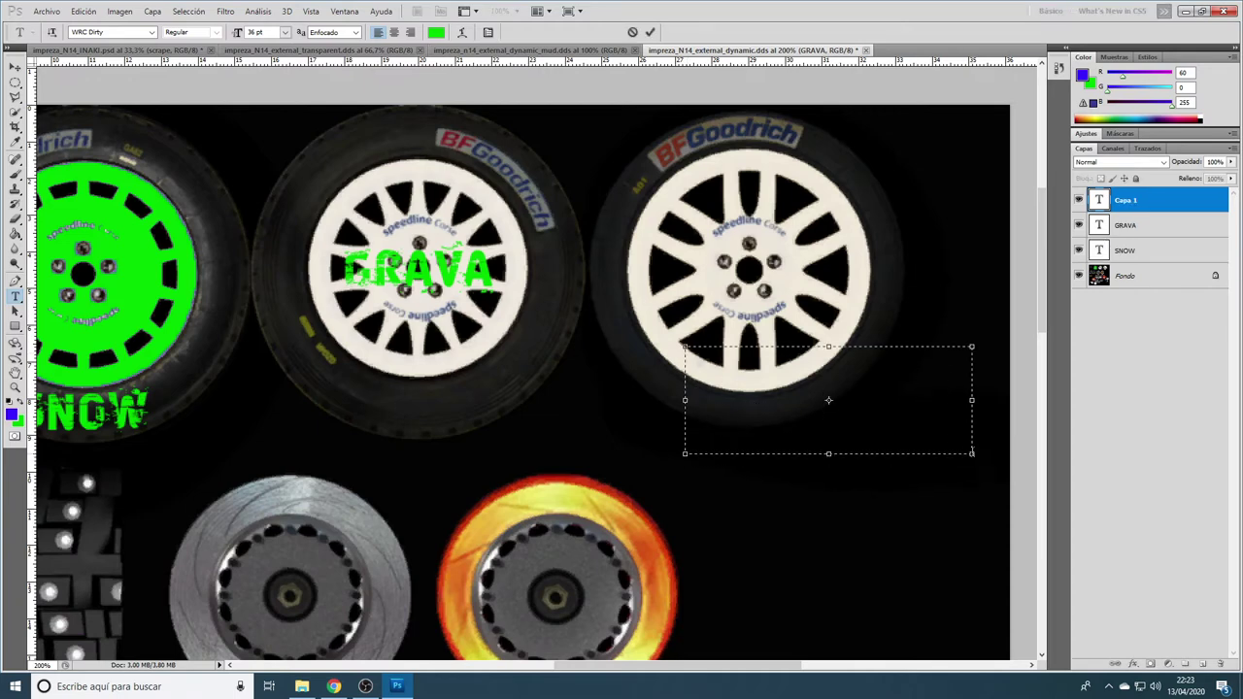
pyautogui.write('ASF')
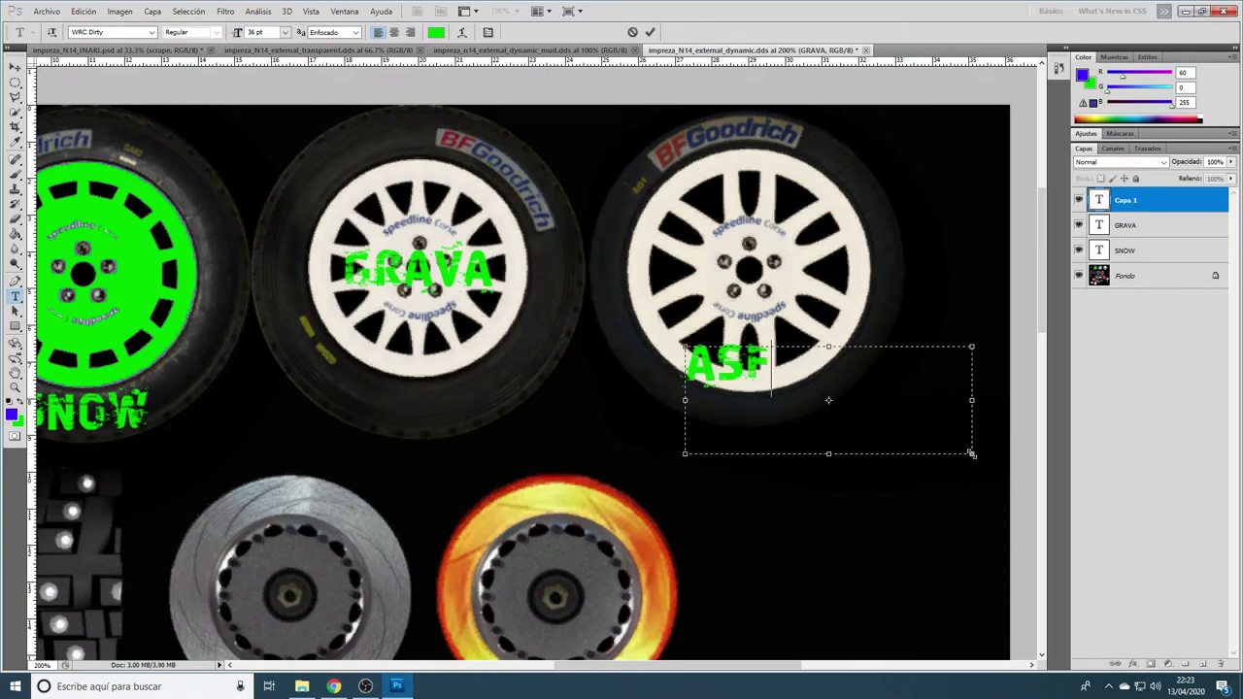
pyautogui.write('ALTO')
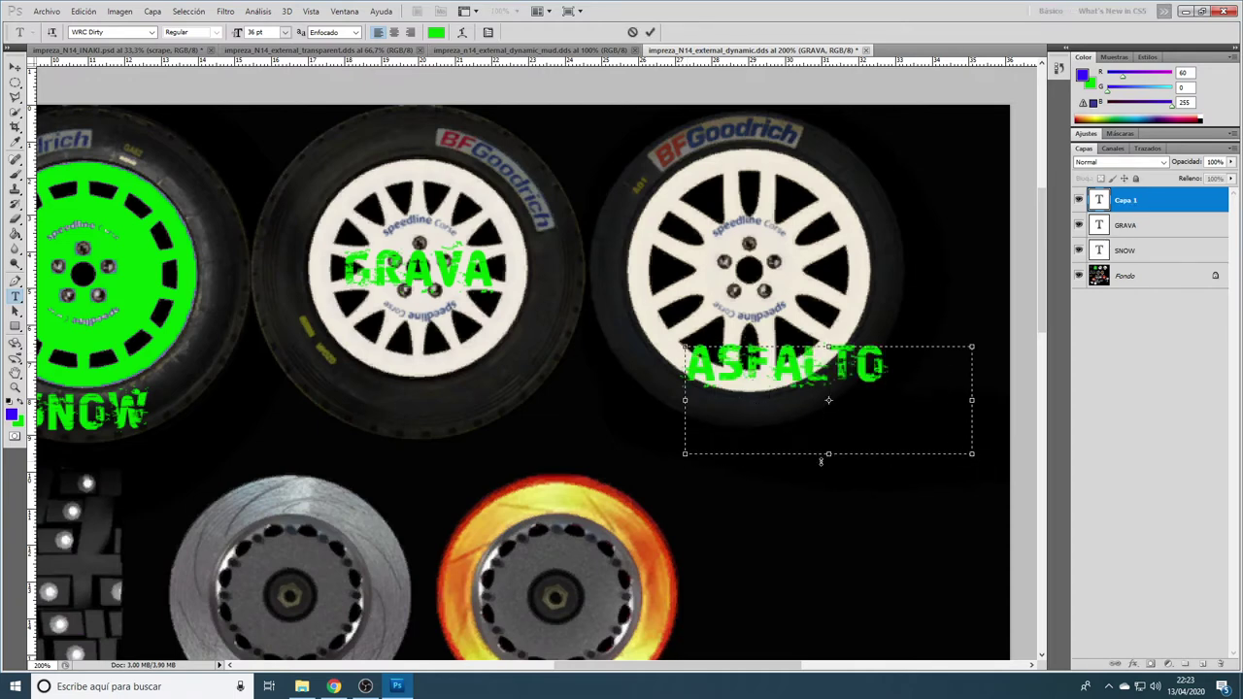
pyautogui.hotkey('ctrl', 'Return')
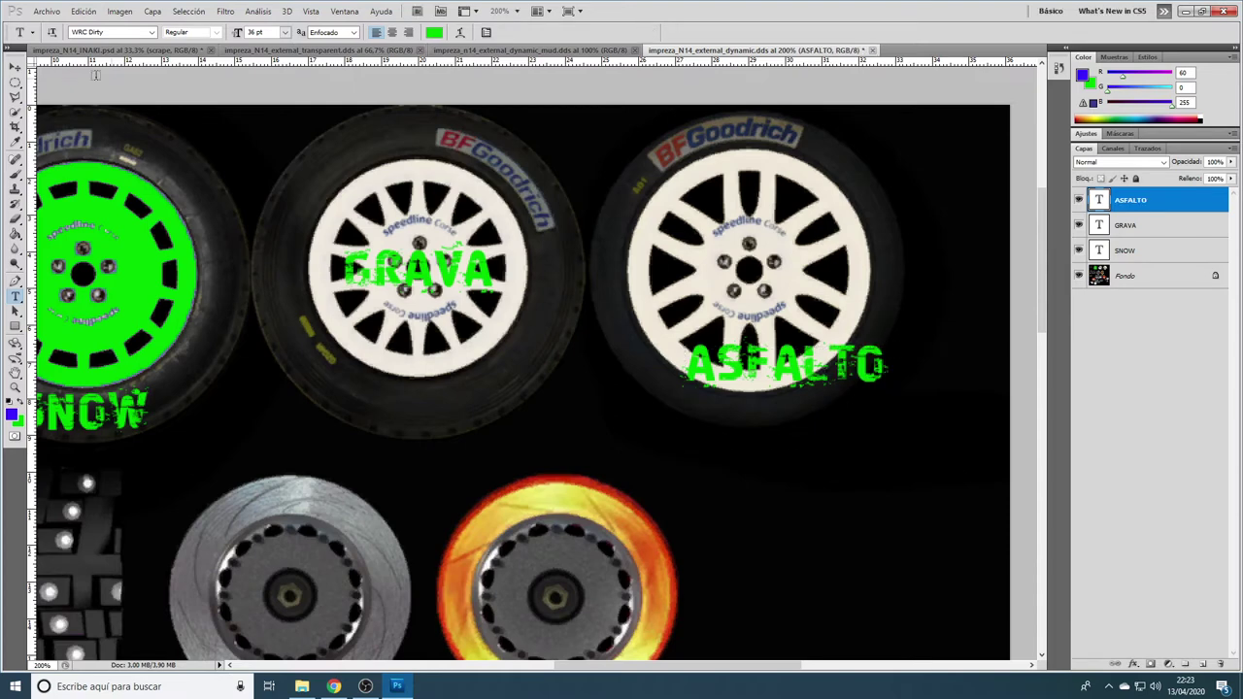
pyautogui.click(15, 68)
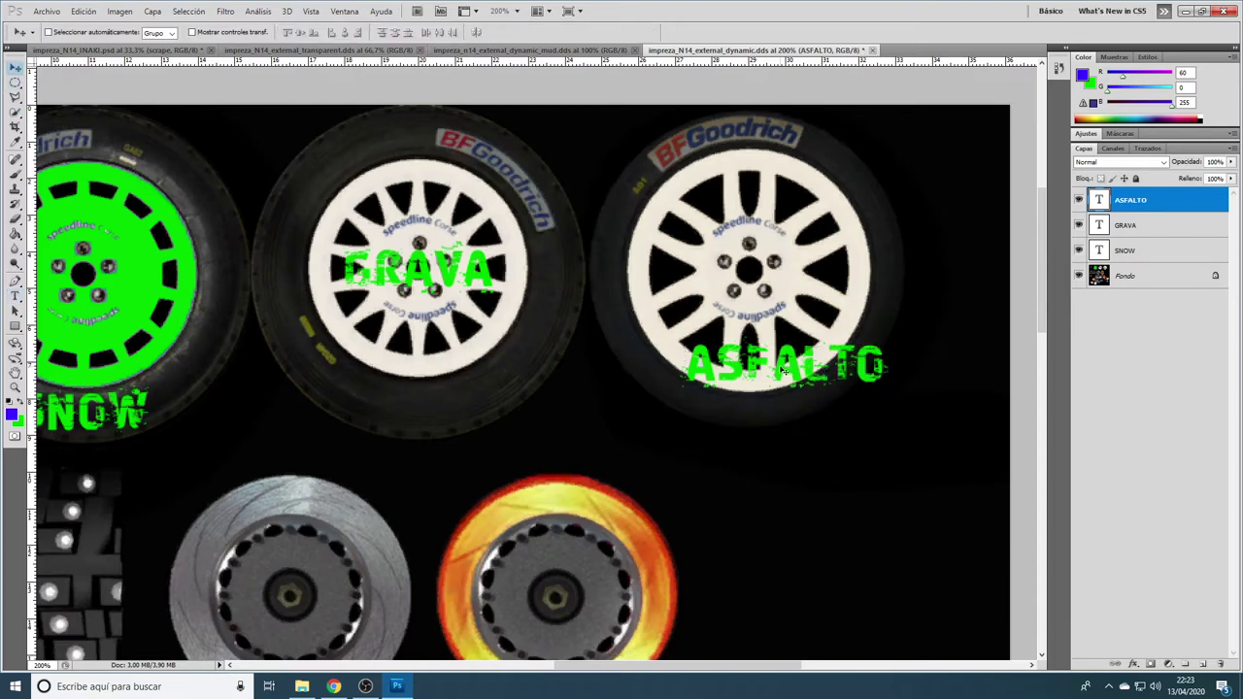
pyautogui.moveTo(783, 369); pyautogui.dragTo(744, 281)
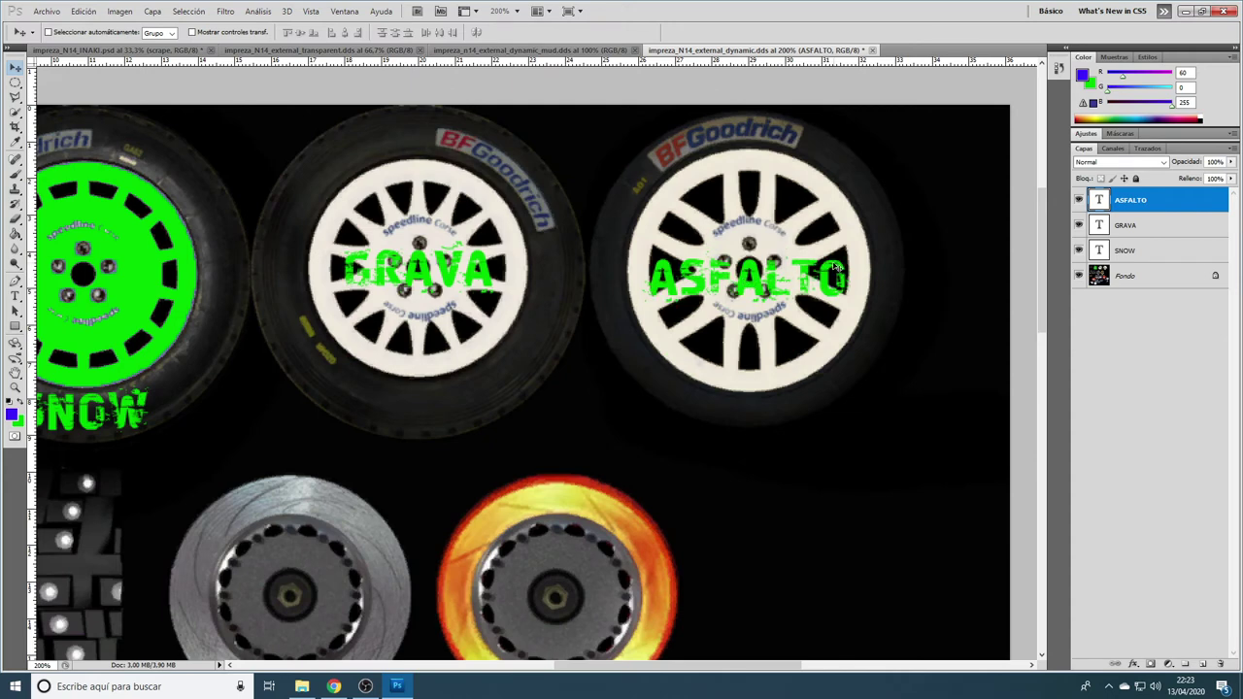
# - Rotate the ASFALTO text about 21.5° counterclockwise with Free Transform and shift it slightly up across the third wheel's hub
pyautogui.hotkey('ctrl', 't')
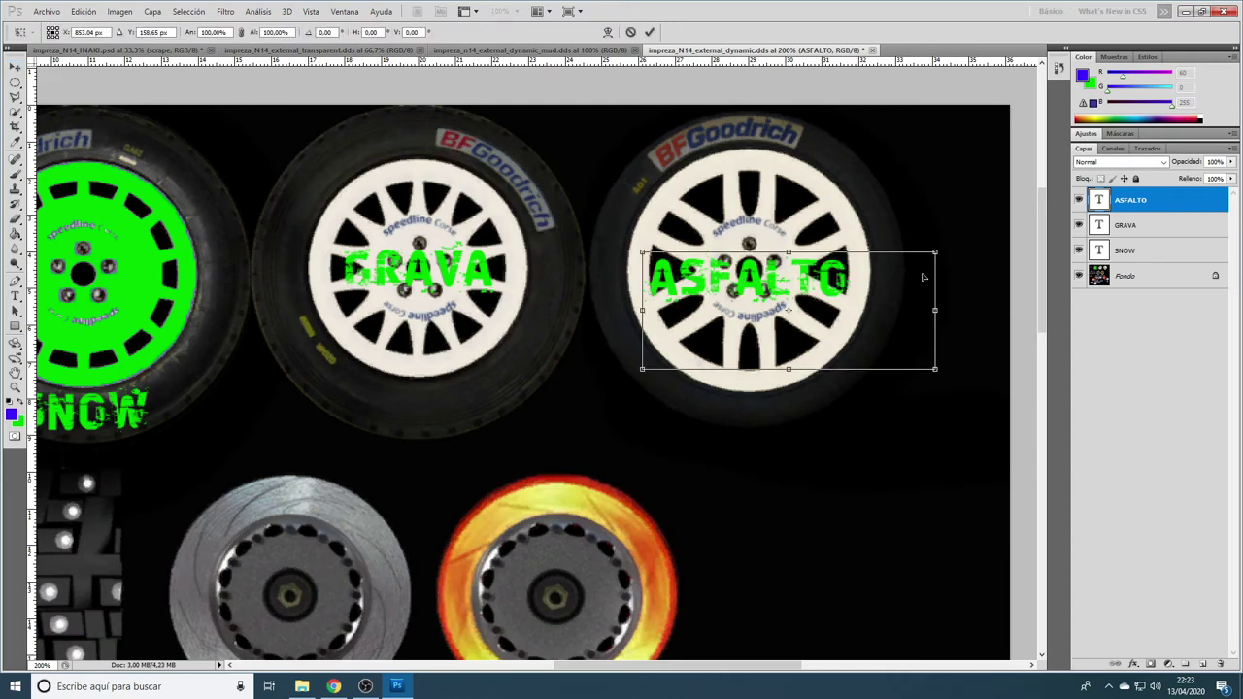
pyautogui.moveTo(923, 277); pyautogui.dragTo(946, 215)
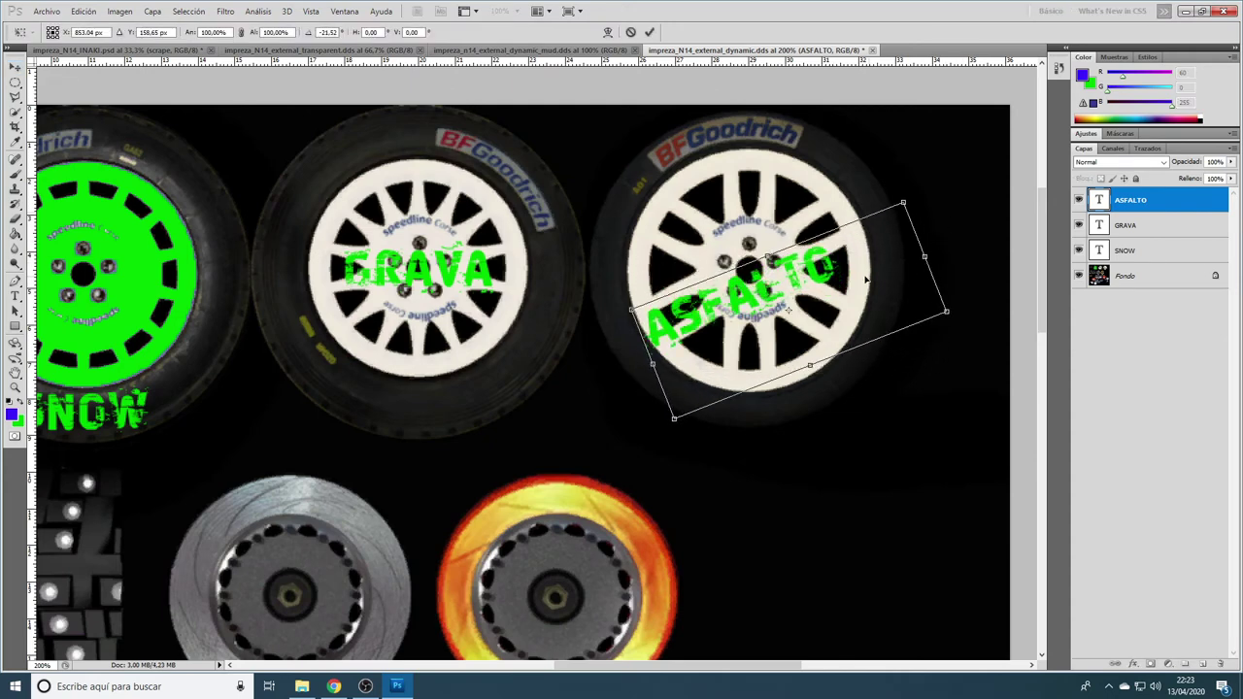
pyautogui.moveTo(816, 282); pyautogui.dragTo(810, 263)
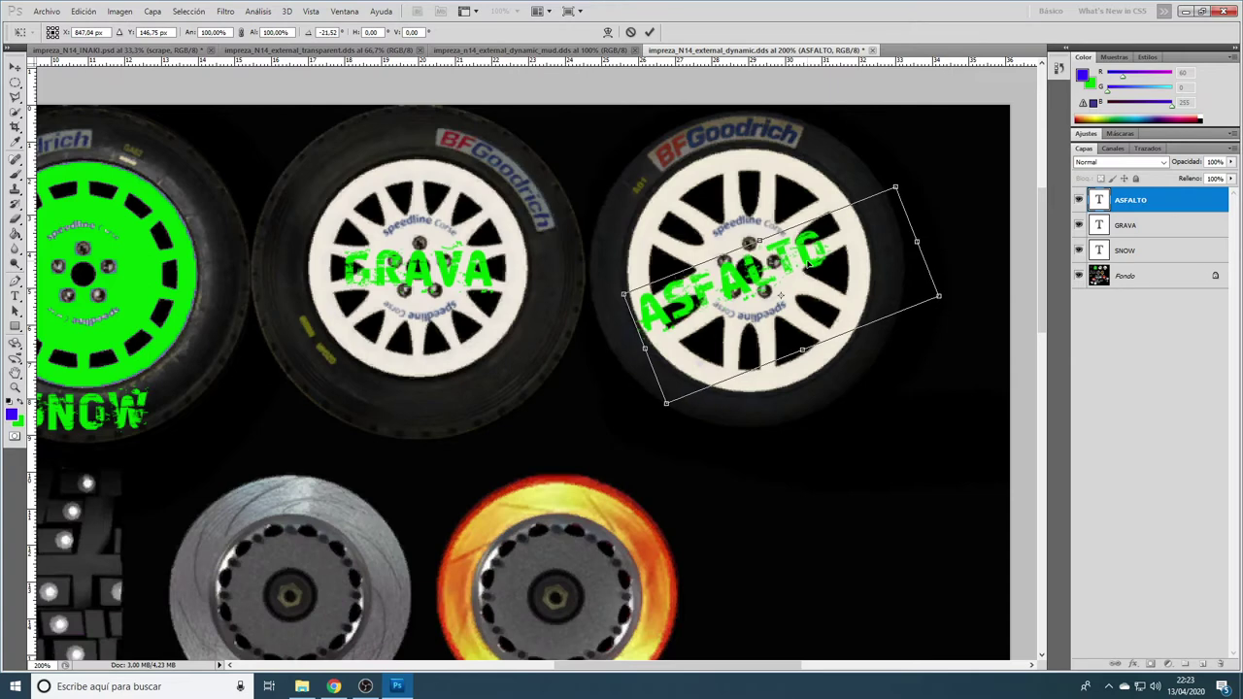
pyautogui.press('Return')
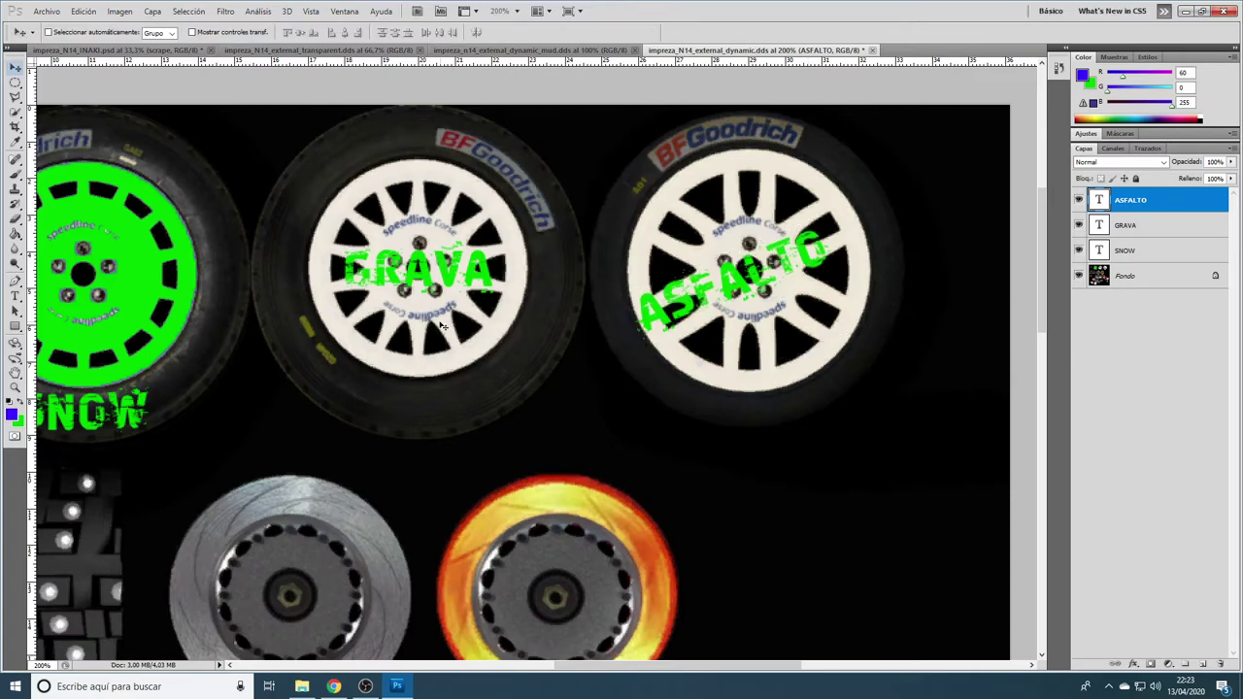
# - Move the ASFALTO text down to the lower part of the third rim and the GRAVA text below the second wheel's rim
pyautogui.moveTo(421, 268); pyautogui.dragTo(454, 334)
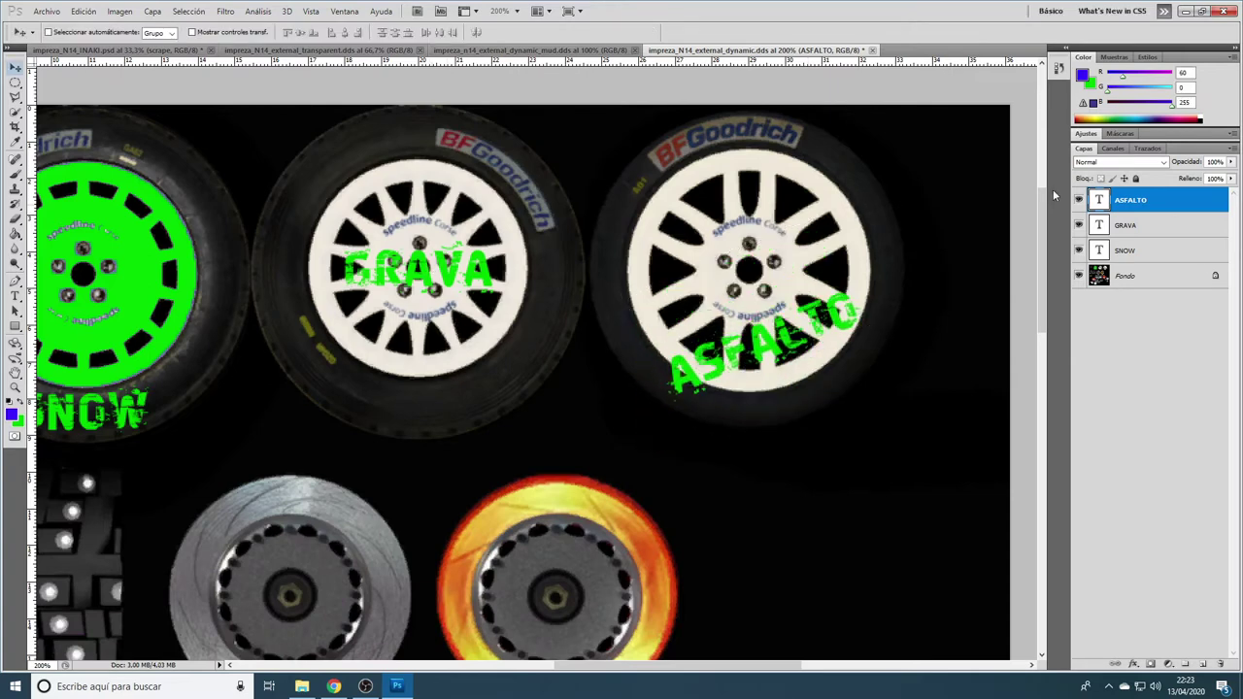
pyautogui.click(1209, 225)
pyautogui.moveTo(460, 277); pyautogui.dragTo(453, 402)
# - Try to select the second wheel's white rim on the Fondo layer with the Quick Selection tool
pyautogui.moveTo(622, 670); pyautogui.dragTo(563, 670)
pyautogui.click(15, 113)
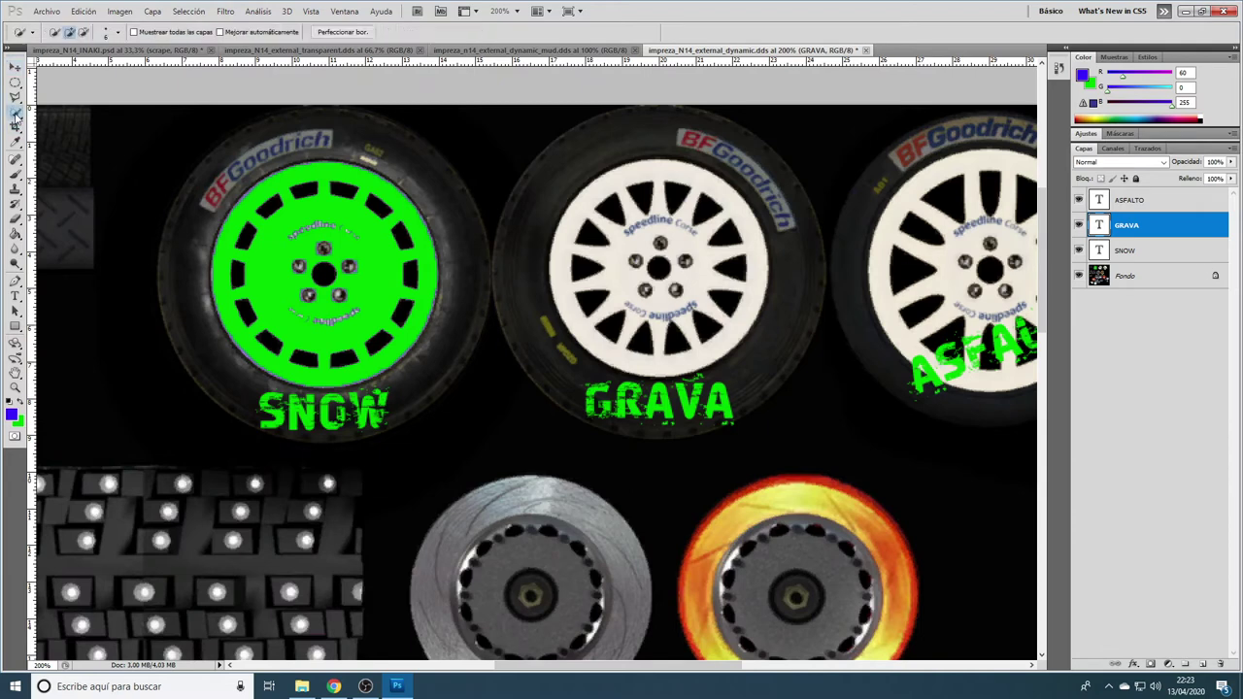
pyautogui.click(627, 261)
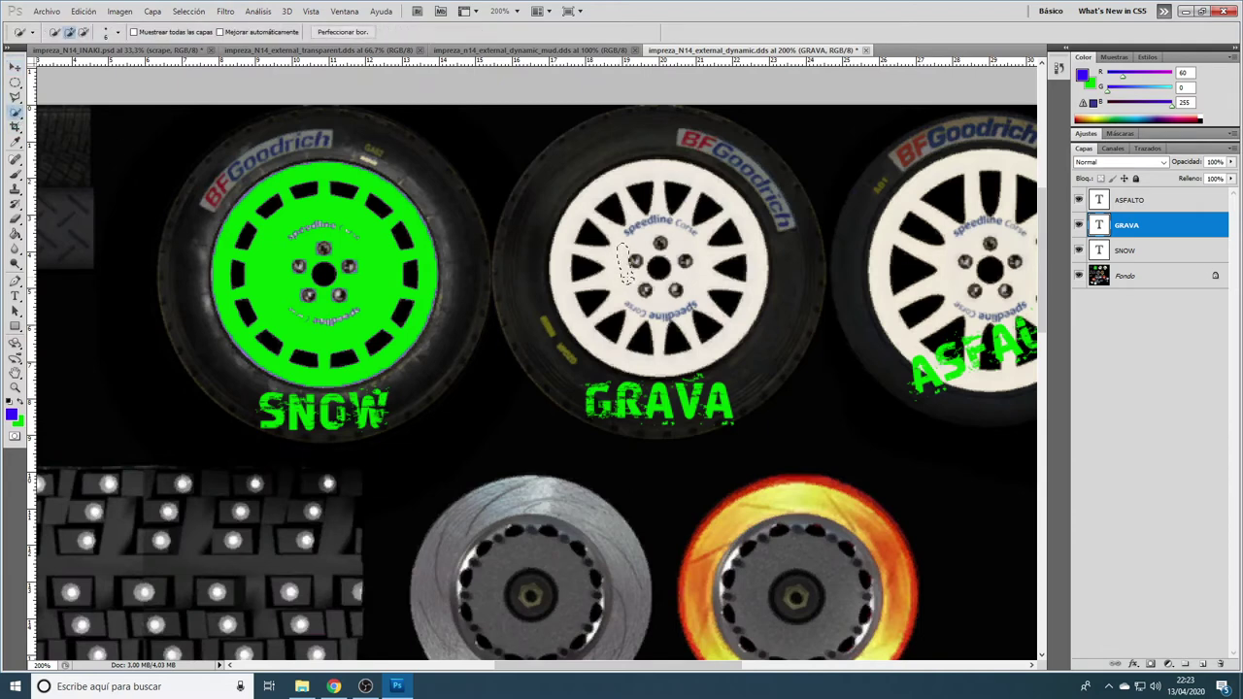
pyautogui.click(1190, 277)
pyautogui.moveTo(646, 243)
pyautogui.mouseDown()
pyautogui.moveTo(631, 291)
pyautogui.moveTo(607, 267)
pyautogui.mouseUp()
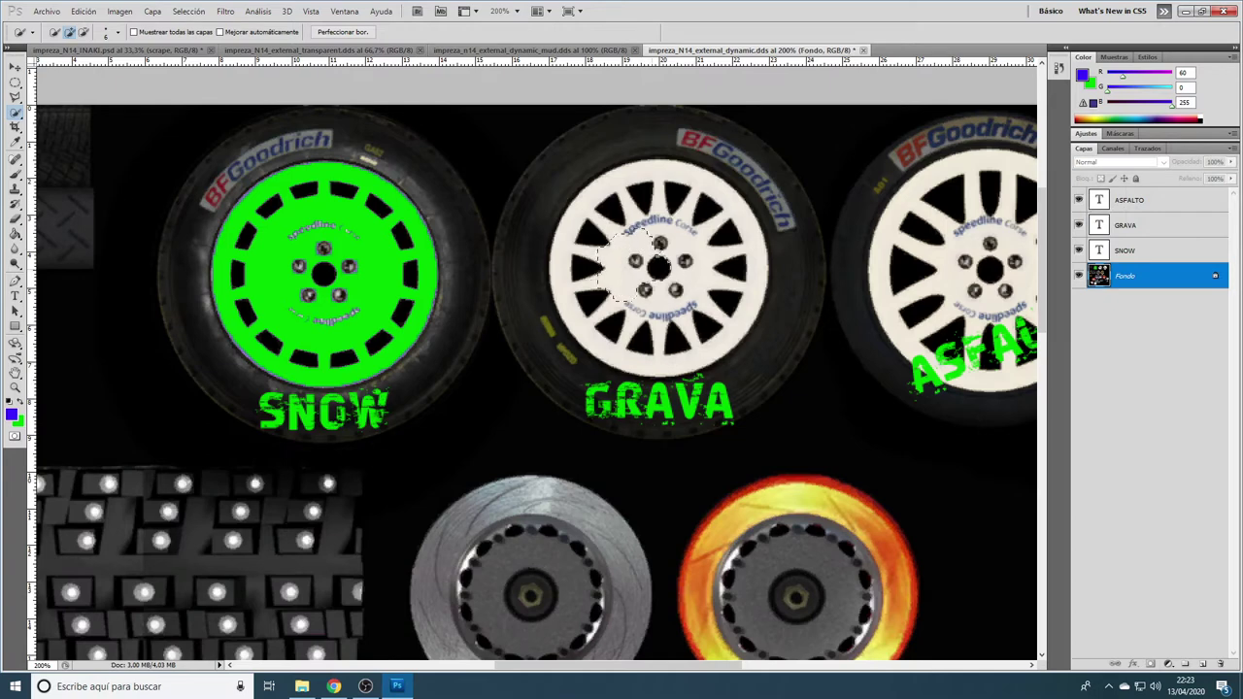
pyautogui.click(606, 185)
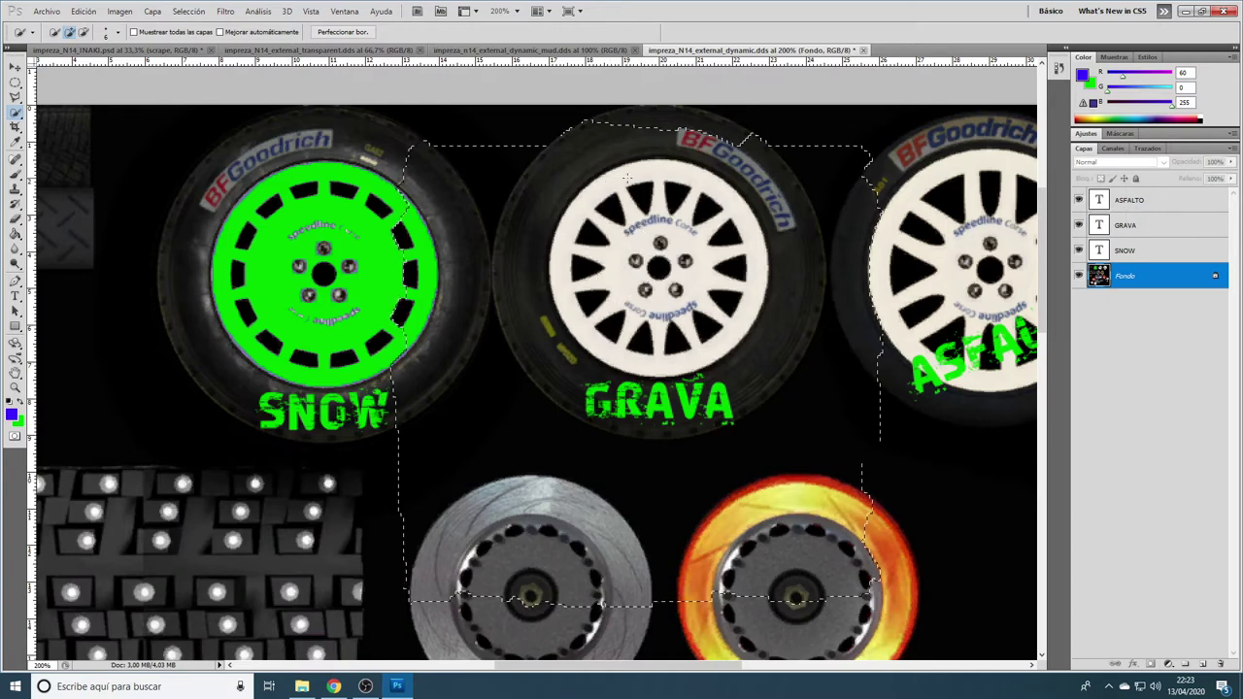
# - Clear the oversized selection around the wheels, undo the last change, and deselect the rims
pyautogui.rightClick(1144, 281)
pyautogui.press('Escape')
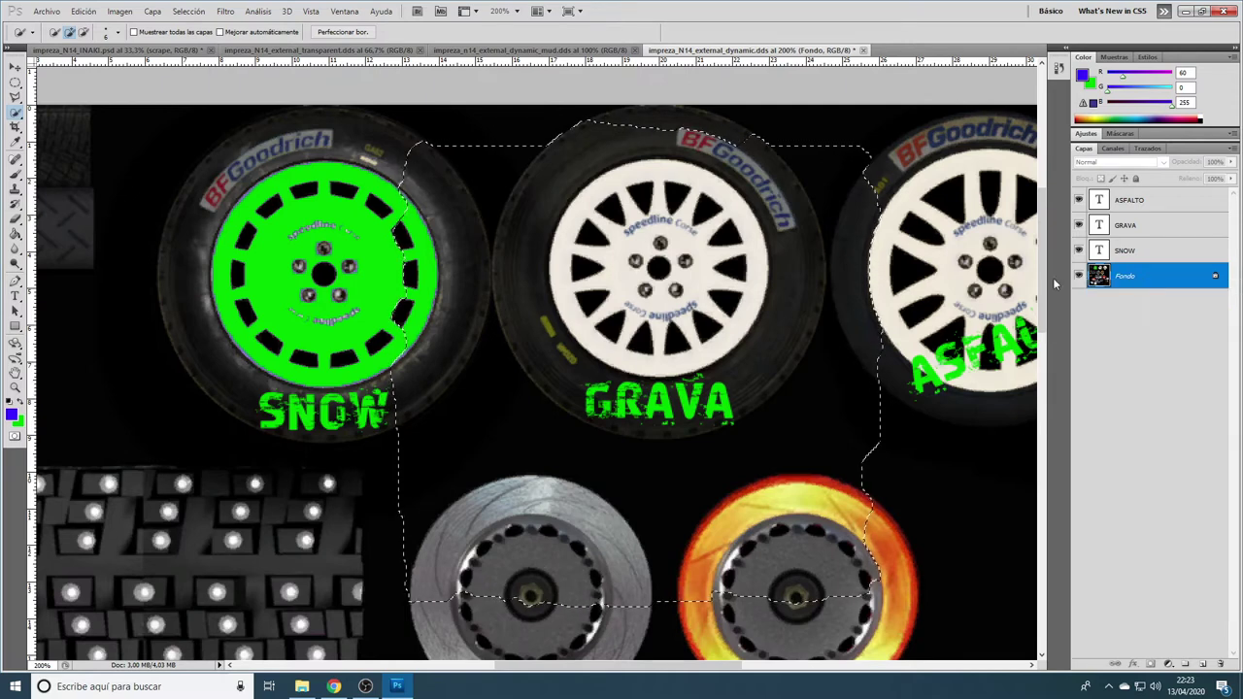
pyautogui.rightClick(659, 235)
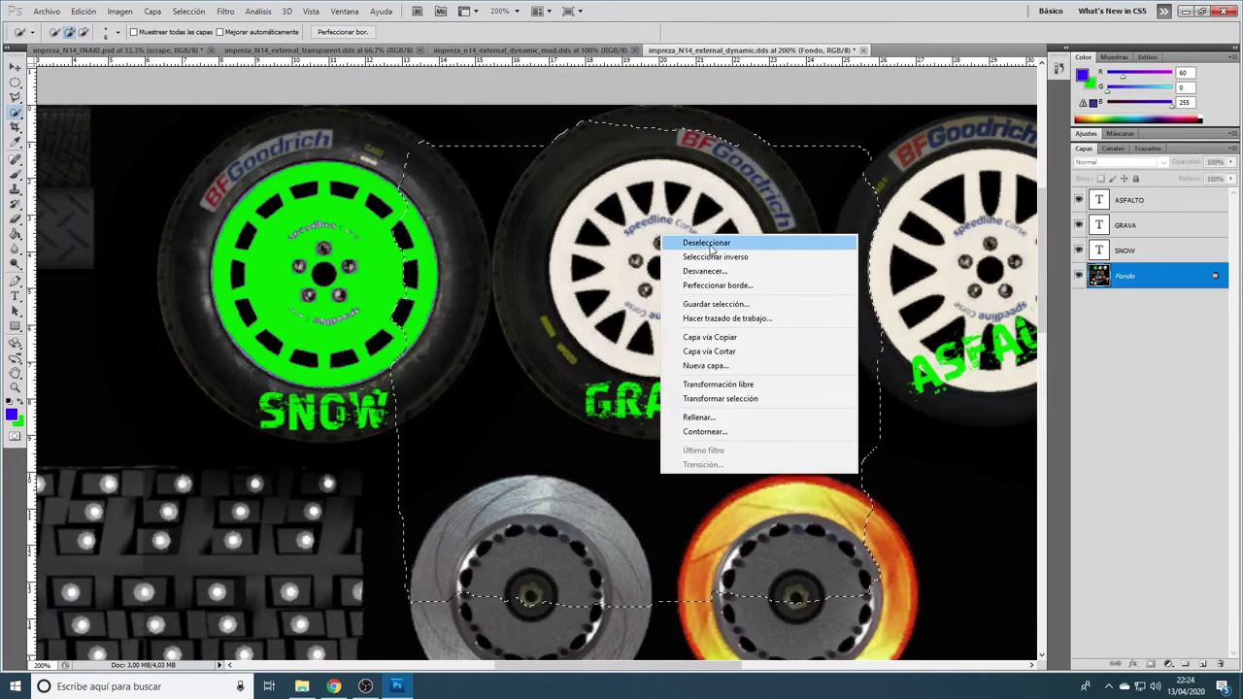
pyautogui.click(692, 244)
pyautogui.hotkey('ctrl', 'z')
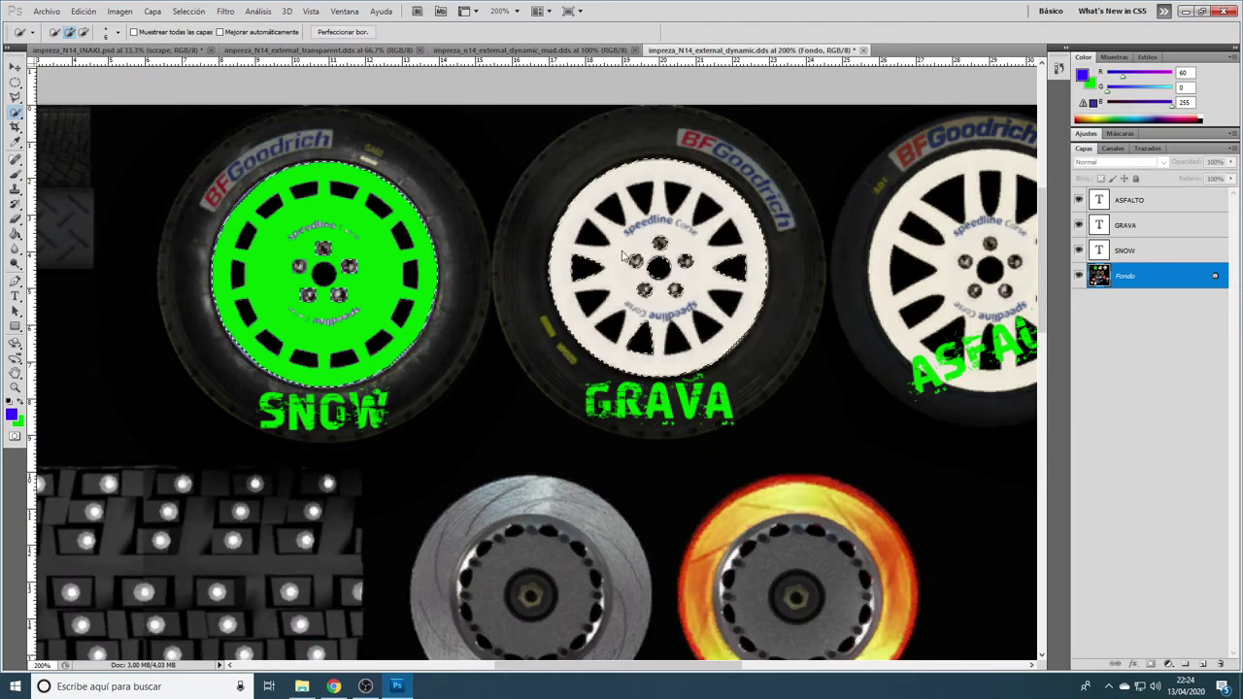
pyautogui.rightClick(372, 244)
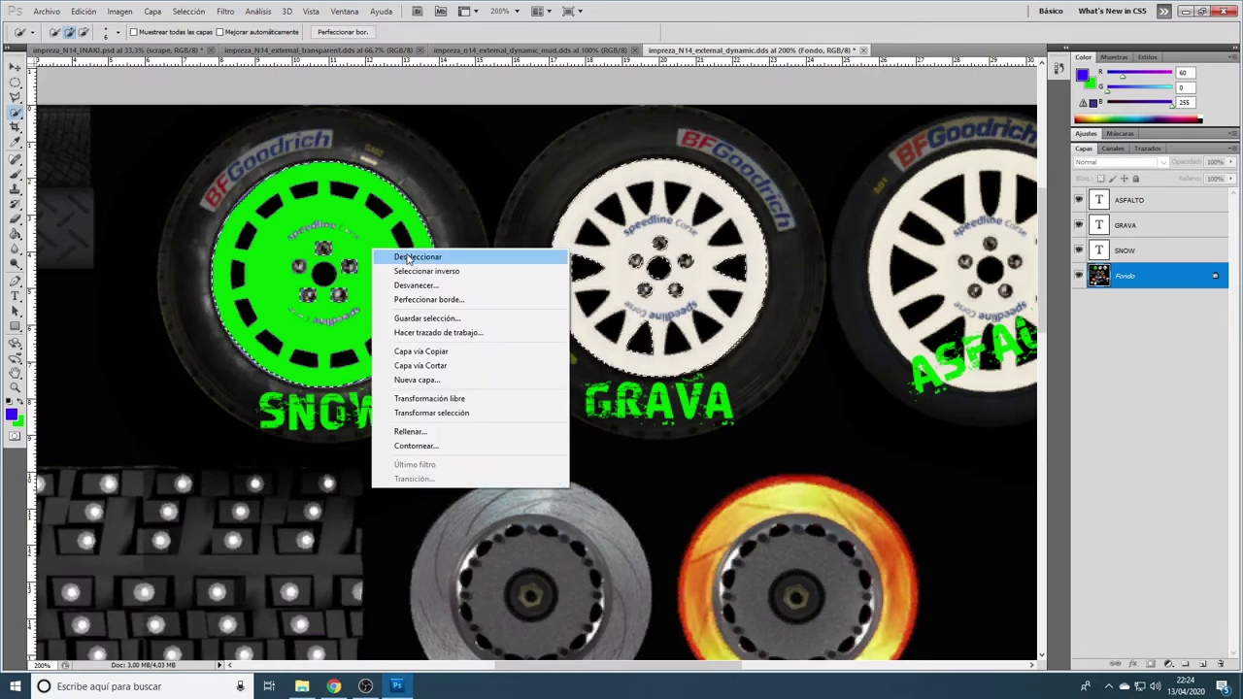
pyautogui.click(405, 255)
# - Select the second wheel's white rim with the Quick Selection tool and deselect it again
pyautogui.click(627, 246)
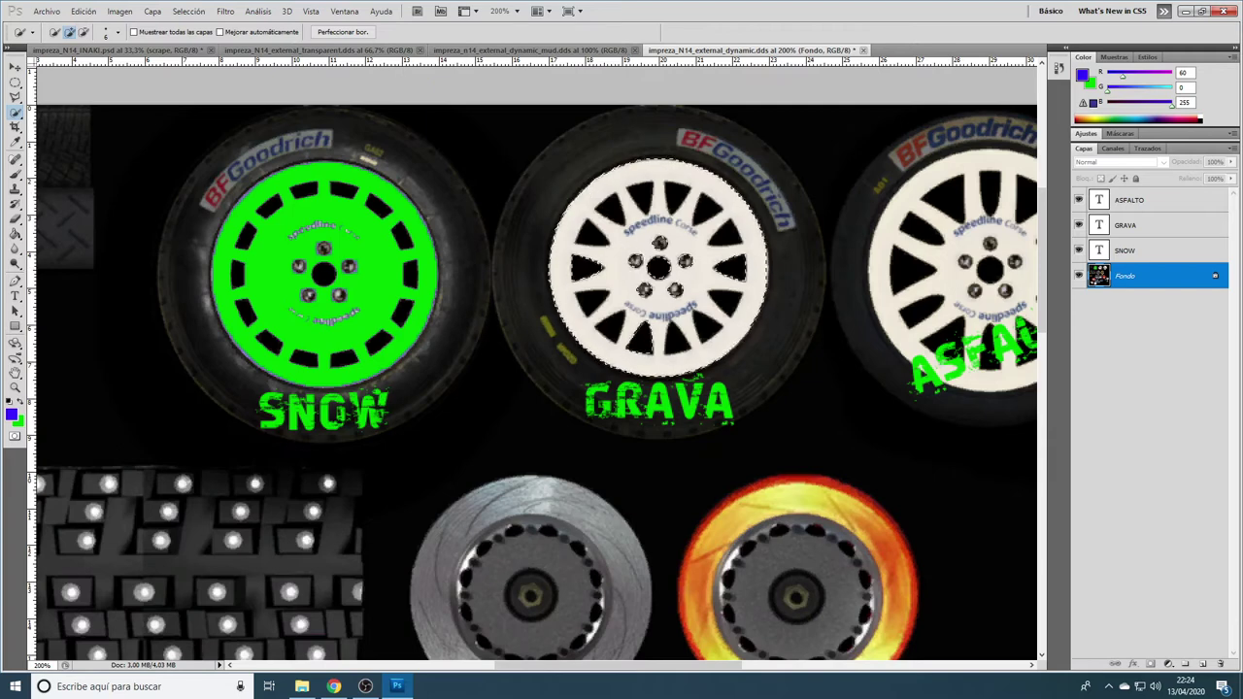
pyautogui.rightClick(620, 251)
pyautogui.click(622, 263)
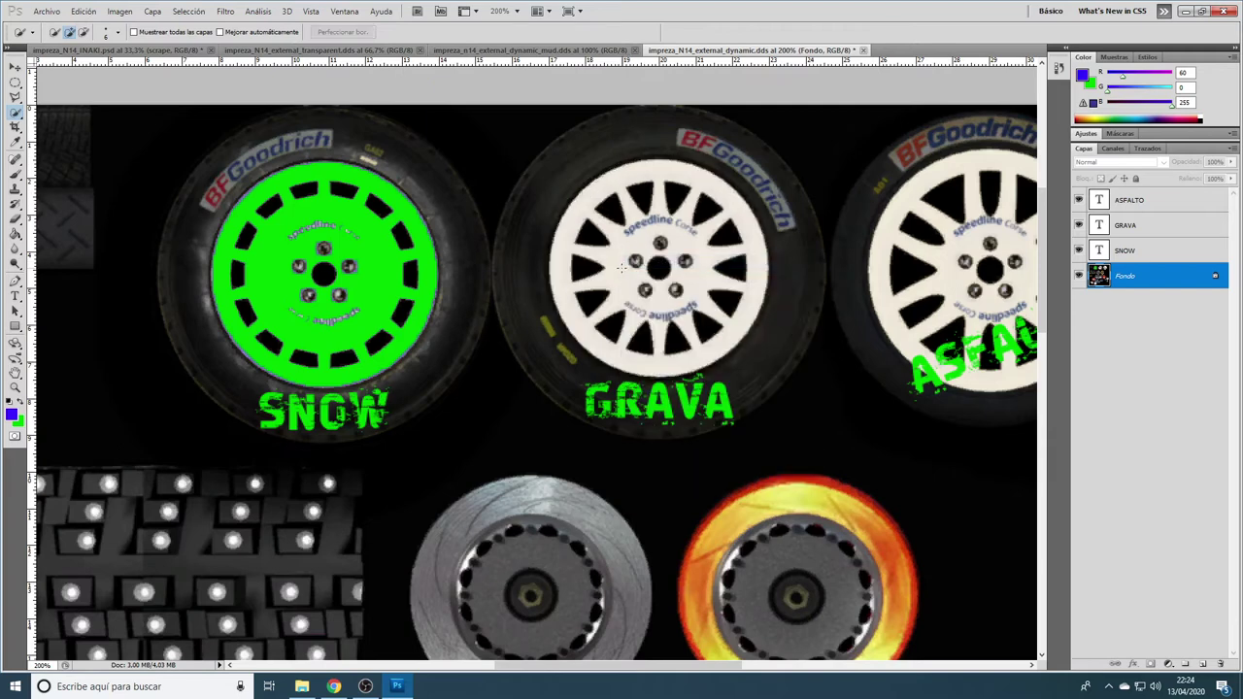
# - Select the second wheel's white rim with Quick Selection, fill it with blue using the Paint Bucket, and deselect it
pyautogui.click(697, 274)
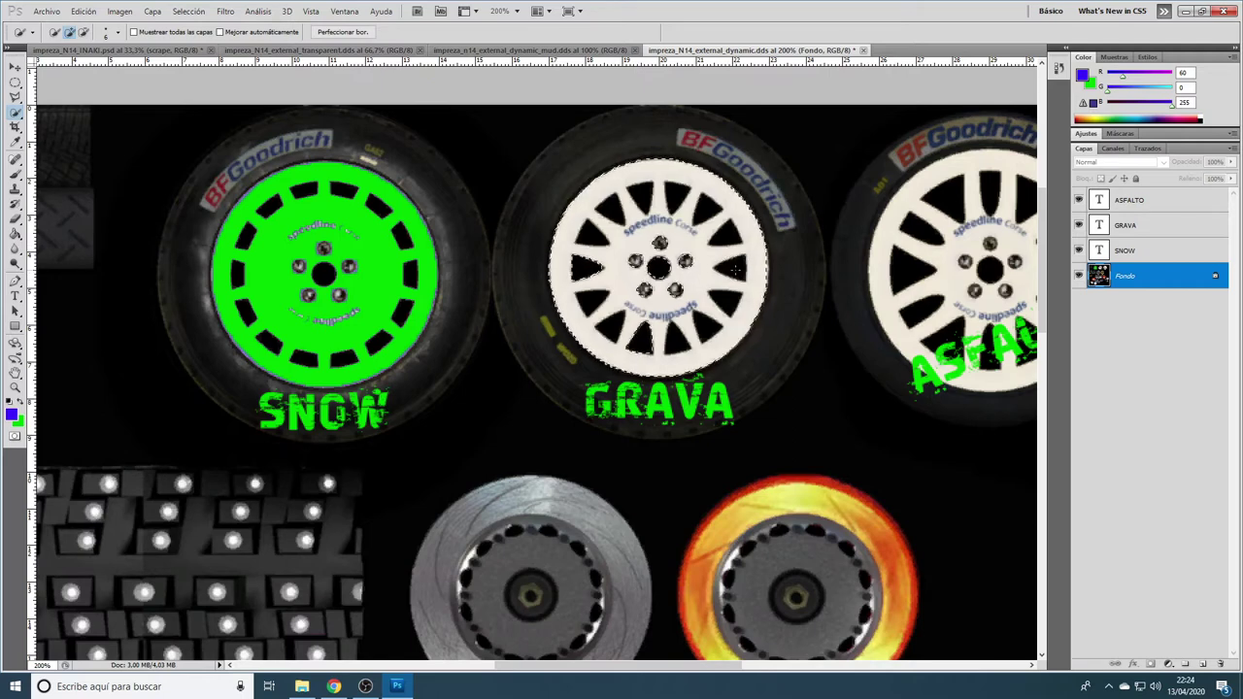
pyautogui.click(15, 235)
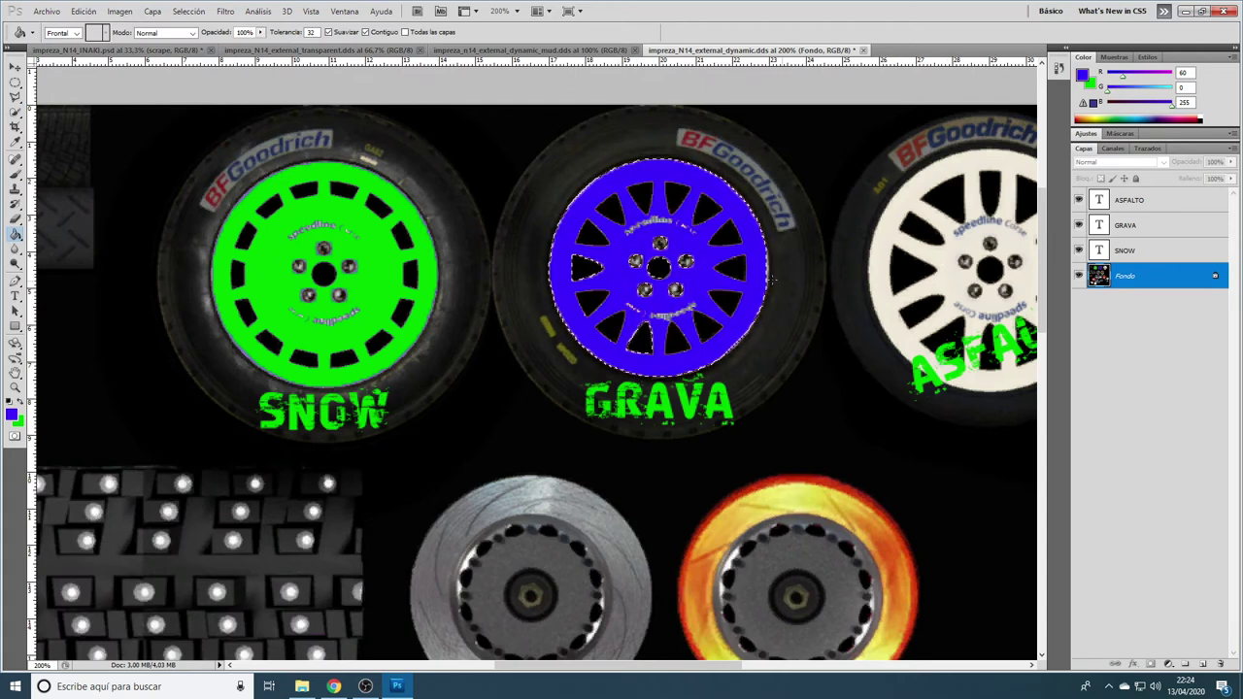
pyautogui.rightClick(712, 237)
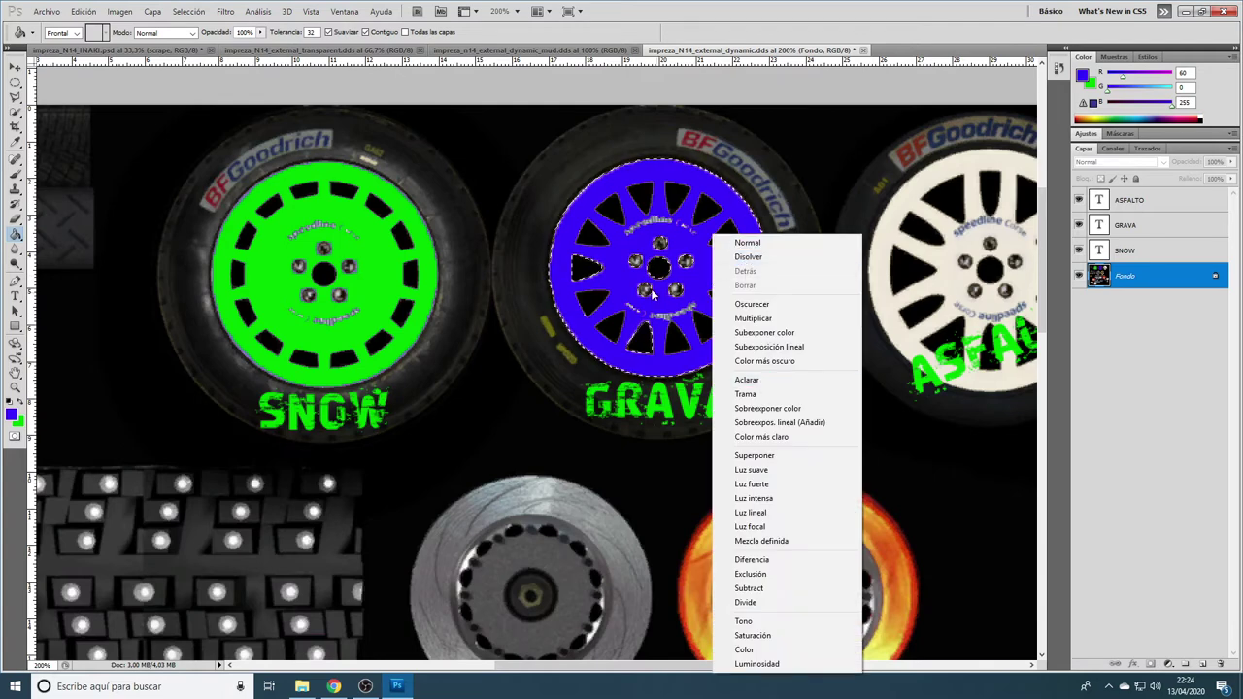
pyautogui.click(16, 113)
pyautogui.click(16, 113)
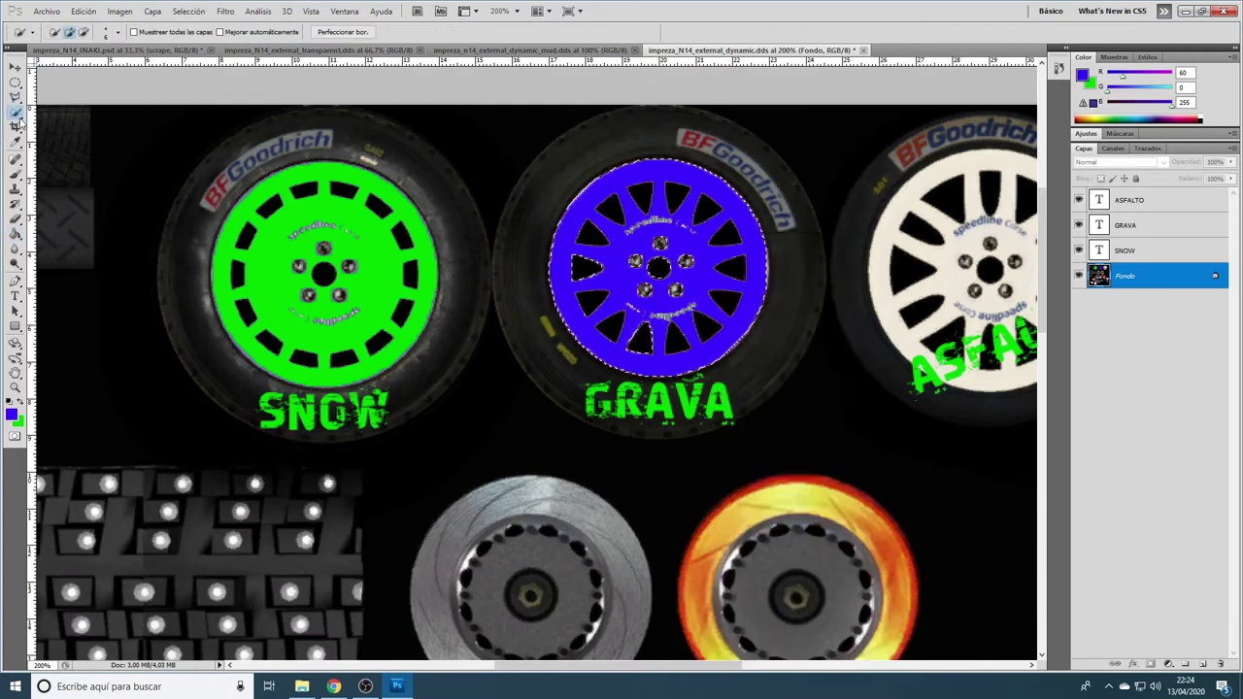
pyautogui.rightClick(586, 236)
pyautogui.click(622, 244)
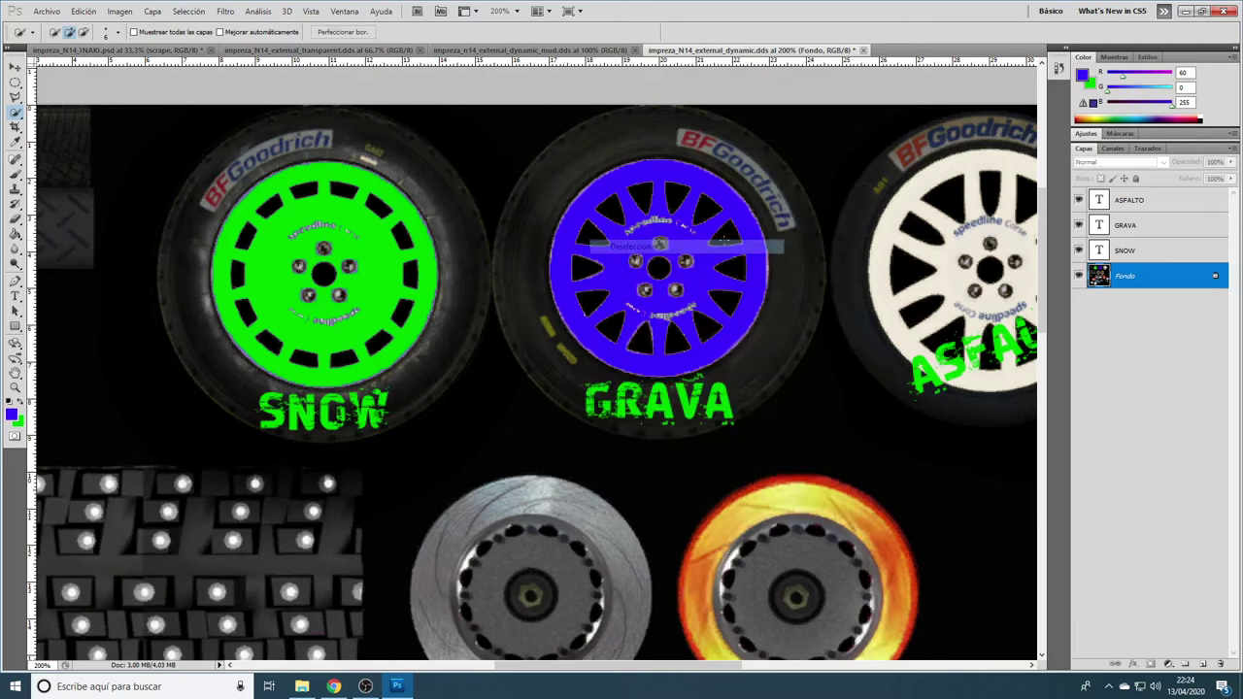
# - Select the third wheel's white rim with Quick Selection and set the background colour to orange (eb9b09)
pyautogui.click(963, 262)
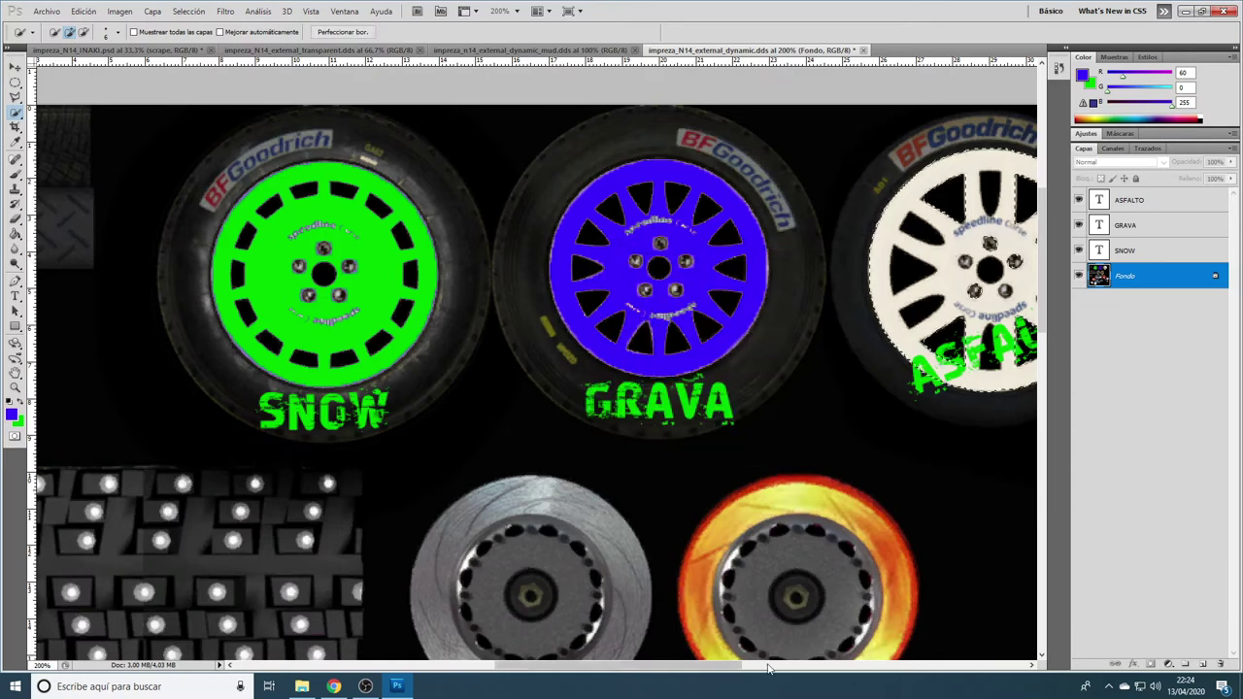
pyautogui.moveTo(741, 667); pyautogui.dragTo(797, 670)
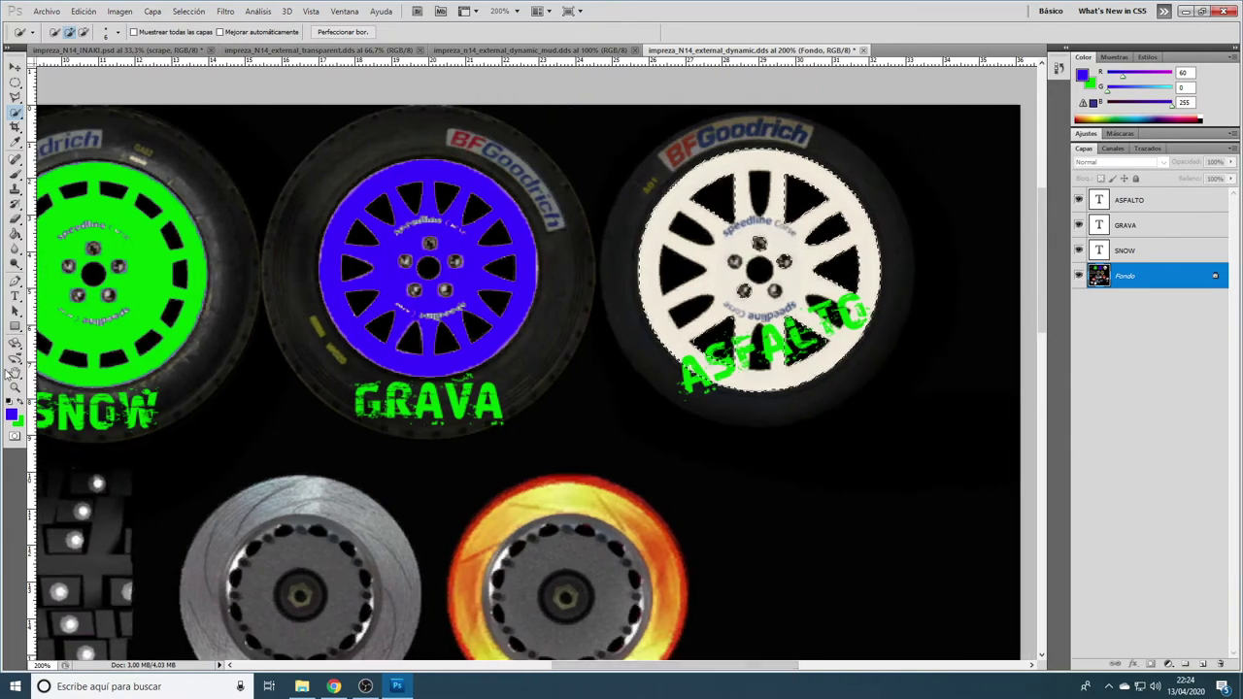
pyautogui.click(21, 404)
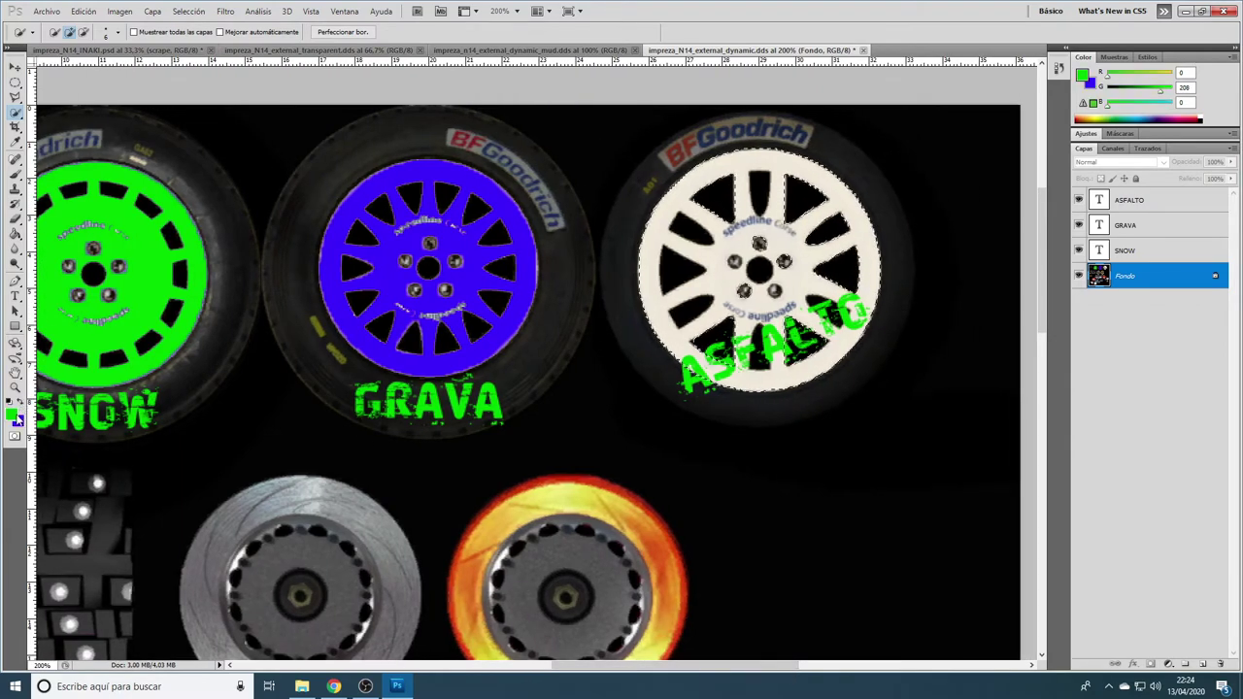
pyautogui.click(17, 421)
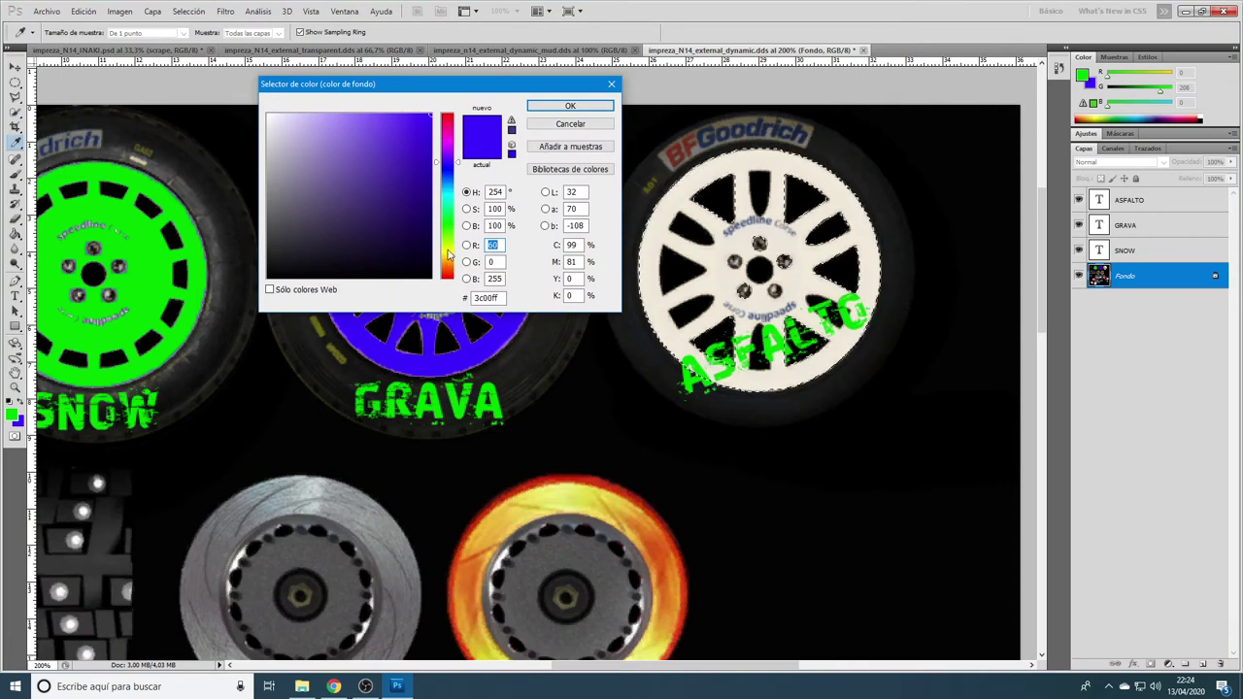
pyautogui.click(709, 206)
pyautogui.click(707, 207)
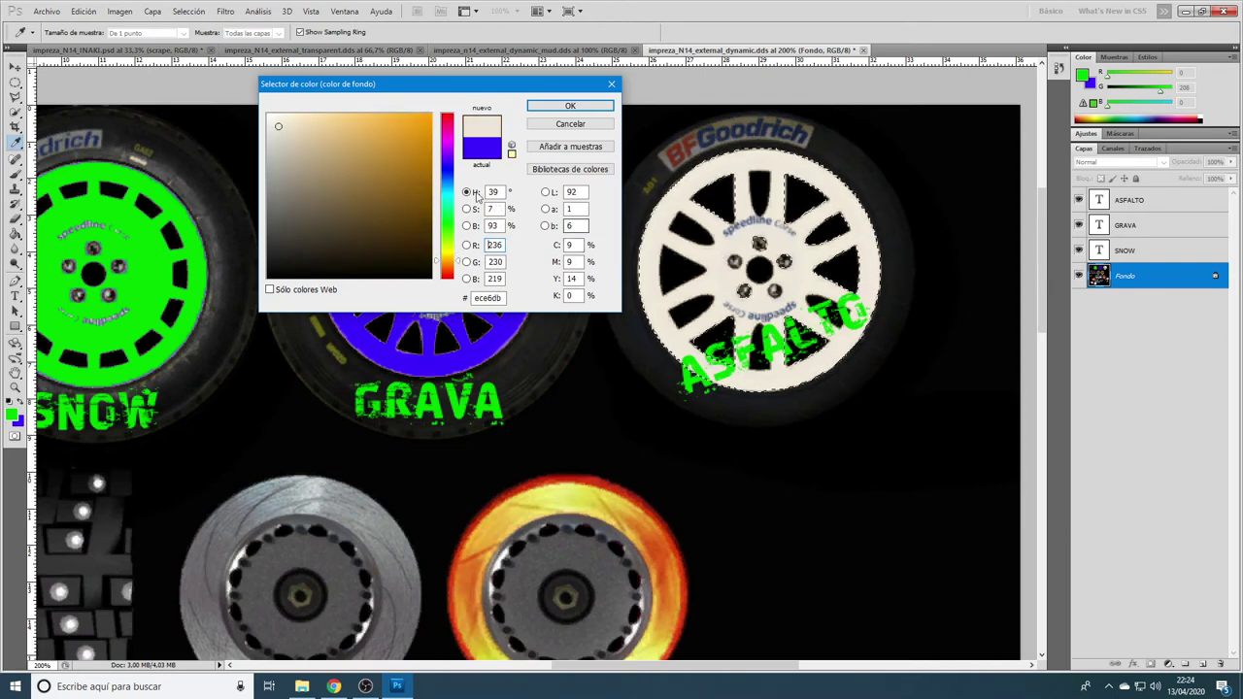
pyautogui.click(425, 126)
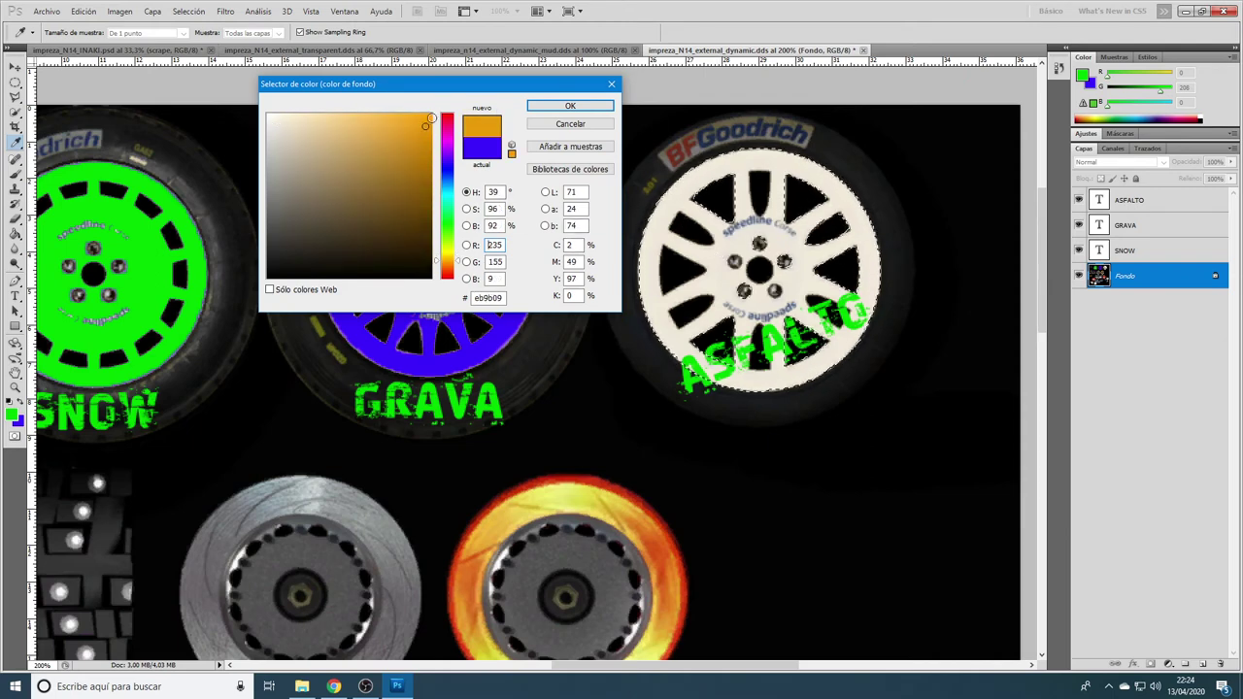
pyautogui.click(530, 107)
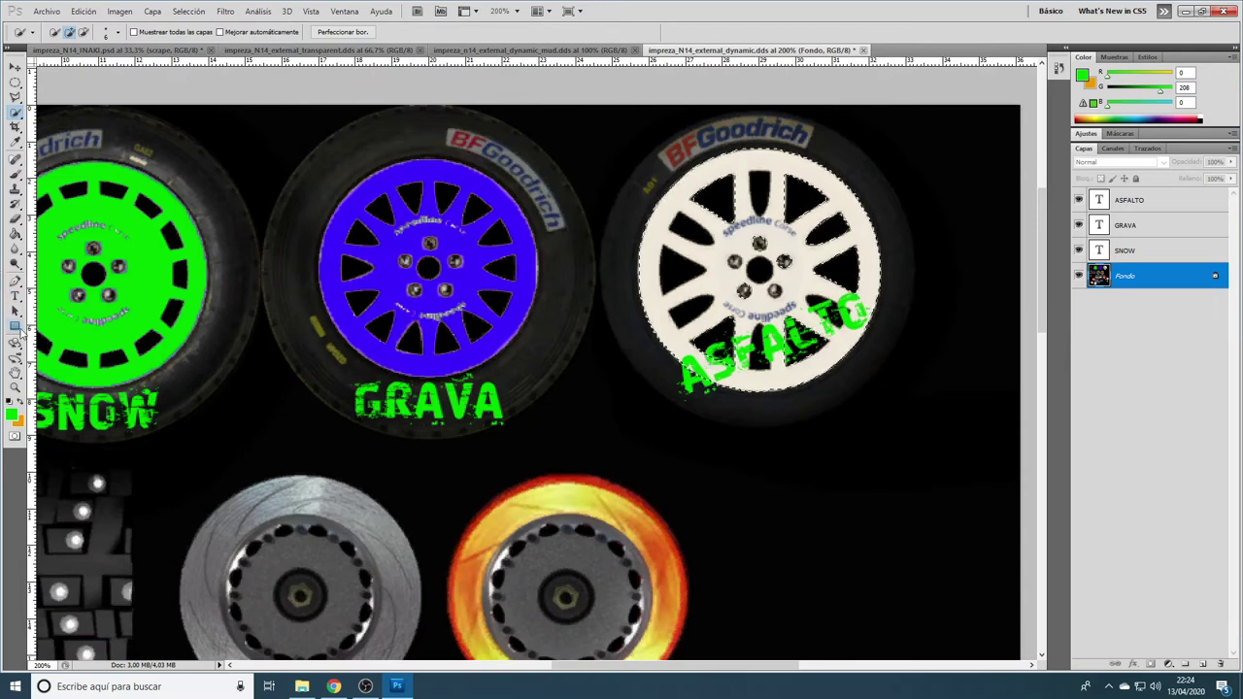
# - Fill the third wheel's rim with green using the Paint Bucket, and refill it and one spoke opening with orange
pyautogui.click(17, 235)
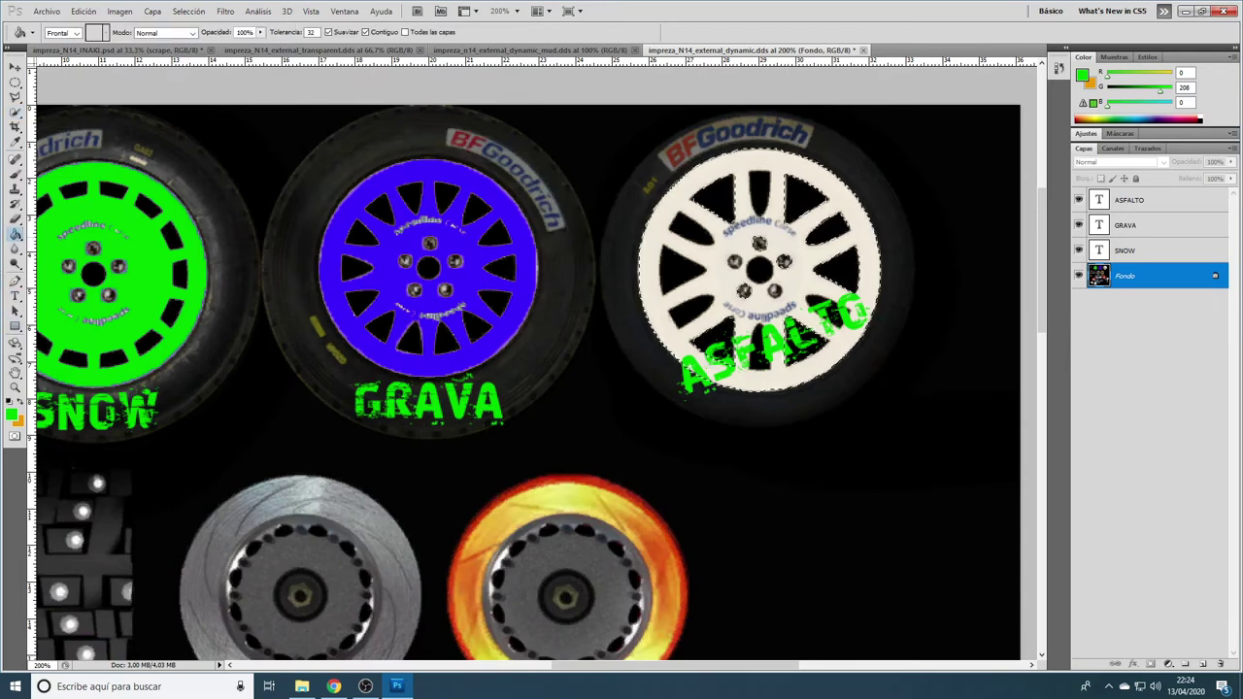
pyautogui.click(716, 260)
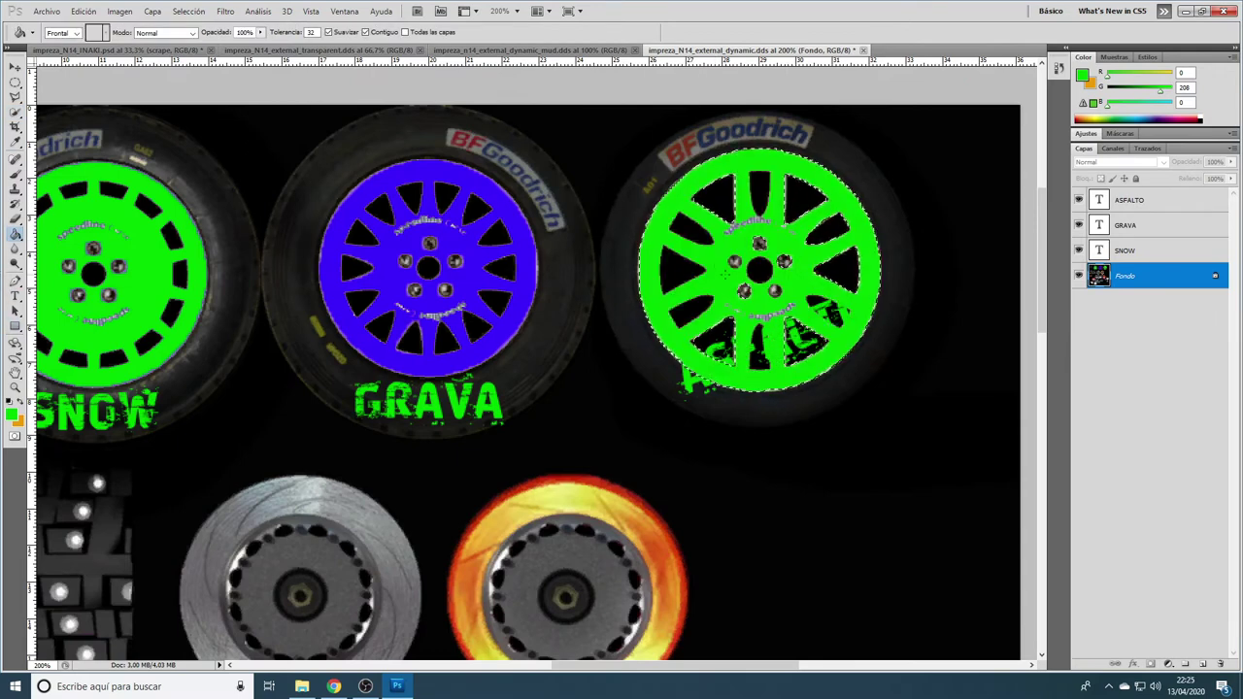
pyautogui.click(21, 404)
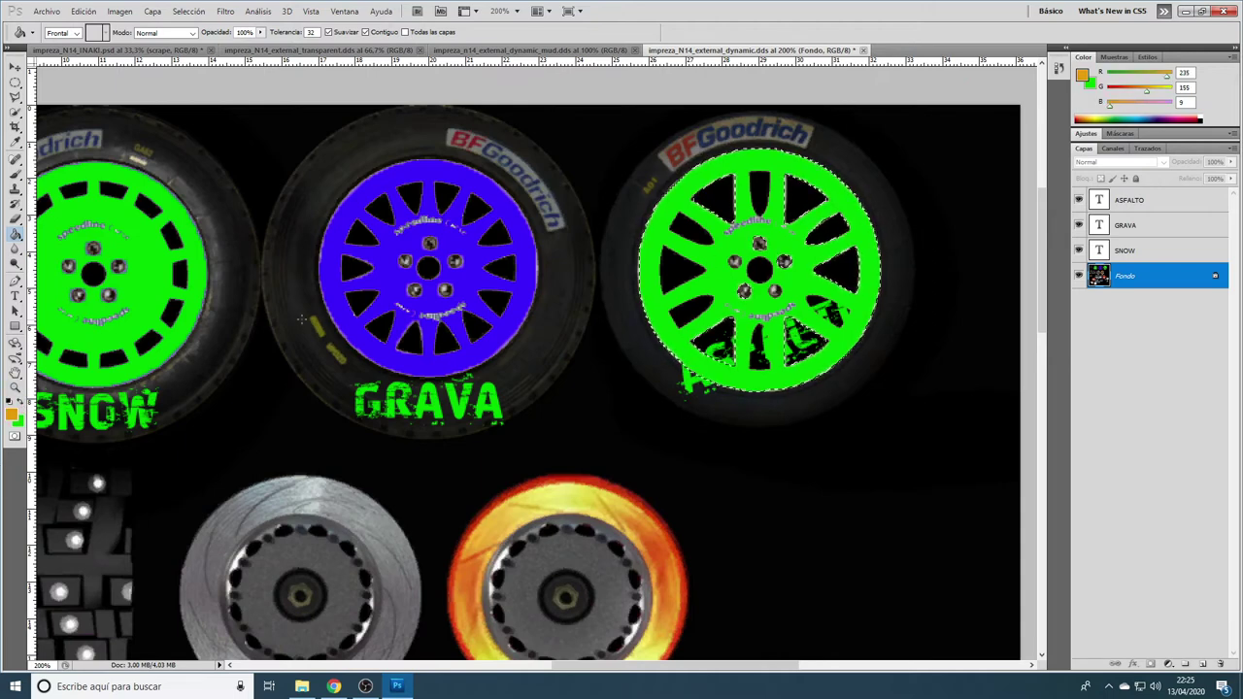
pyautogui.click(682, 268)
pyautogui.click(710, 262)
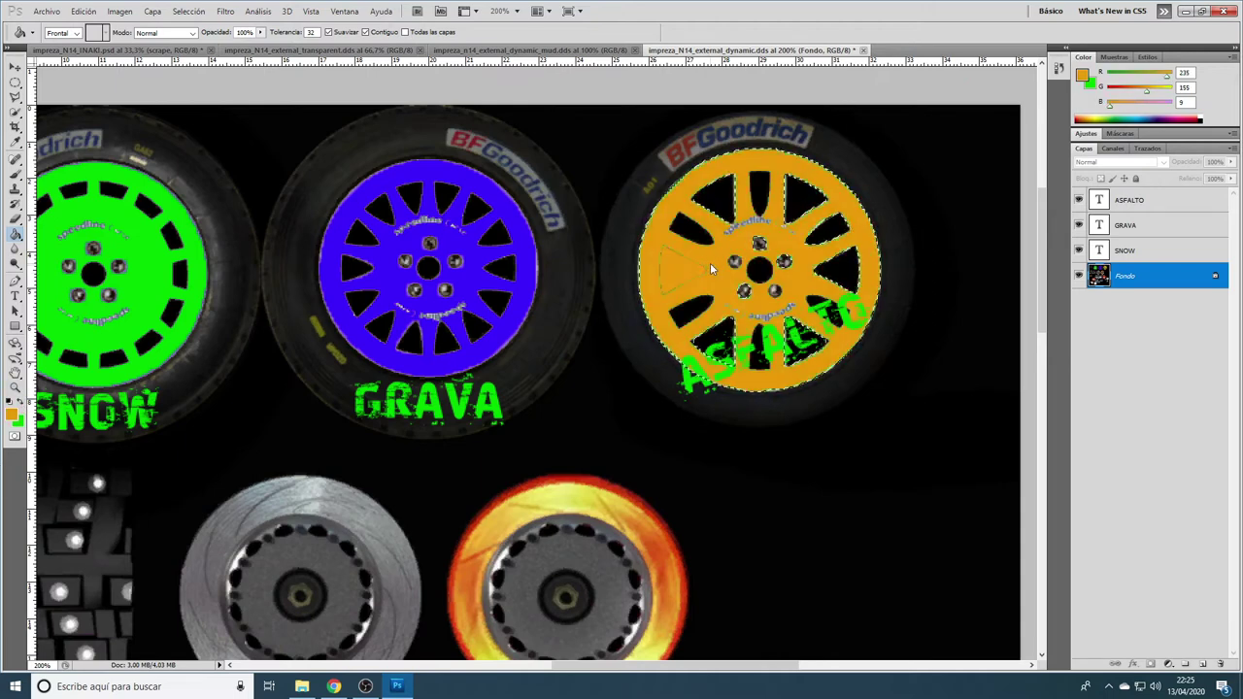
# - Undo and redo the orange fill on the third wheel's rim several times, leaving it undone
pyautogui.hotkey('ctrl', 'z')
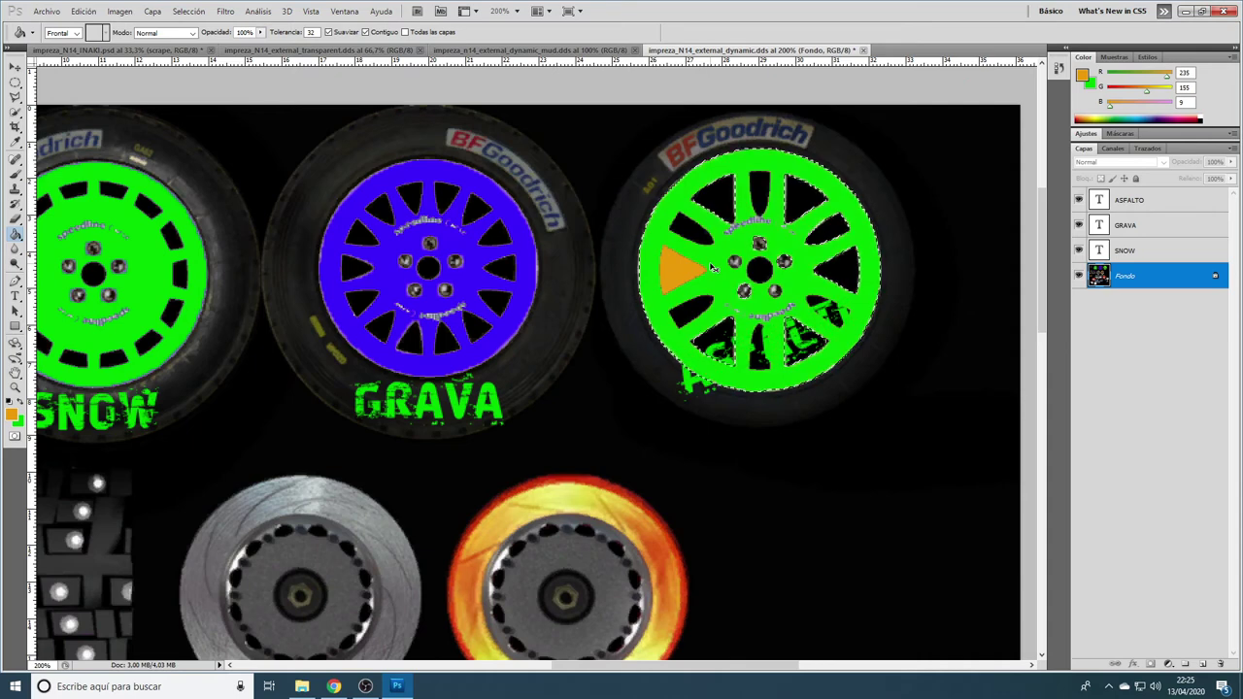
pyautogui.hotkey('ctrl', 'z')
pyautogui.hotkey('ctrl', 'z')
pyautogui.hotkey('ctrl', 'z')
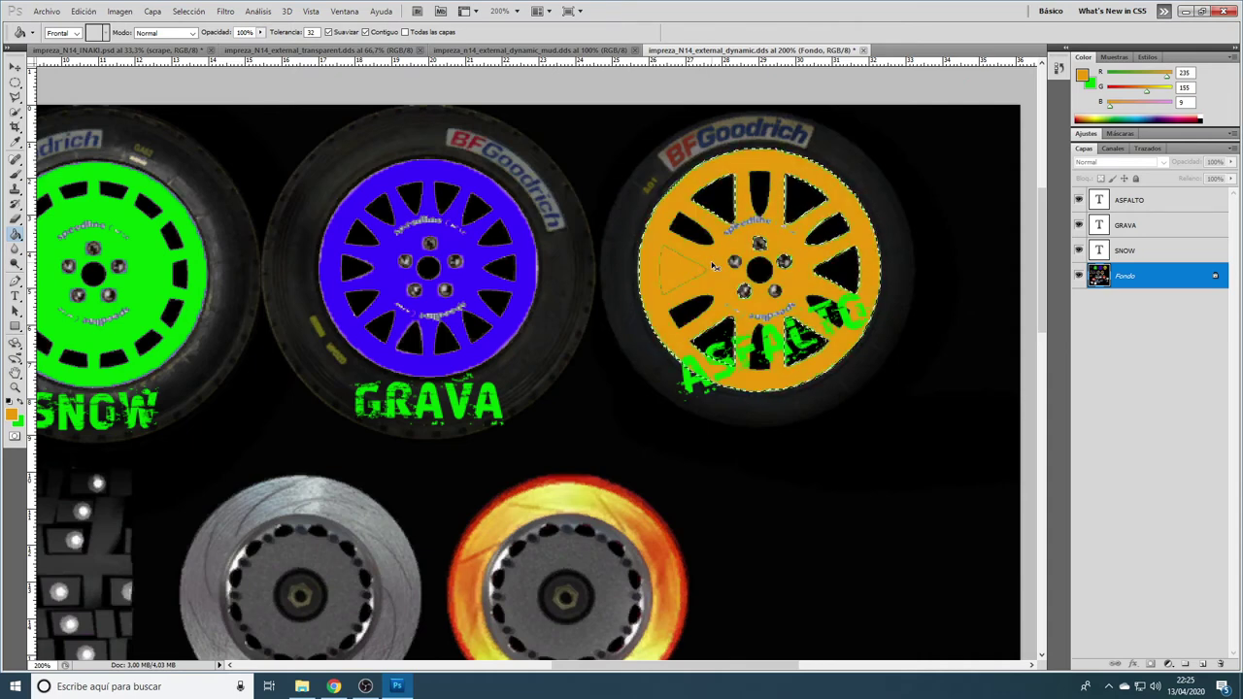
pyautogui.hotkey('ctrl', 'z')
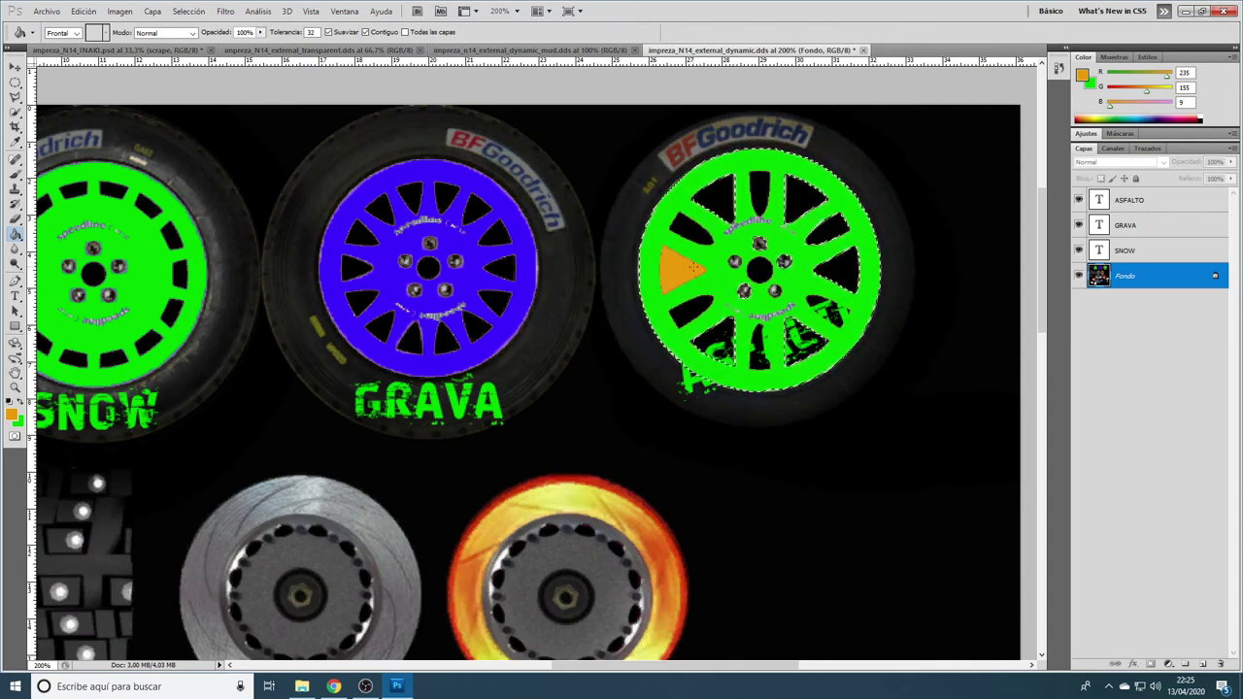
# - Close the impreza_N14_external_dynamic texture without saving, along with the external_dynamic_mud and external_transparent textures
pyautogui.click(863, 50)
pyautogui.click(656, 259)
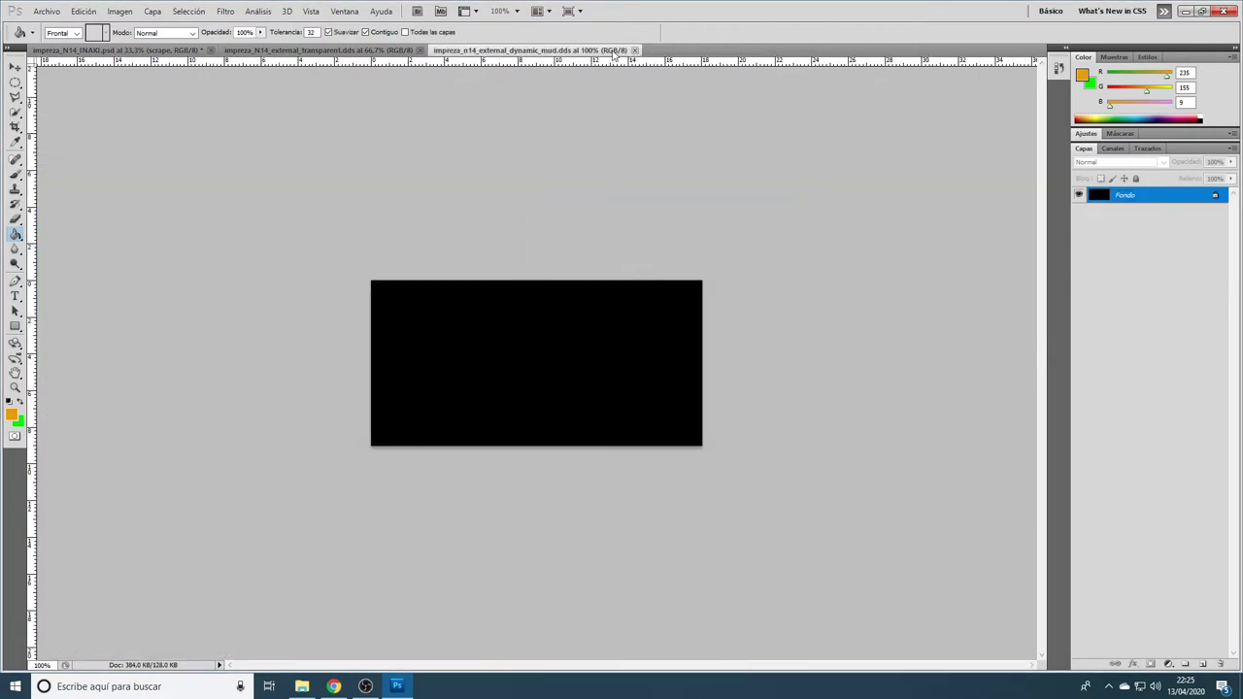
pyautogui.click(634, 50)
pyautogui.click(420, 50)
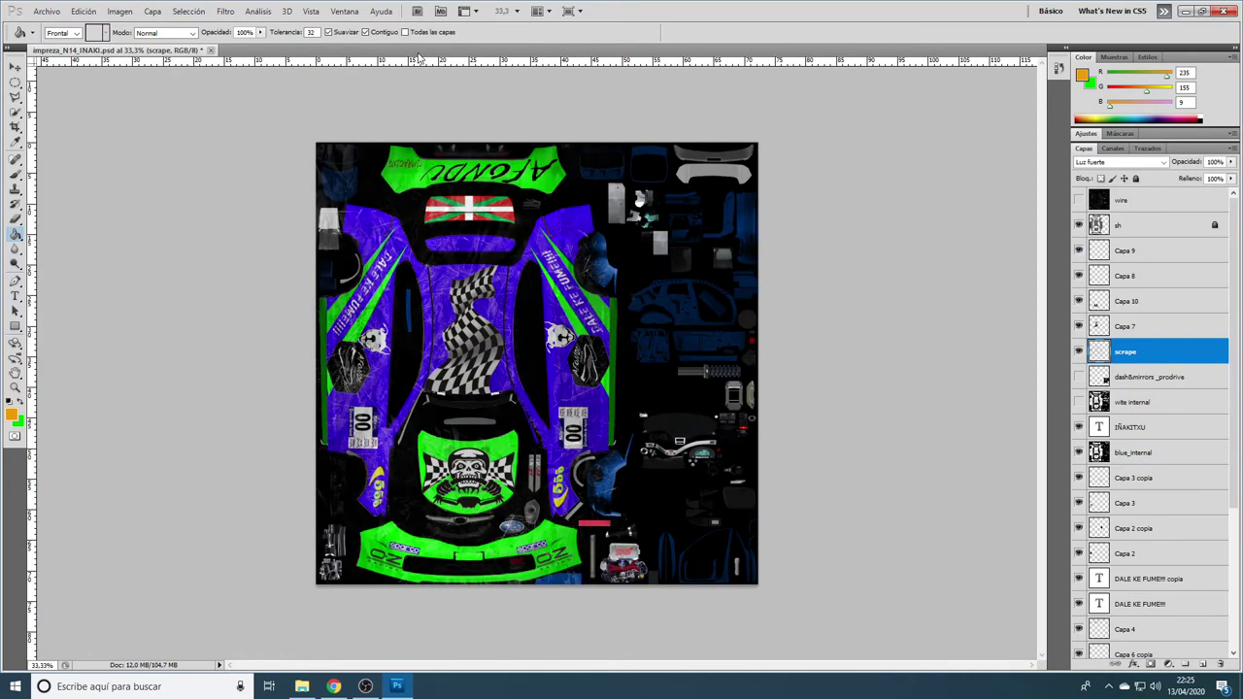
# - Switch to File Explorer, go up from the textures folder through Cars to the Richard Burns Rally folder, and return to the desktop
pyautogui.click(1186, 10)
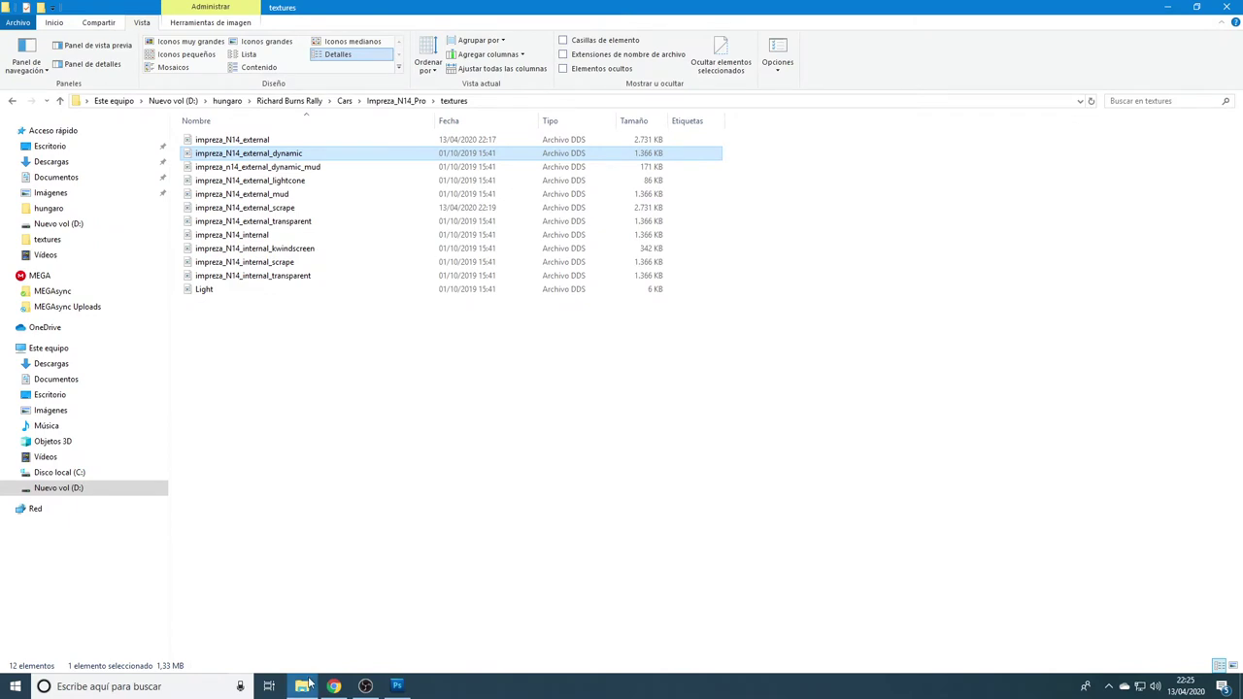
pyautogui.press('BackSpace')
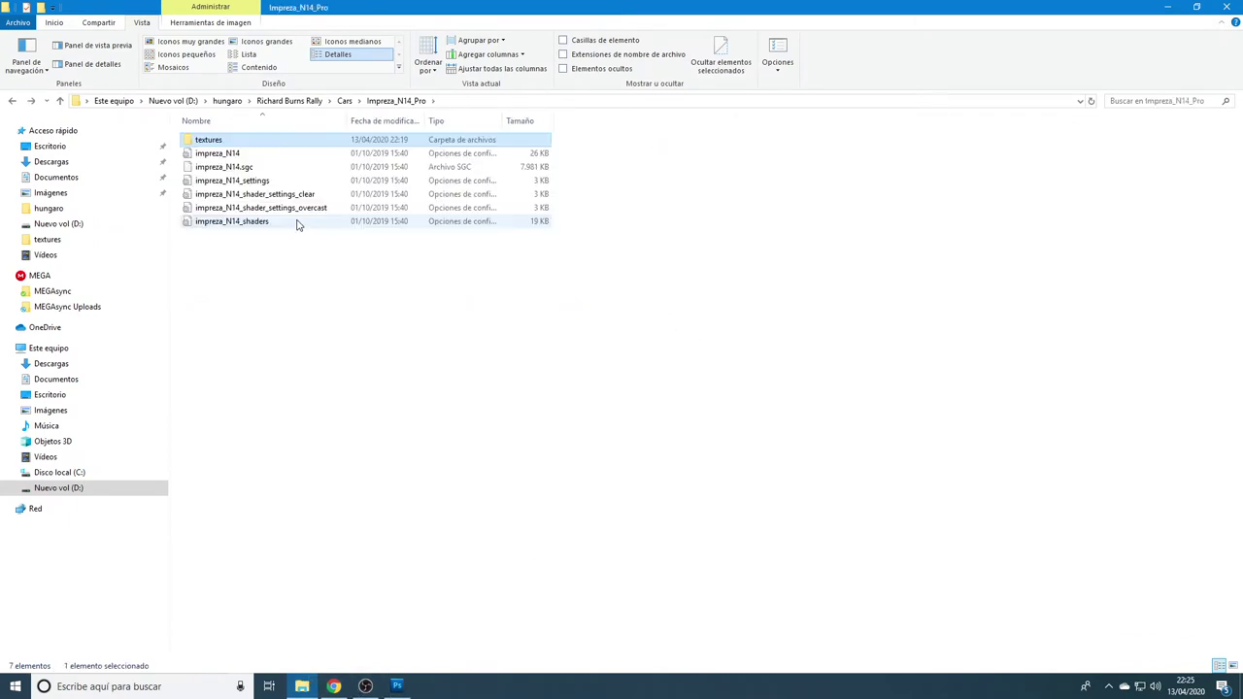
pyautogui.press('BackSpace')
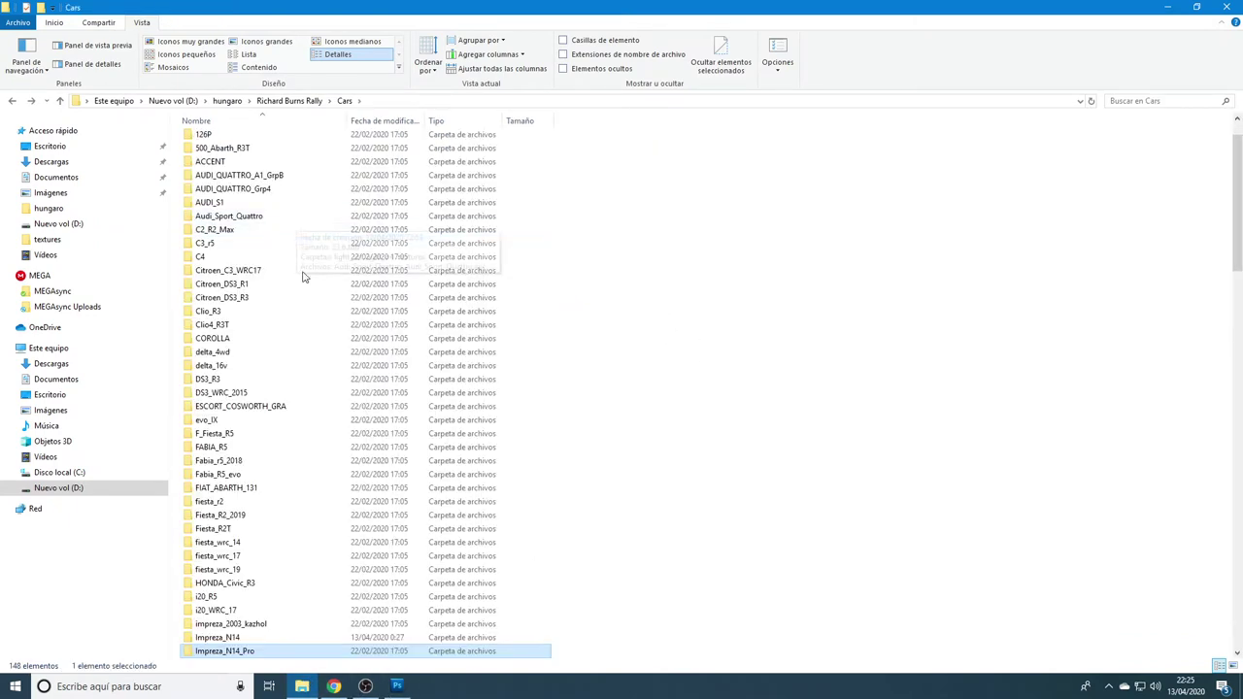
pyautogui.scroll(2, 301, 257)
pyautogui.scroll(-5, 304, 293)
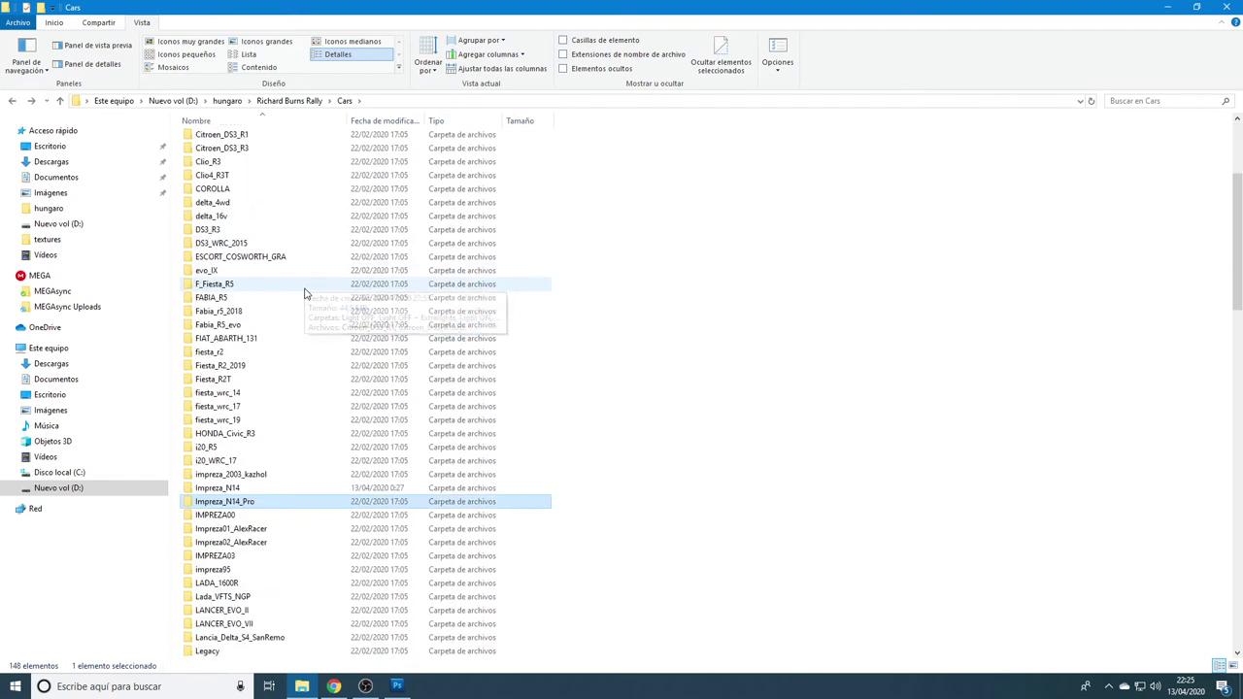
pyautogui.press('BackSpace')
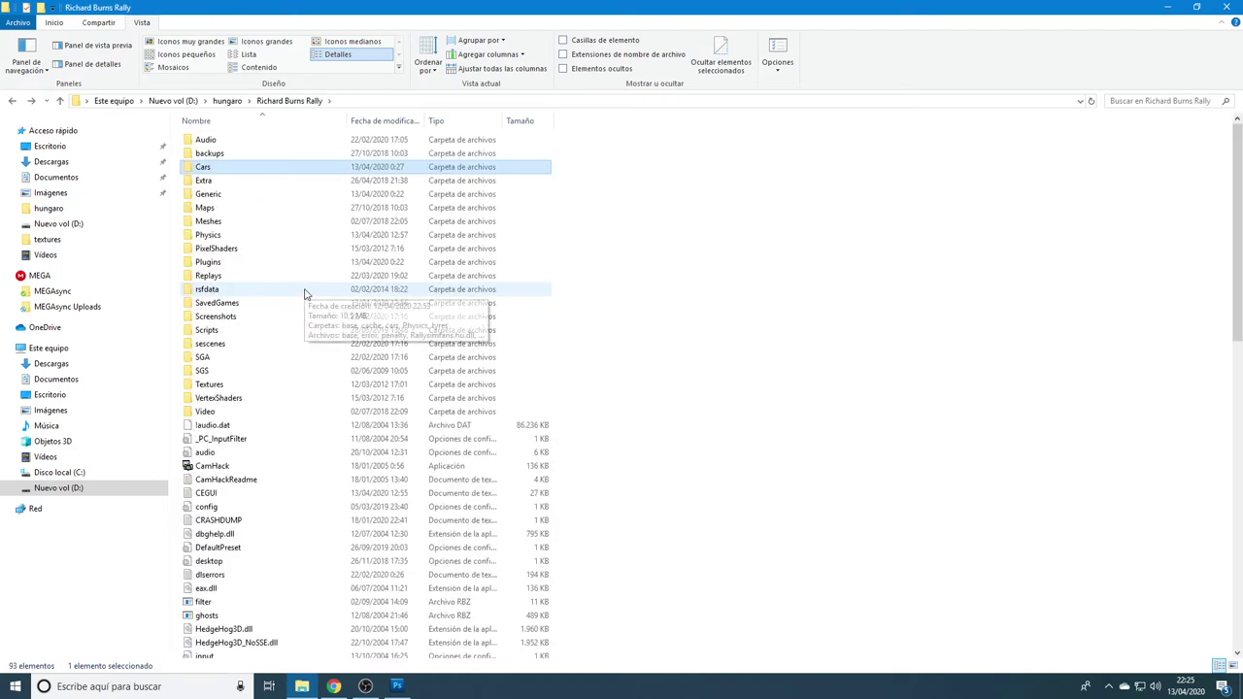
pyautogui.click(1168, 8)
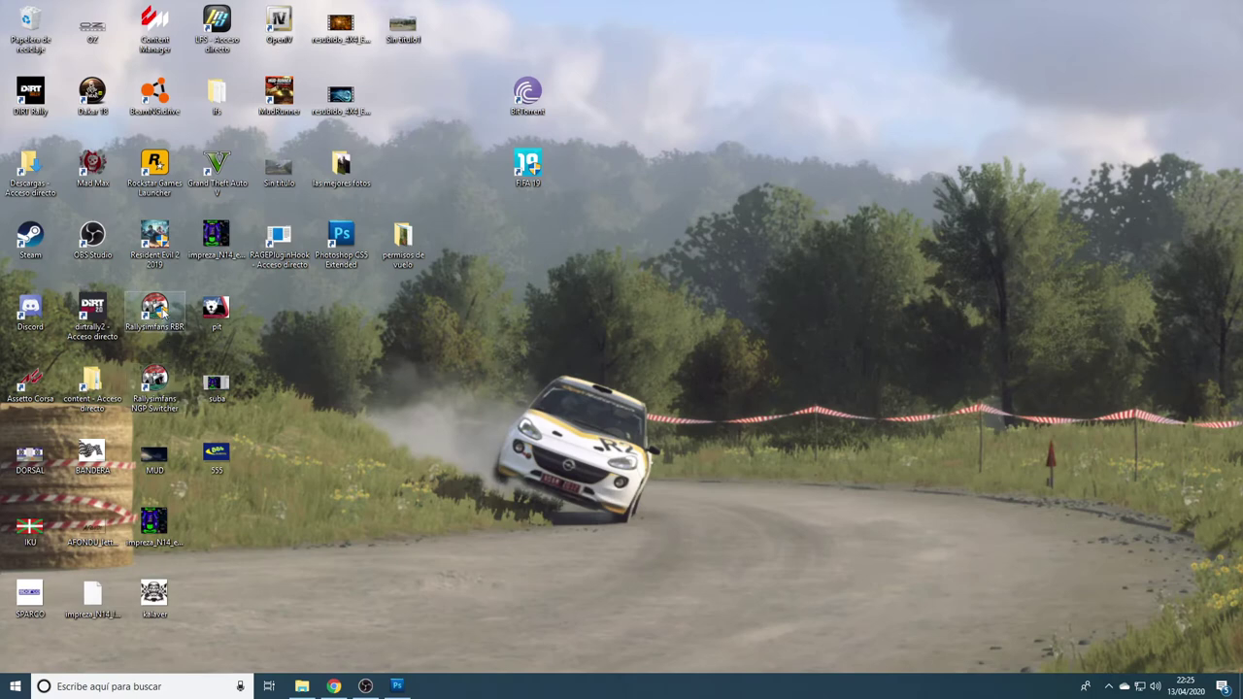
# - Run the Rallysimfans NGP Switcher from the desktop, install Original Physics FixUp v1.13, and finish the wizard
pyautogui.doubleClick(153, 379)
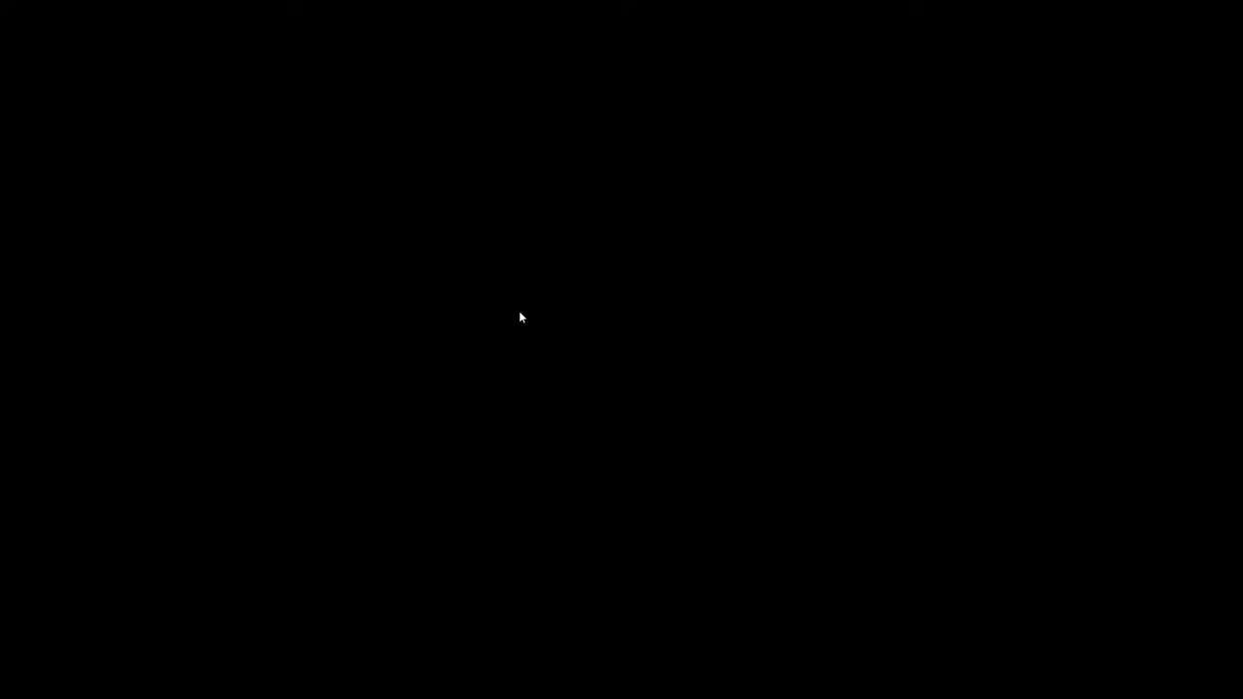
pyautogui.click(493, 327)
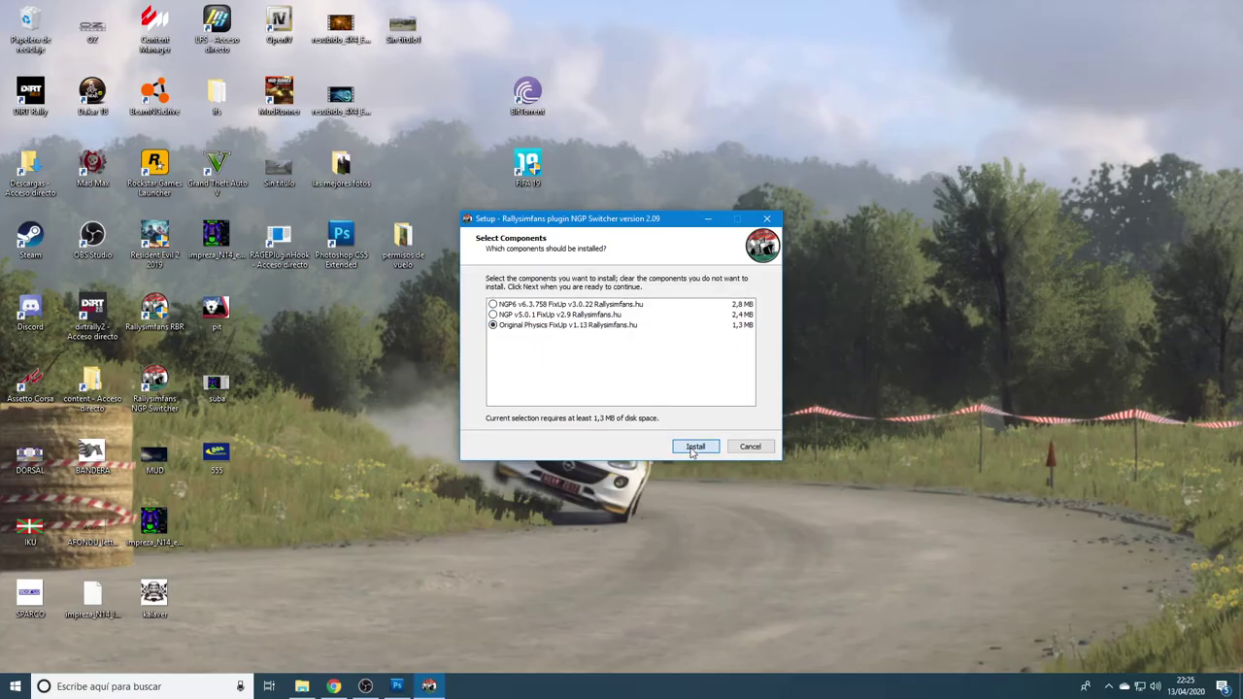
pyautogui.click(691, 447)
pyautogui.click(693, 447)
pyautogui.click(696, 446)
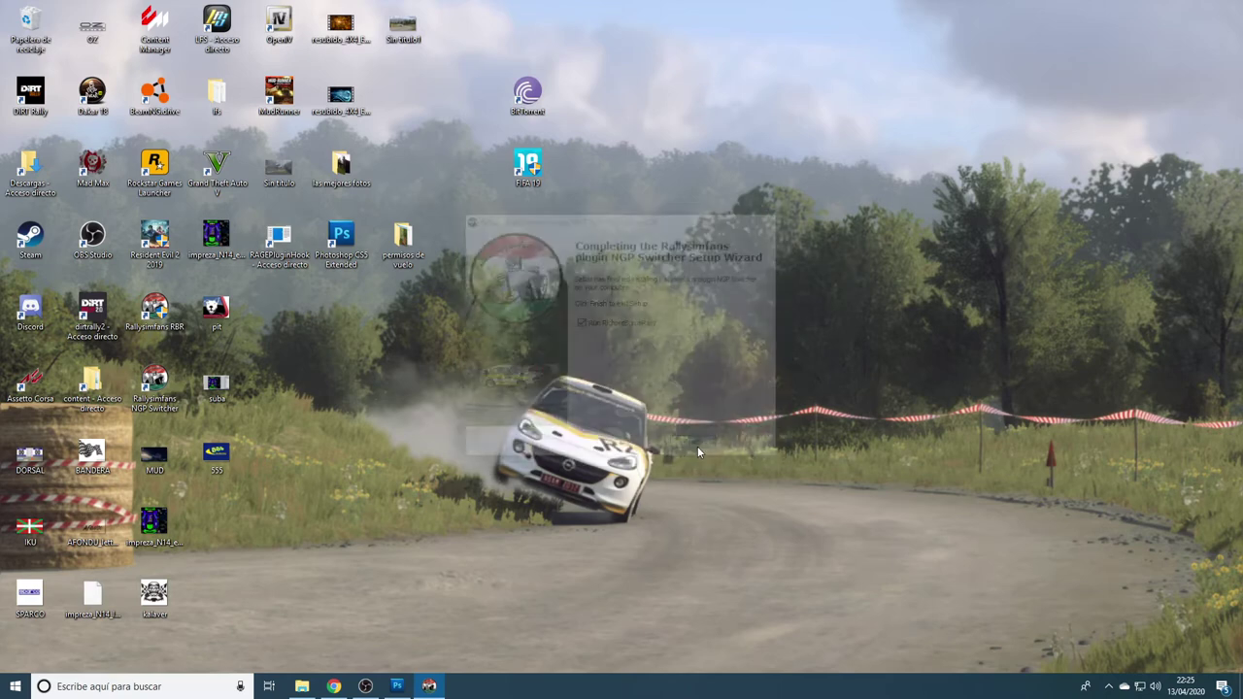
# - Launch Rallysimfans RBR from the desktop and load the existing driver profile
pyautogui.click(176, 307)
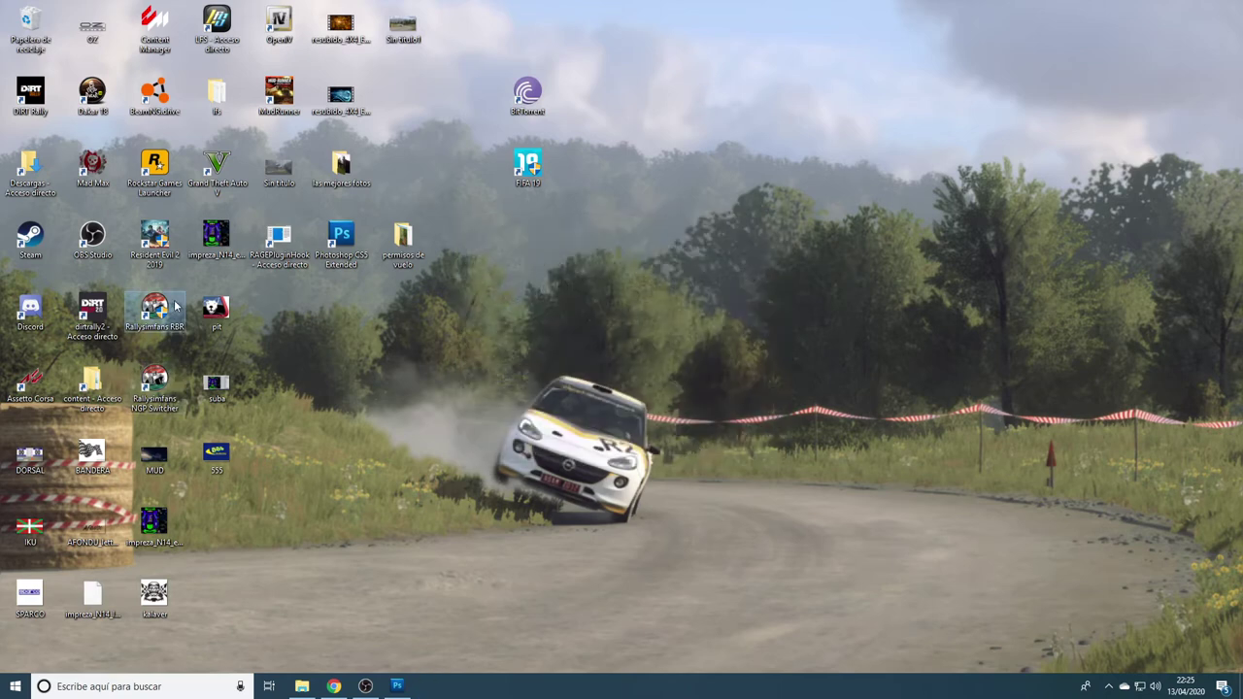
pyautogui.doubleClick(176, 307)
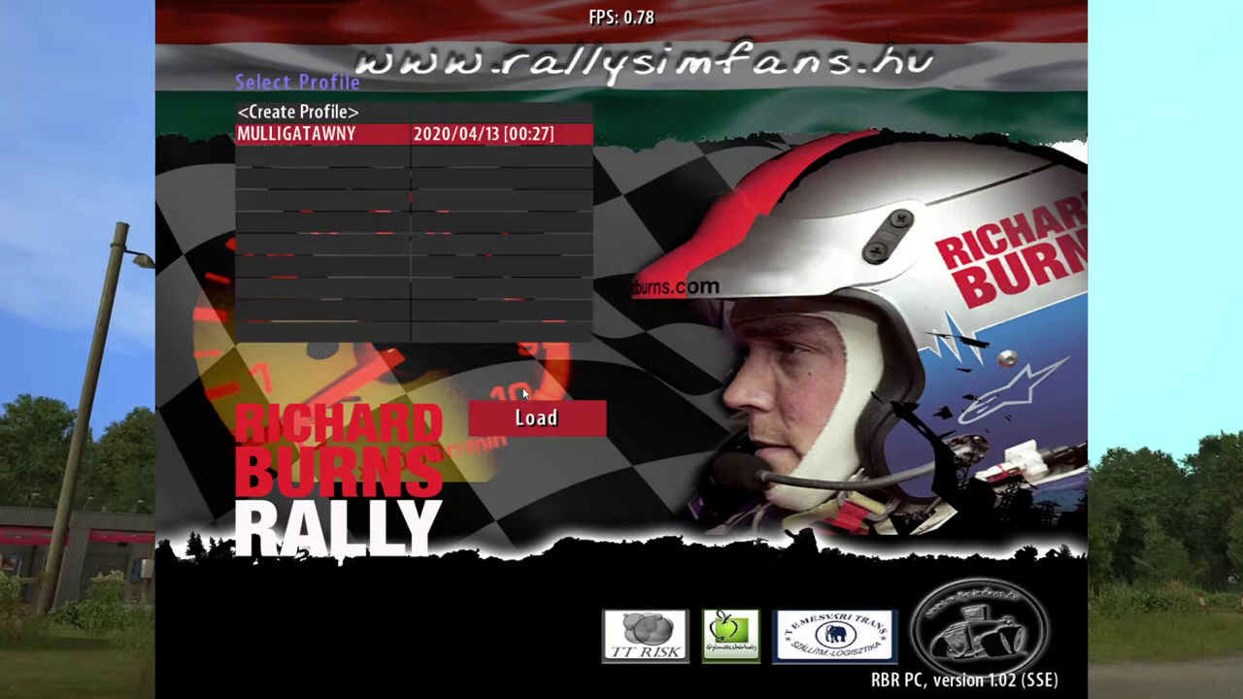
pyautogui.click(534, 411)
pyautogui.press('Return')
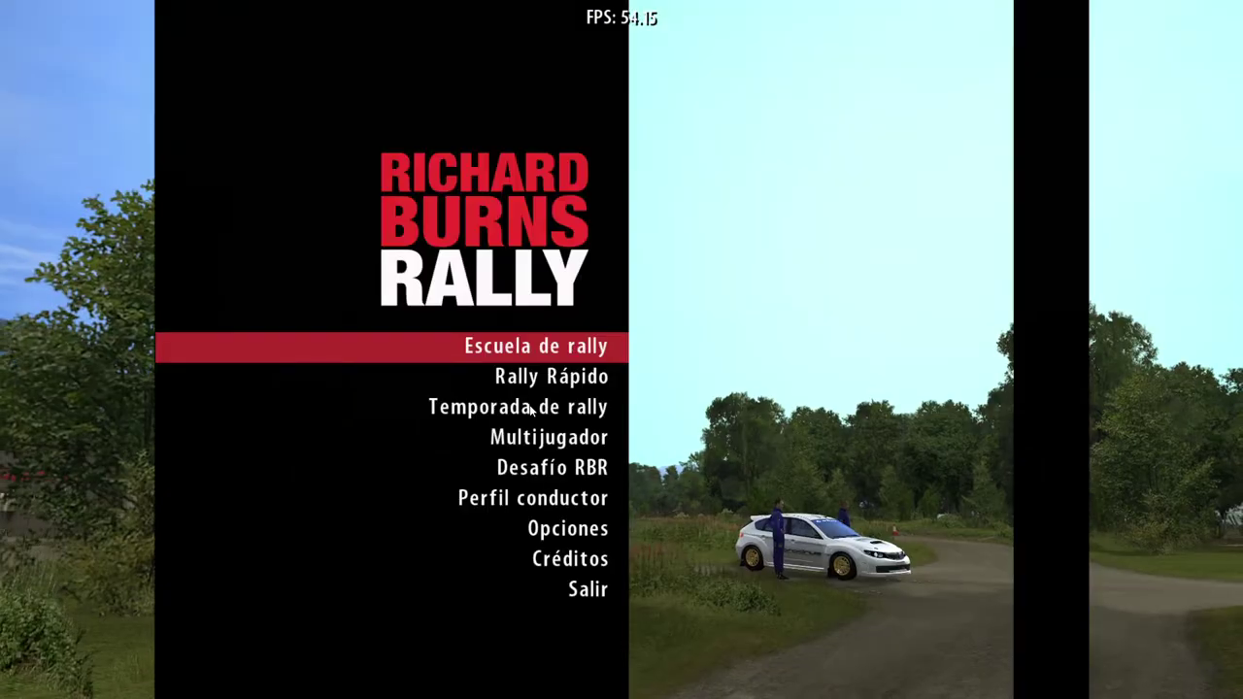
# - Open the Opciones screen from the game's main menu
pyautogui.press('Up')
pyautogui.press('Up')
pyautogui.press('Up')
pyautogui.press('Return')
# - Open the Plugins list from the game's main options
pyautogui.press('Down')
pyautogui.press('Down')
pyautogui.press('Down')
pyautogui.press('Down')
pyautogui.press('Down')
pyautogui.press('Down')
pyautogui.press('Down')
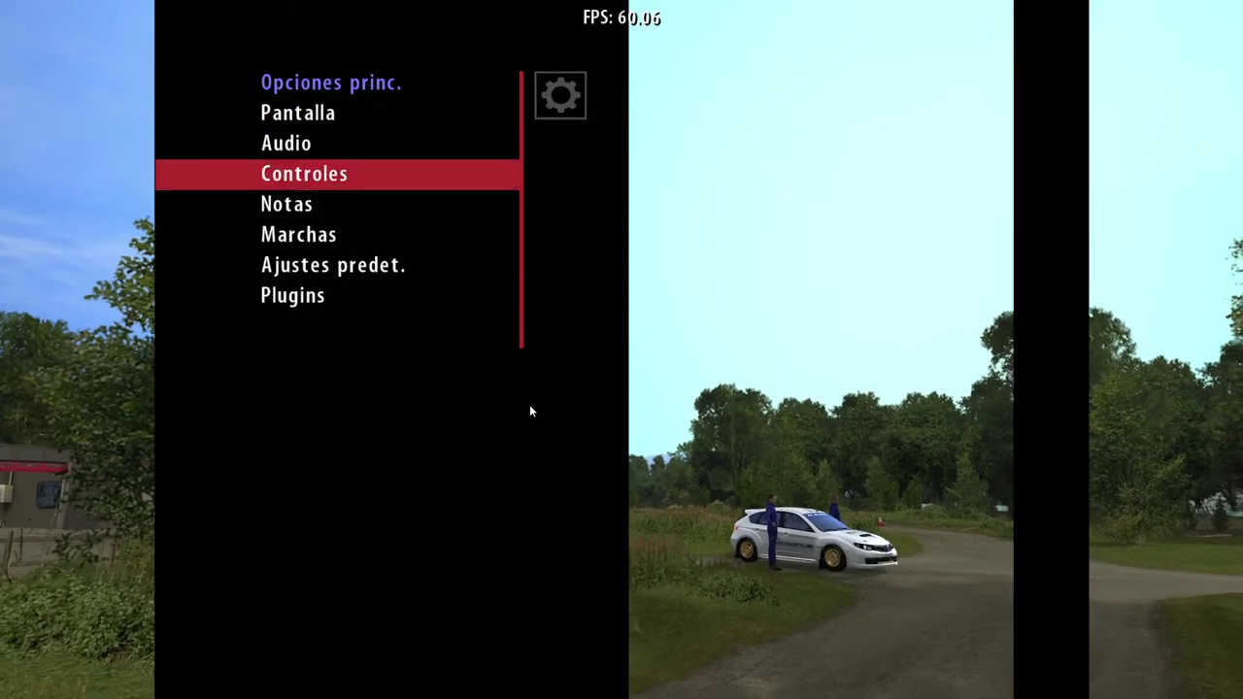
pyautogui.press('Return')
# - Open the Rallysimfans.hu plugin and enter its Practice screen
pyautogui.press('Down')
pyautogui.press('Down')
pyautogui.press('Down')
pyautogui.press('Down')
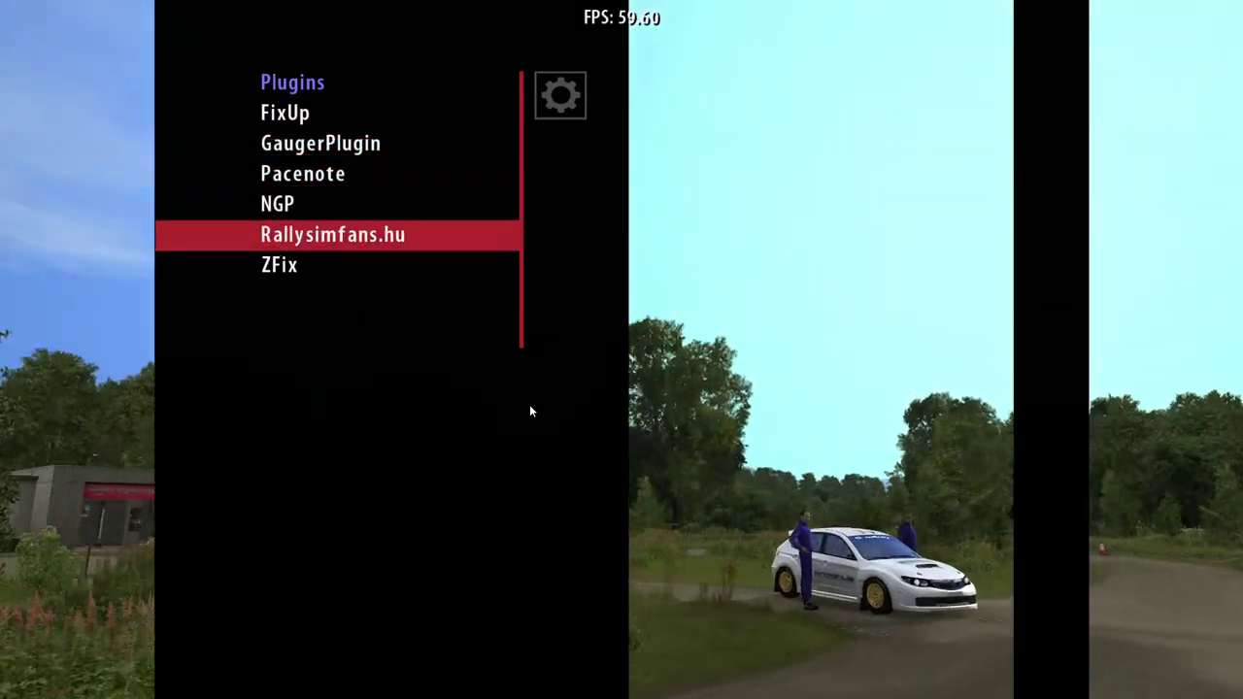
pyautogui.press('Return')
pyautogui.press('Down')
pyautogui.press('Down')
pyautogui.press('Return')
# - Open the car selection for the practice session and enter the N4 class
pyautogui.press('Down')
pyautogui.press('Down')
pyautogui.press('Down')
pyautogui.press('Down')
pyautogui.press('Down')
pyautogui.press('Down')
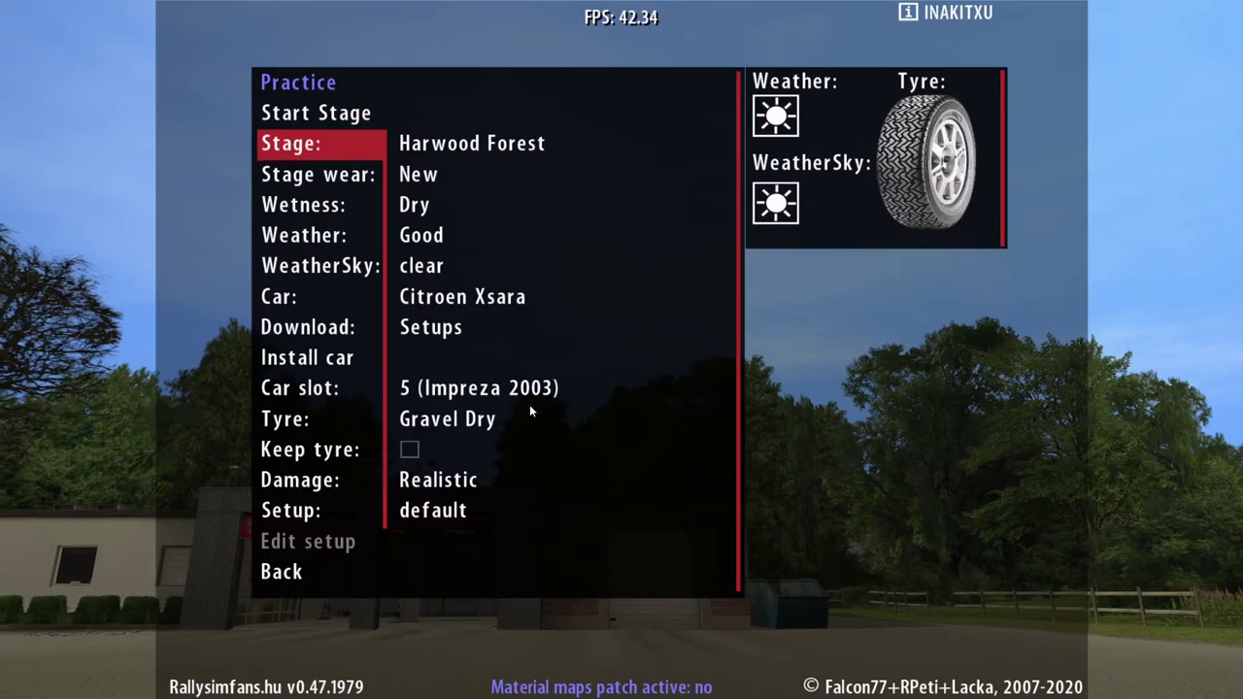
pyautogui.press('Return')
pyautogui.press('Down')
pyautogui.press('Down')
pyautogui.press('Down')
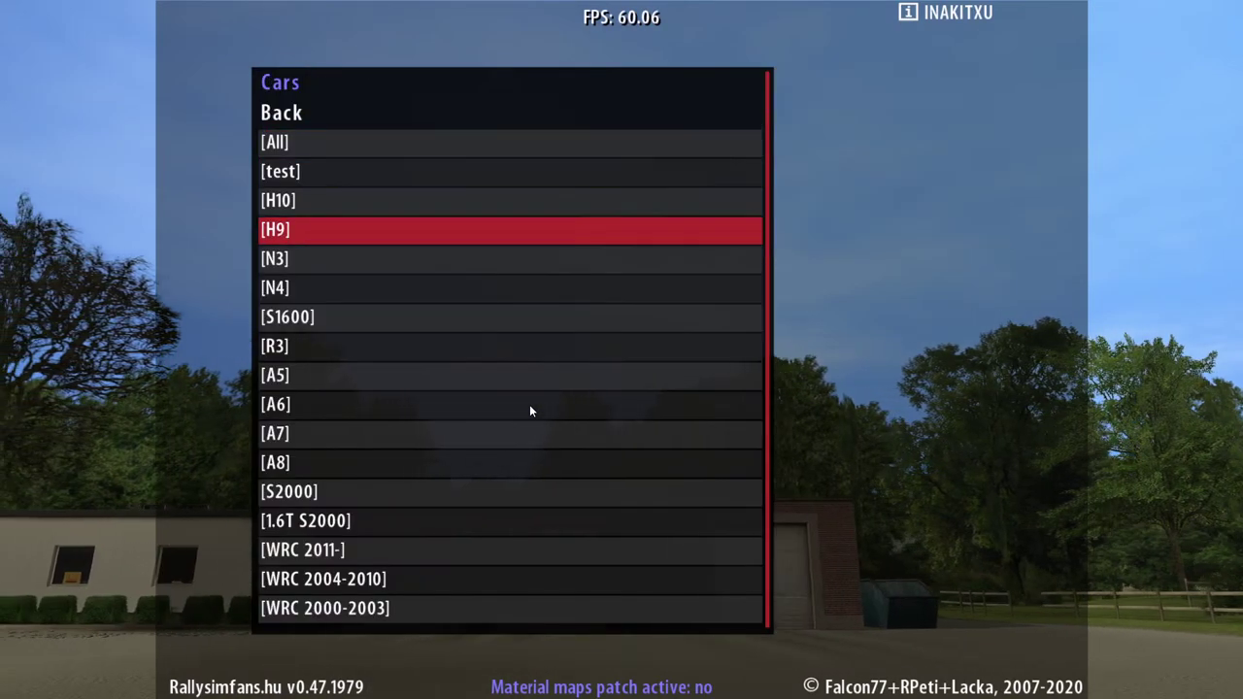
pyautogui.press('Return')
# - Choose Subaru Impreza N14 as the practice car
pyautogui.press('Down')
pyautogui.press('Down')
pyautogui.press('Down')
pyautogui.press('Down')
pyautogui.press('Down')
pyautogui.press('Down')
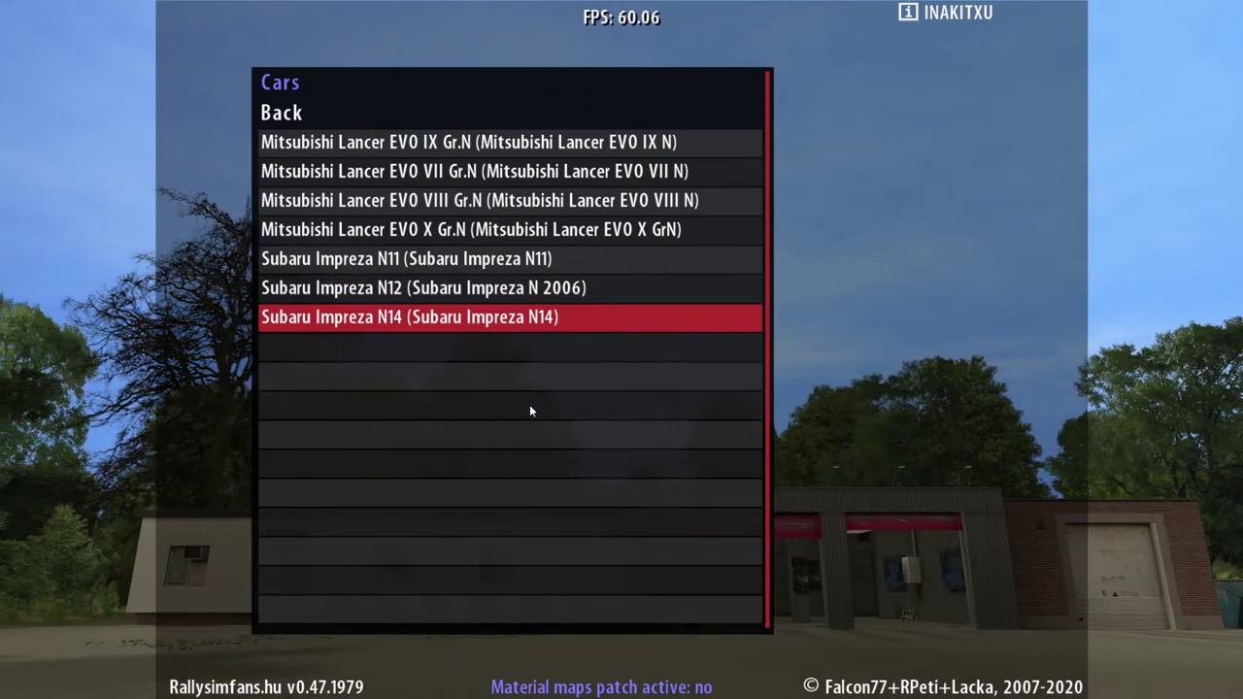
pyautogui.press('Return')
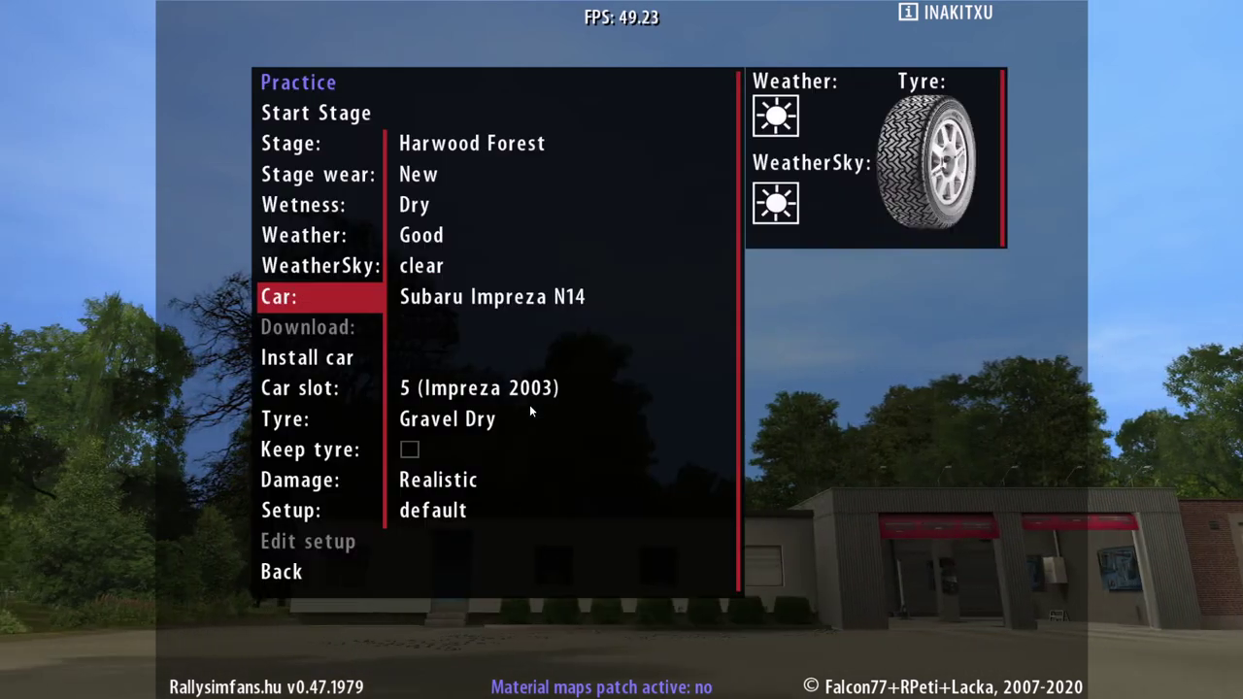
# - Start the Harwood Forest practice stage with the selected Impreza N14
pyautogui.press('Down')
pyautogui.press('Down')
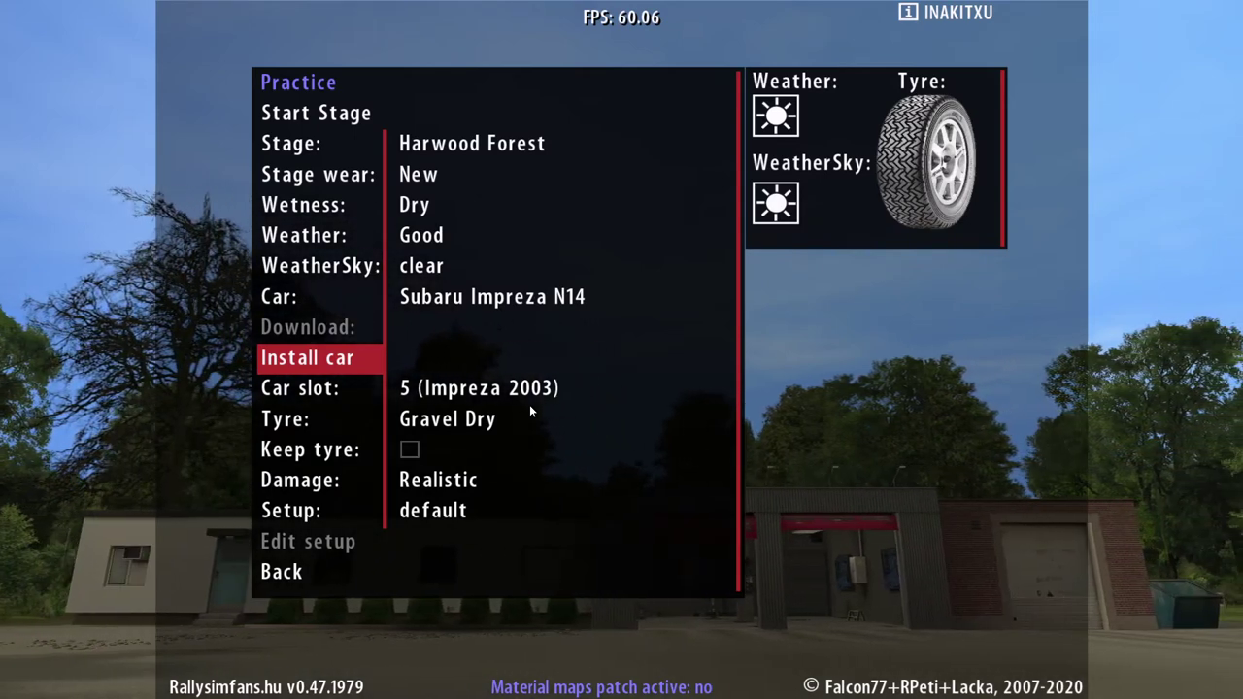
pyautogui.press('Up')
pyautogui.press('Up')
pyautogui.press('Up')
pyautogui.press('Up')
pyautogui.press('Up')
pyautogui.press('Up')
pyautogui.press('Up')
pyautogui.press('Up')
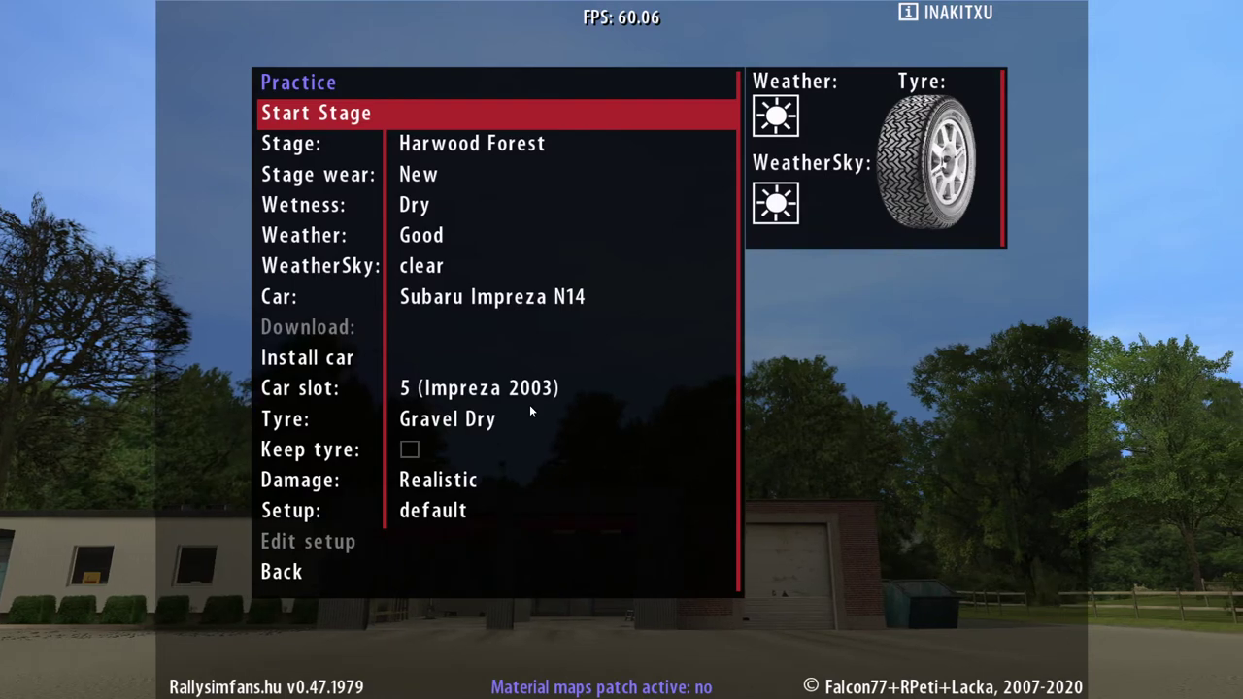
pyautogui.press('Return')
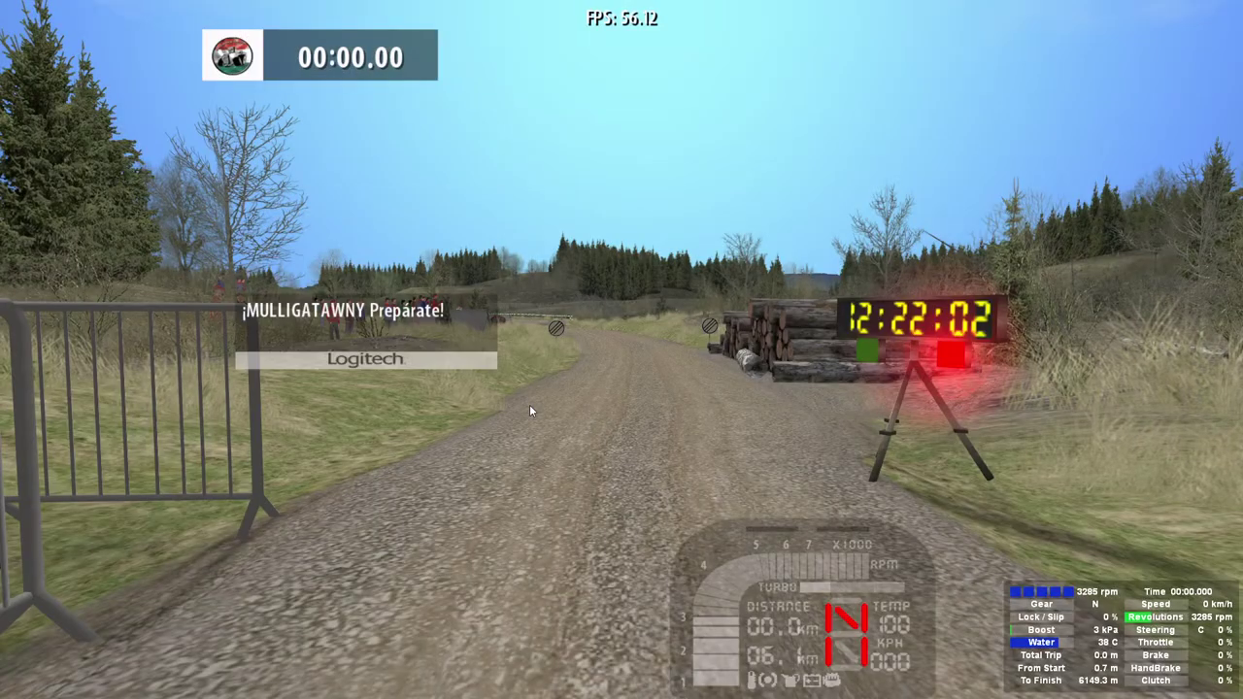
# - Pause the stage, switch to File Explorer and open the Cars folder inside Richard Burns Rally
pyautogui.press('Escape')
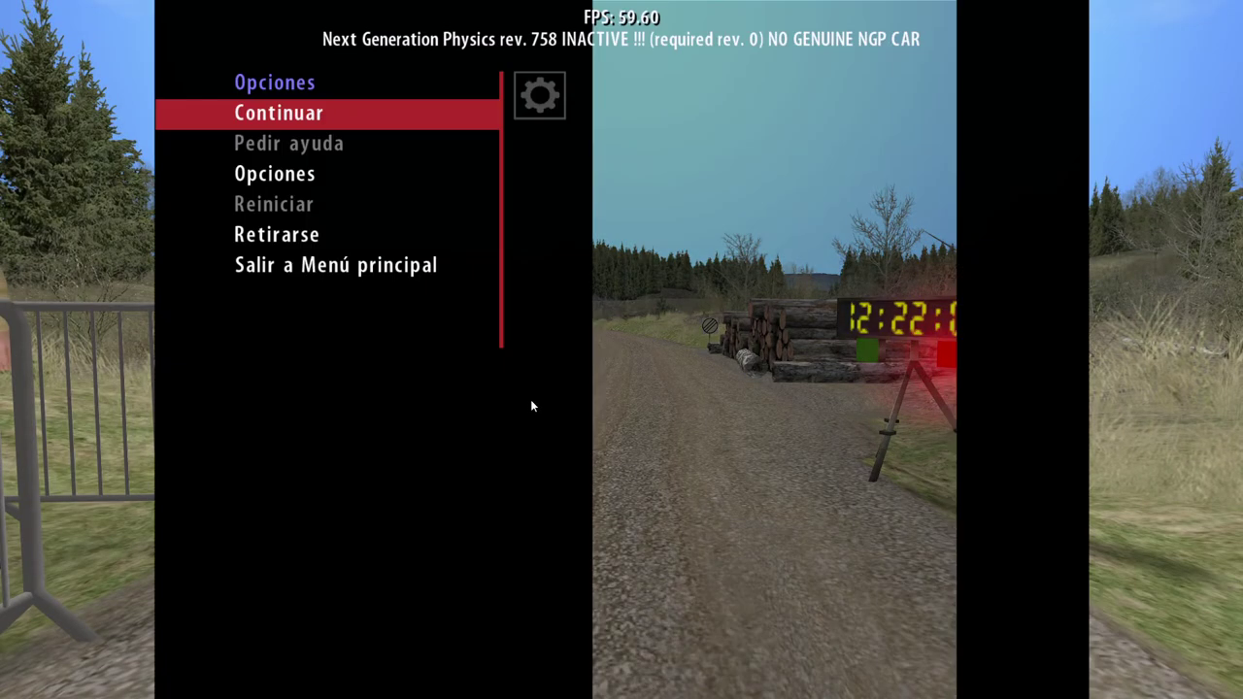
pyautogui.hotkey('alt', 'Tab')
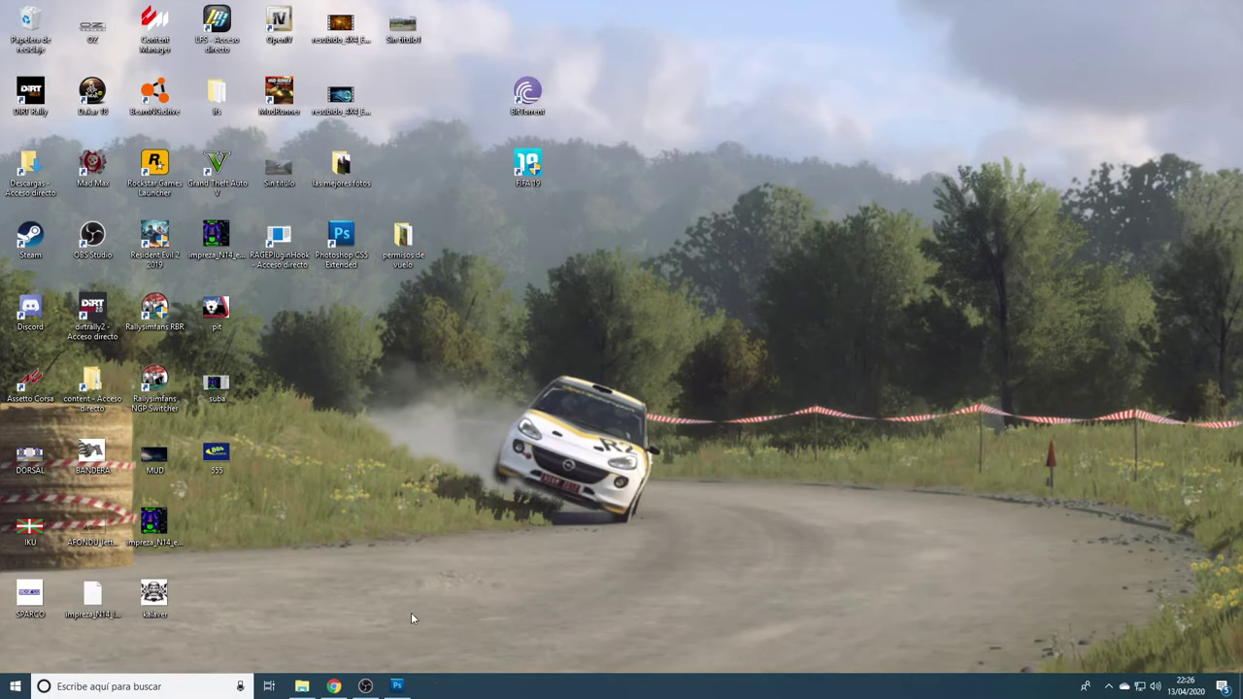
pyautogui.click(302, 686)
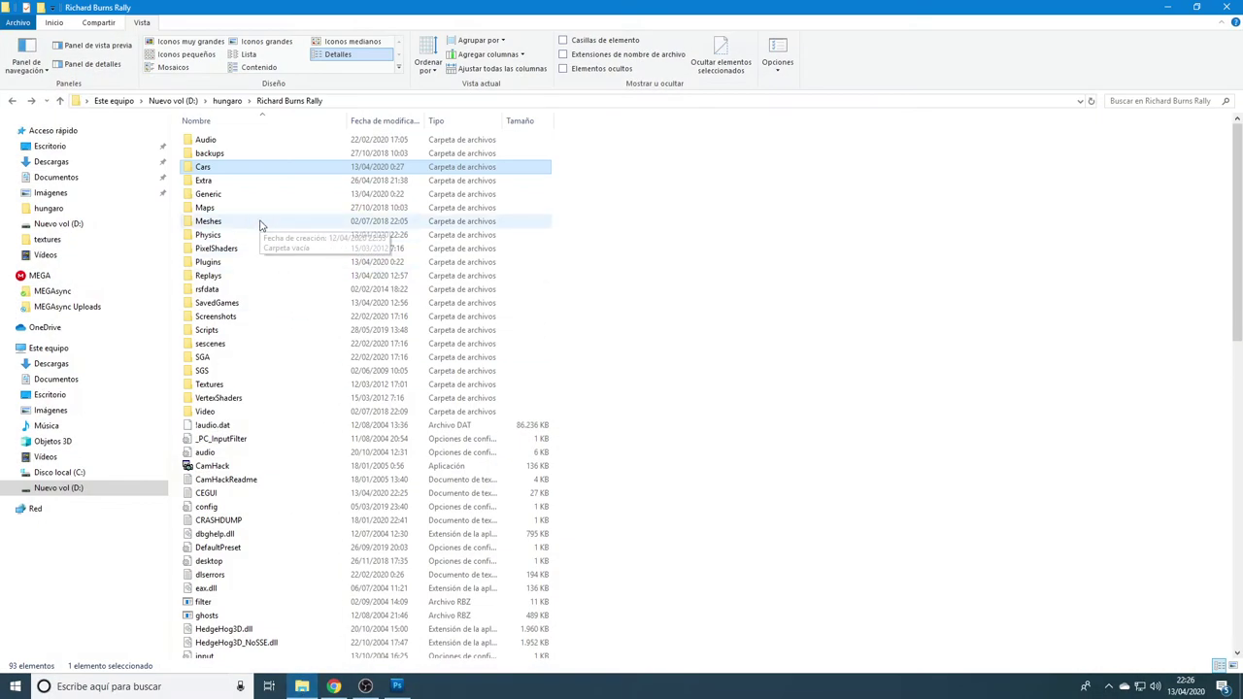
pyautogui.doubleClick(240, 171)
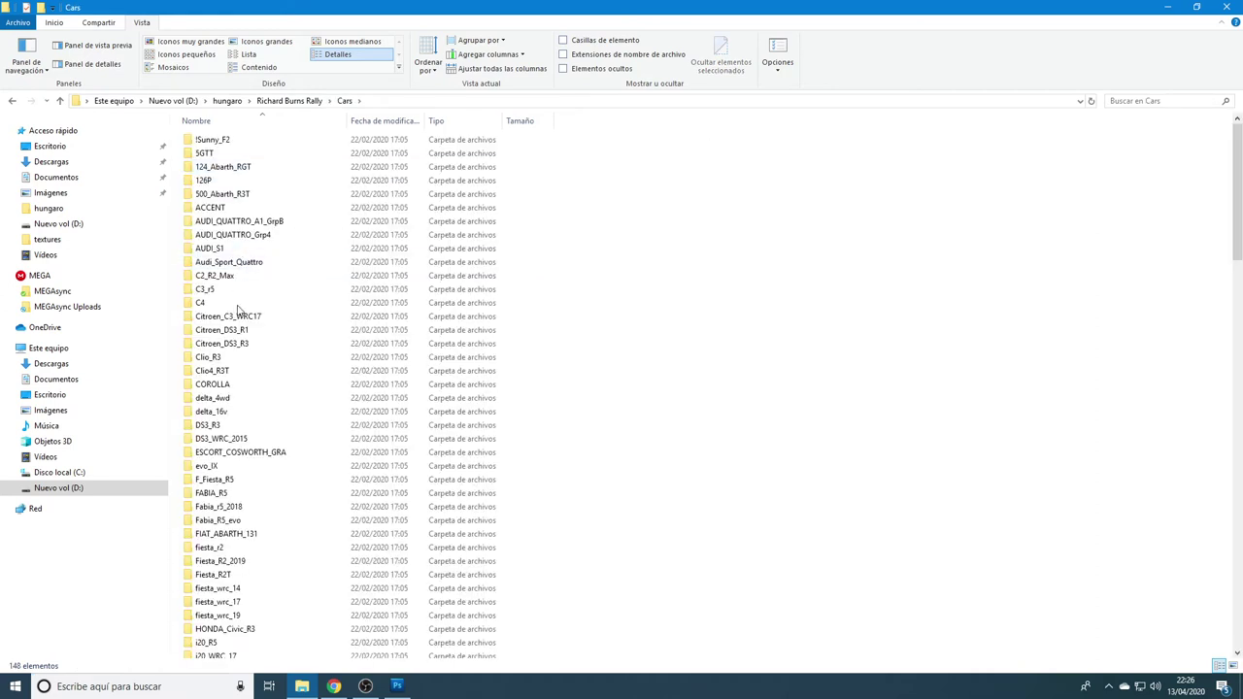
# - Open the textures folder of Impreza_N14_Pro and view its DDS files as extra large icons
pyautogui.scroll(-4, 244, 388)
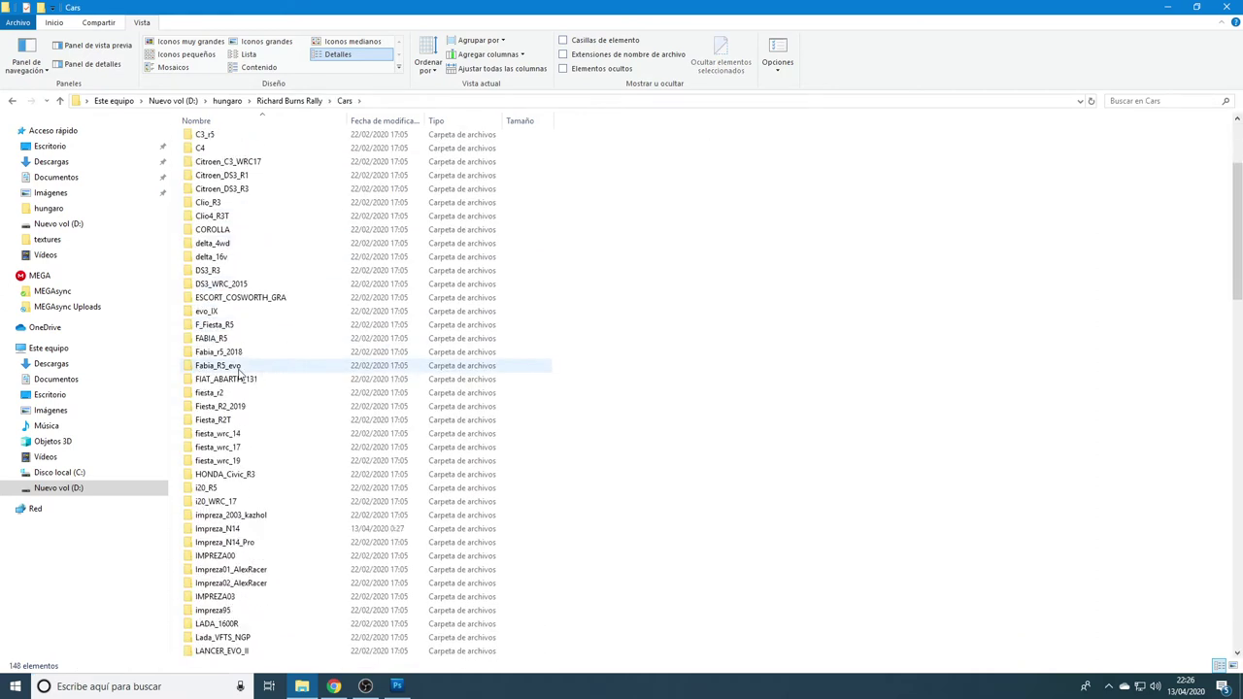
pyautogui.doubleClick(240, 544)
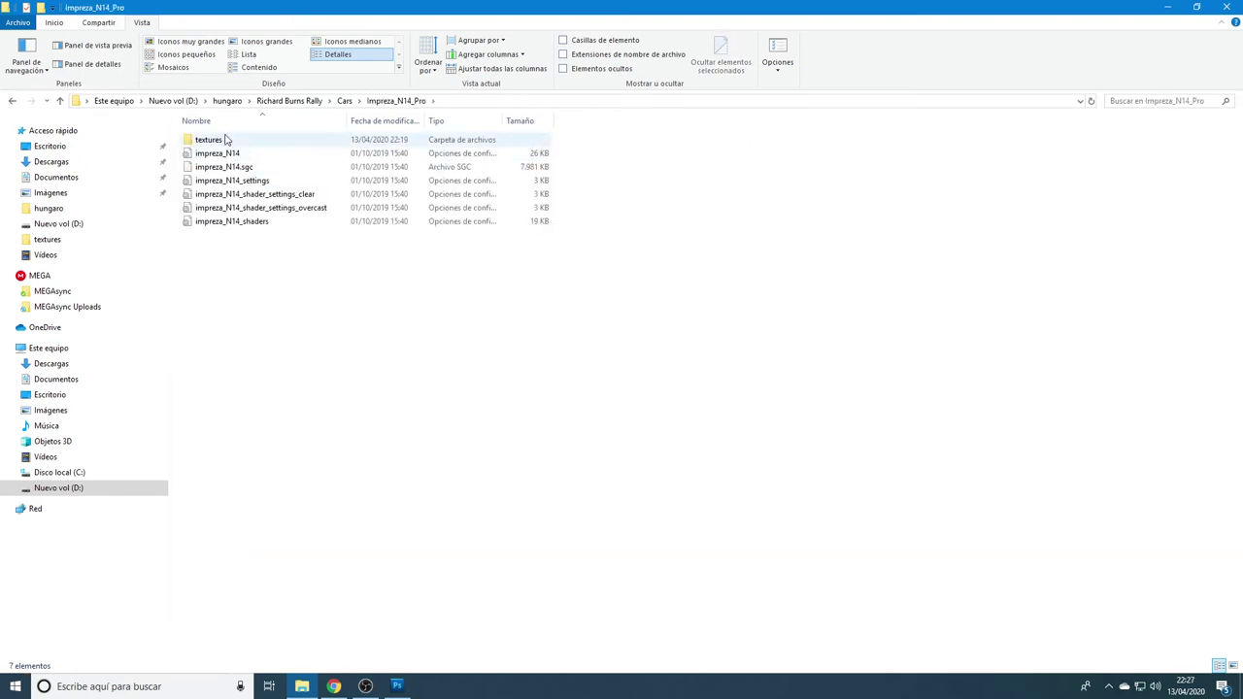
pyautogui.doubleClick(209, 140)
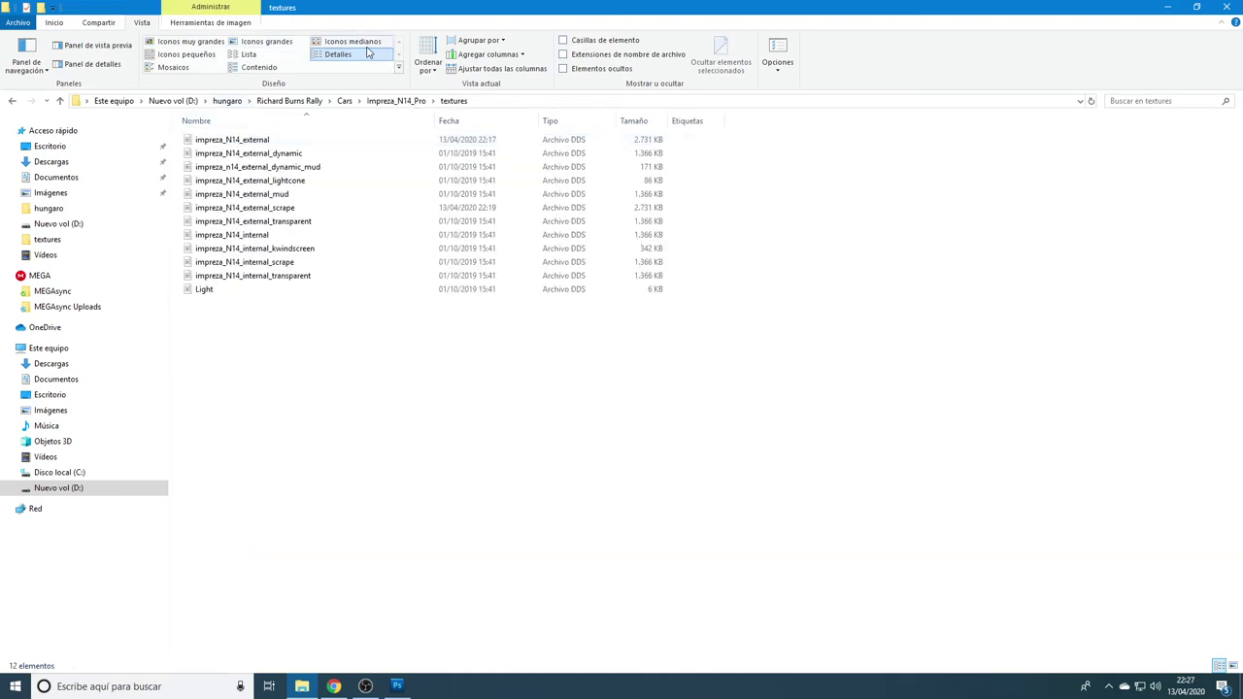
pyautogui.click(180, 42)
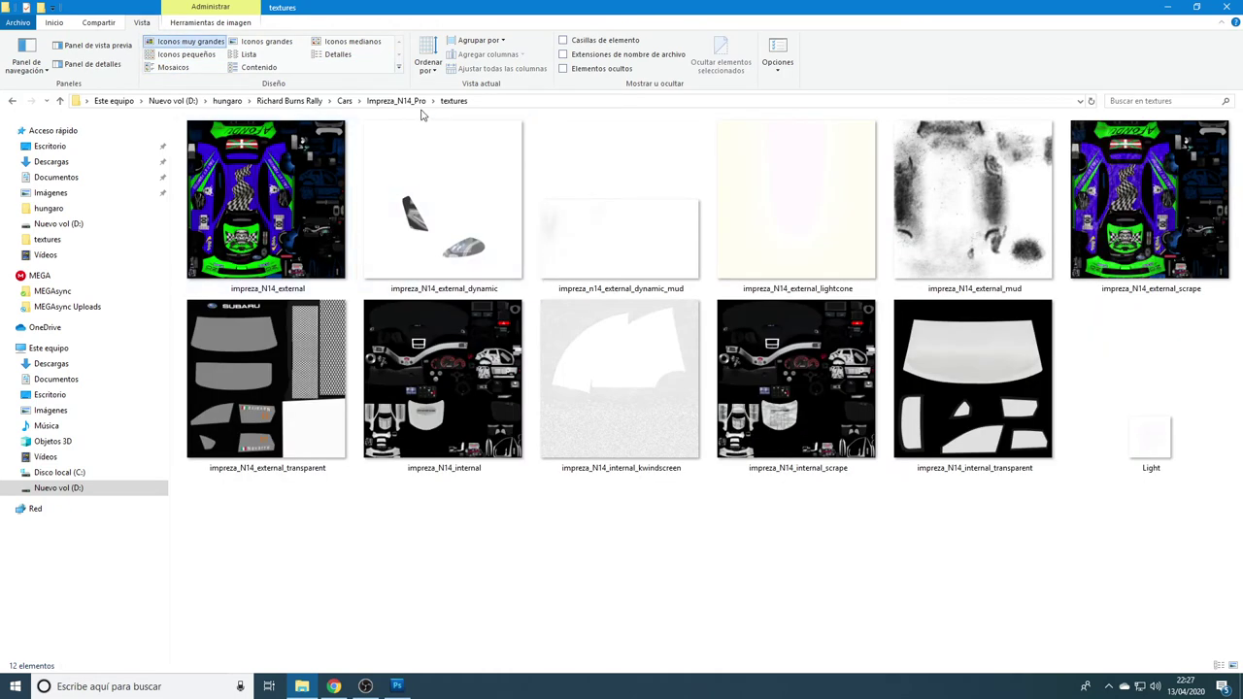
pyautogui.moveTo(329, 184)
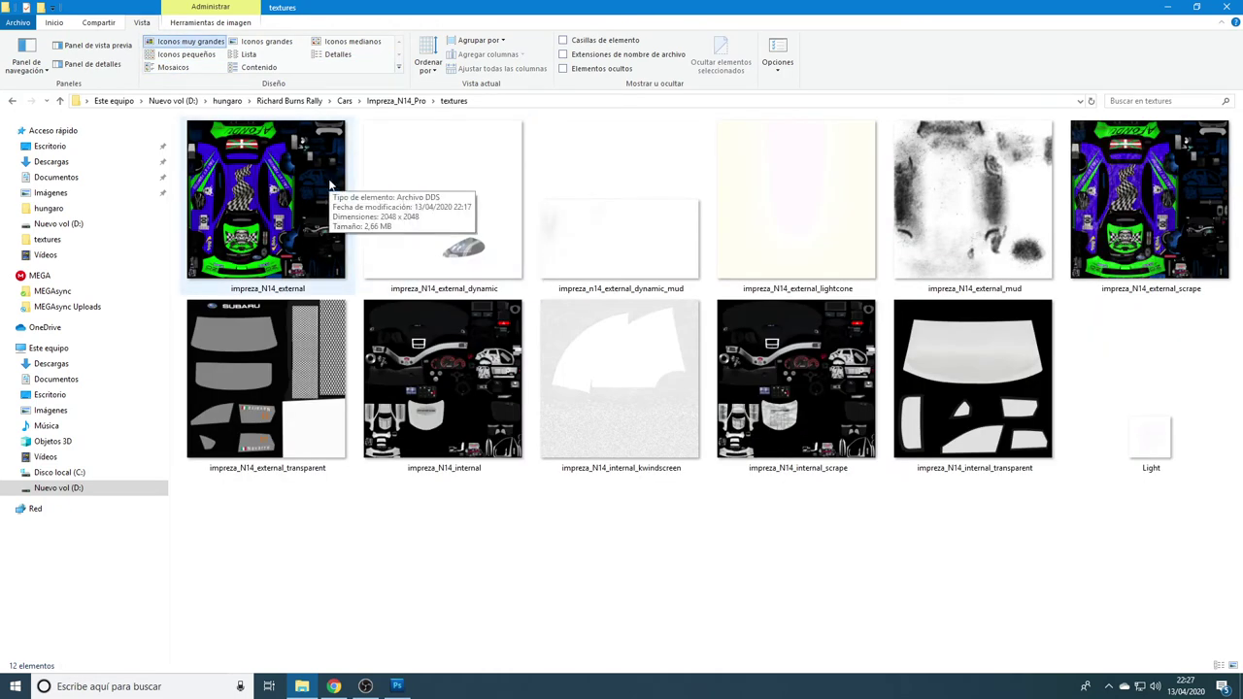
# - Return to Cars and open the textures folder of Impreza_N14 to check its DDS files
pyautogui.press('BackSpace')
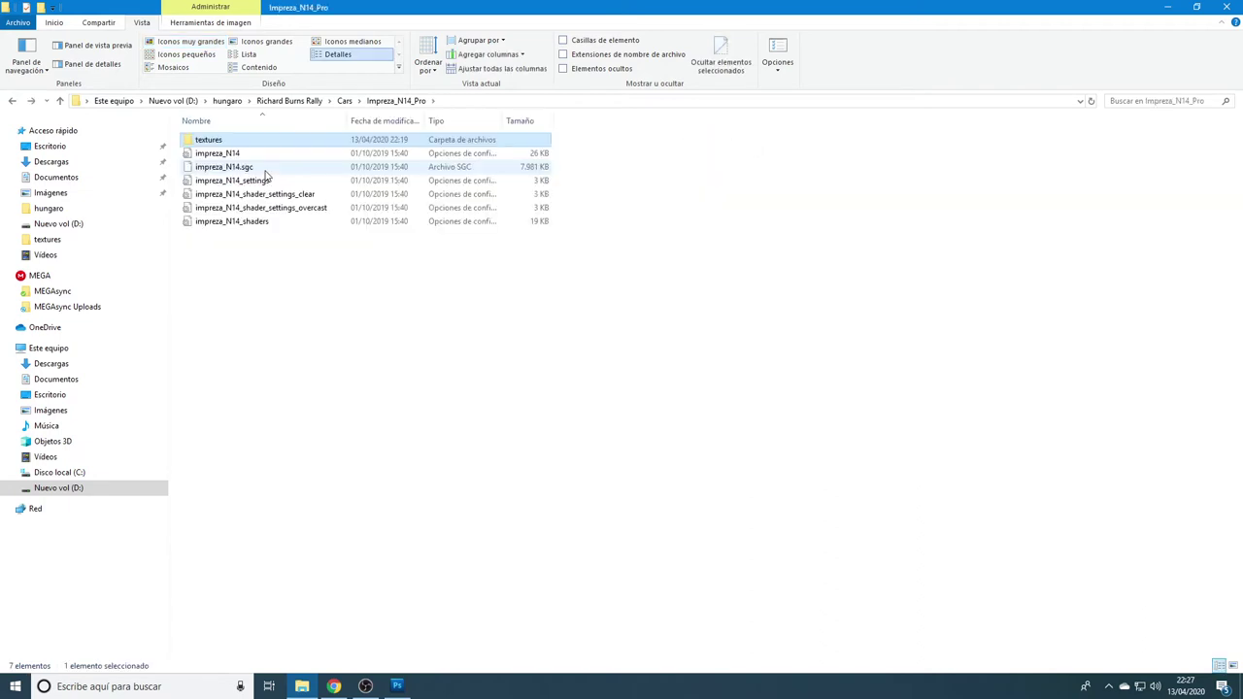
pyautogui.press('BackSpace')
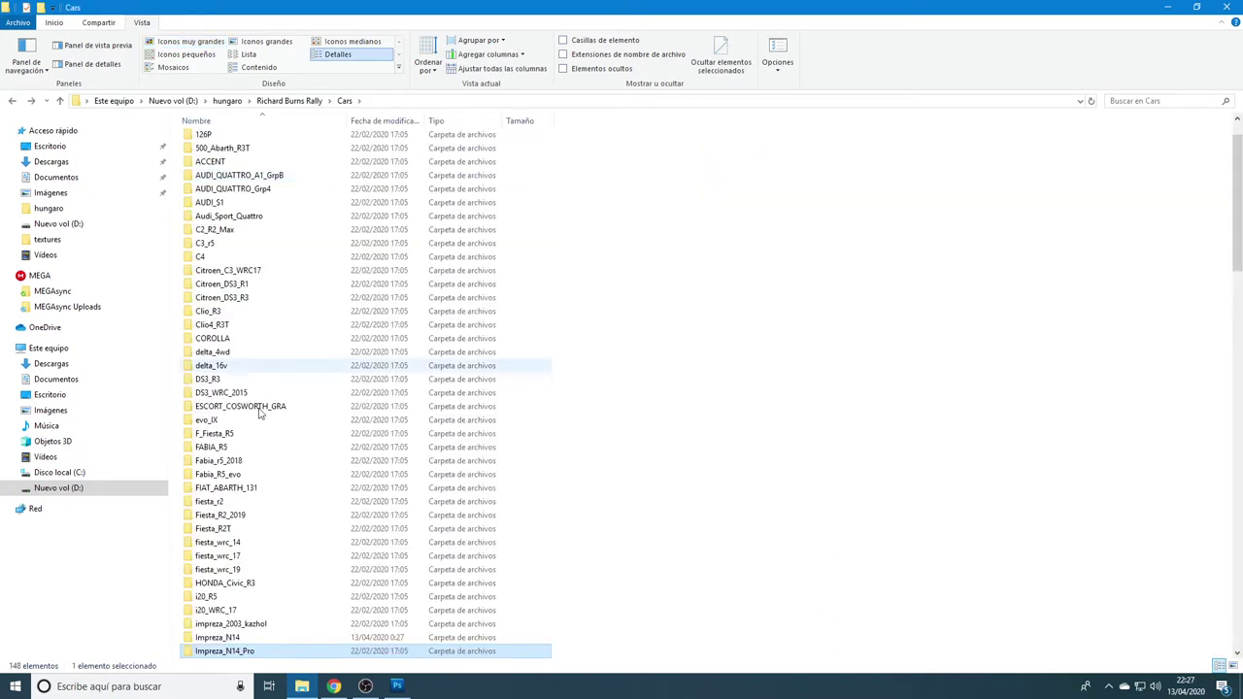
pyautogui.doubleClick(228, 639)
pyautogui.doubleClick(227, 167)
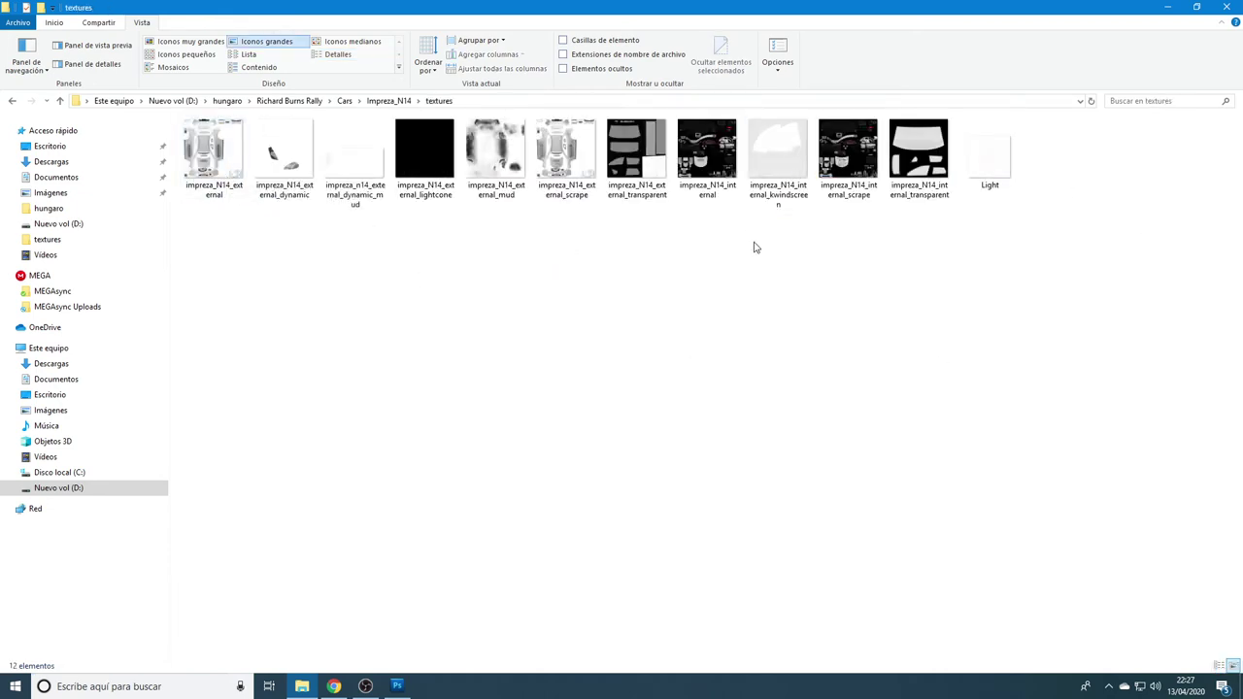
# - Go back to the Impreza_N14_Pro car folder and copy its textures folder
pyautogui.click(13, 101)
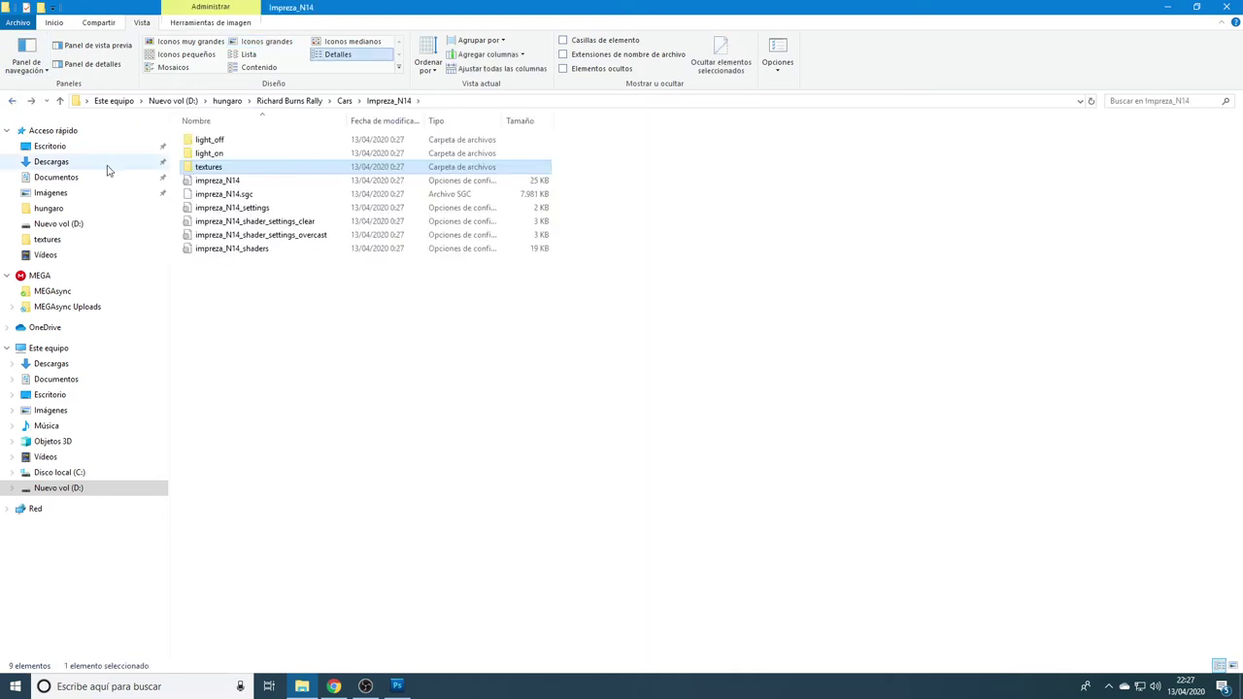
pyautogui.click(11, 101)
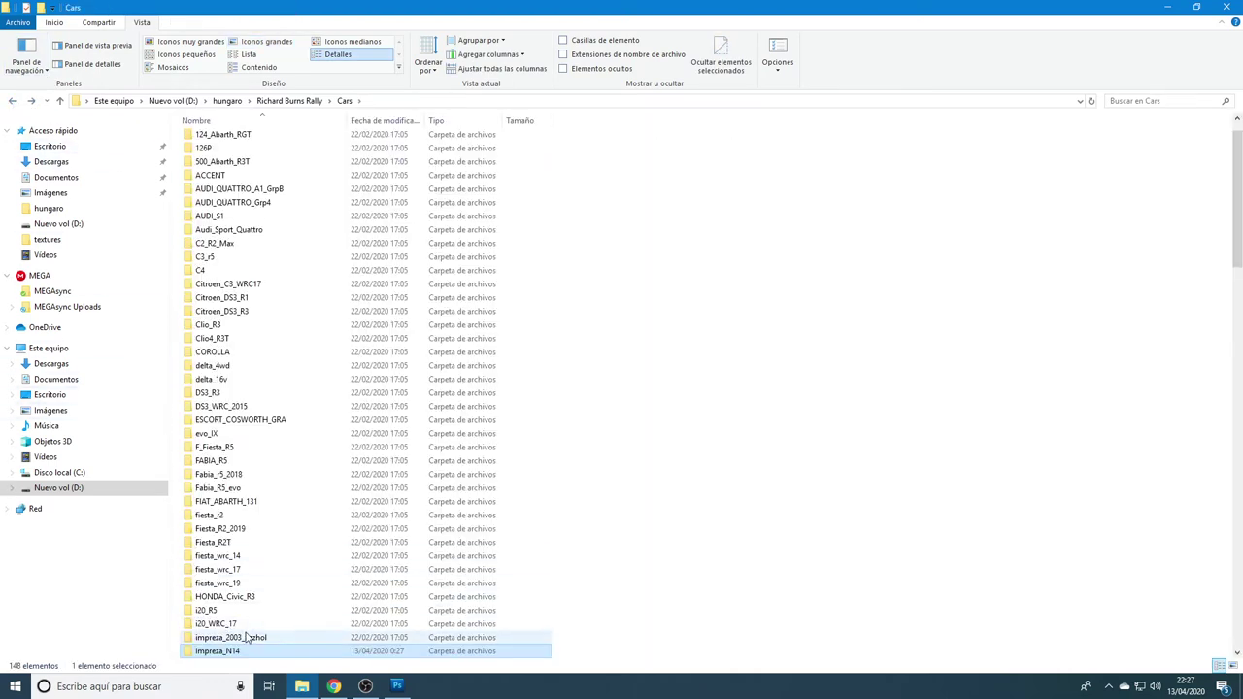
pyautogui.scroll(-2, 246, 637)
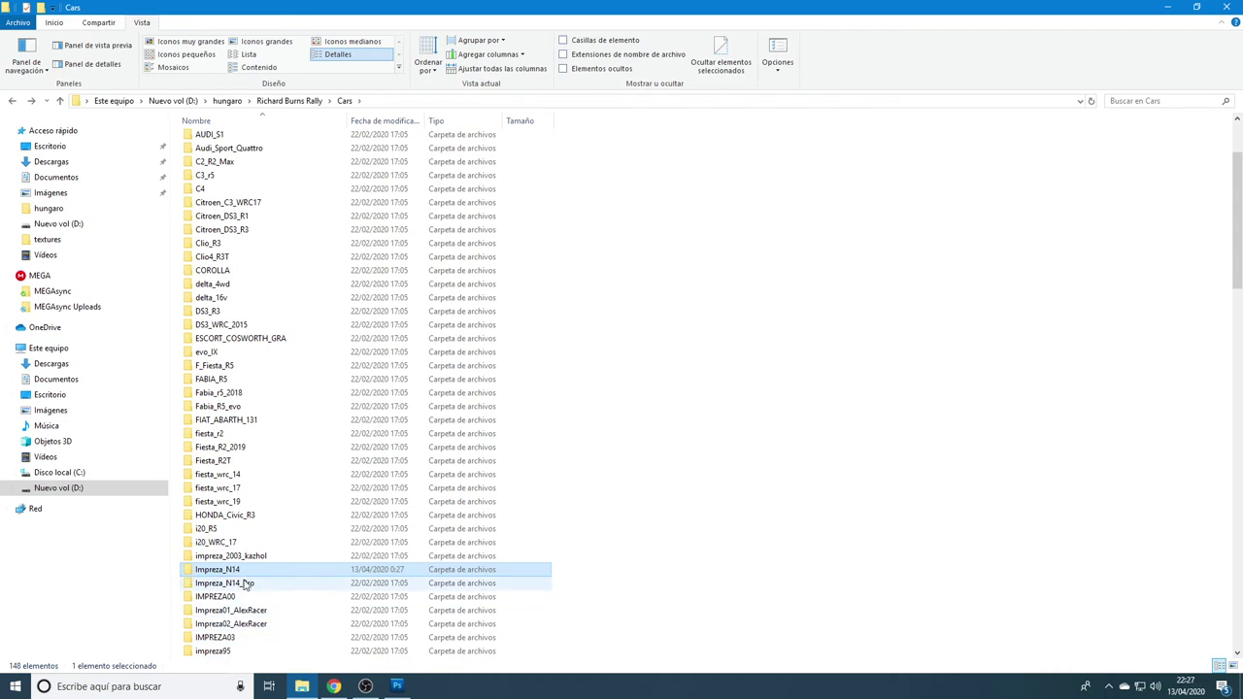
pyautogui.doubleClick(245, 583)
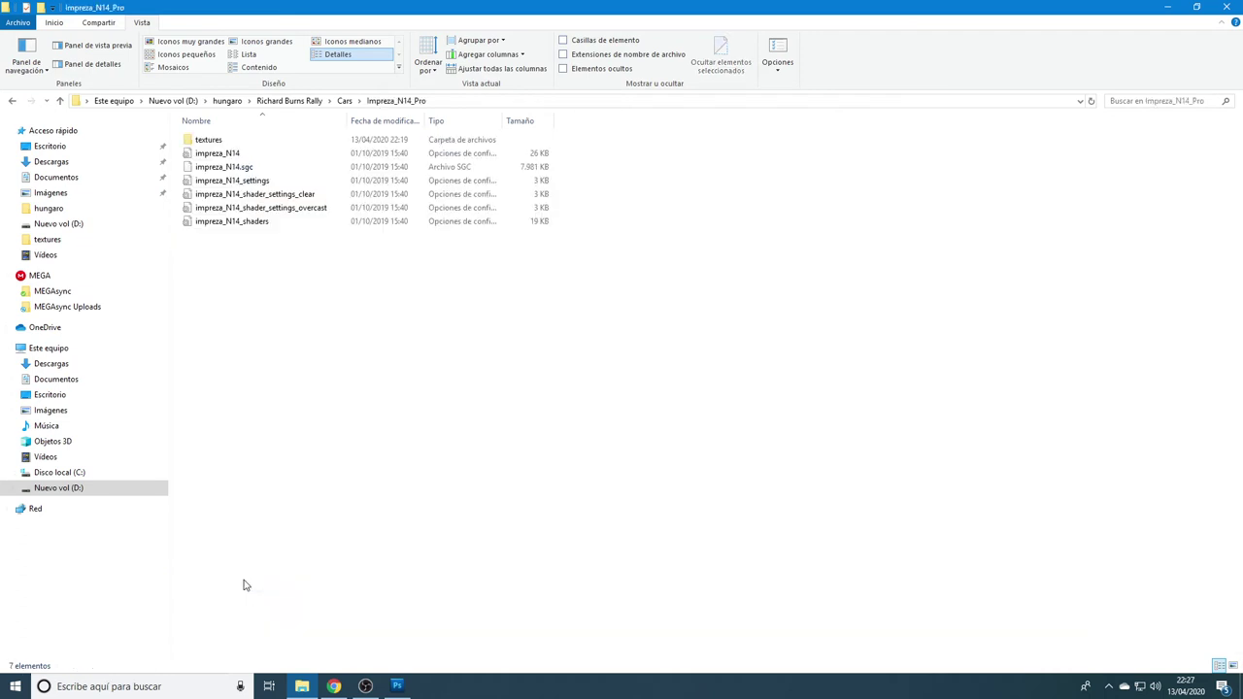
pyautogui.doubleClick(221, 146)
pyautogui.click(13, 101)
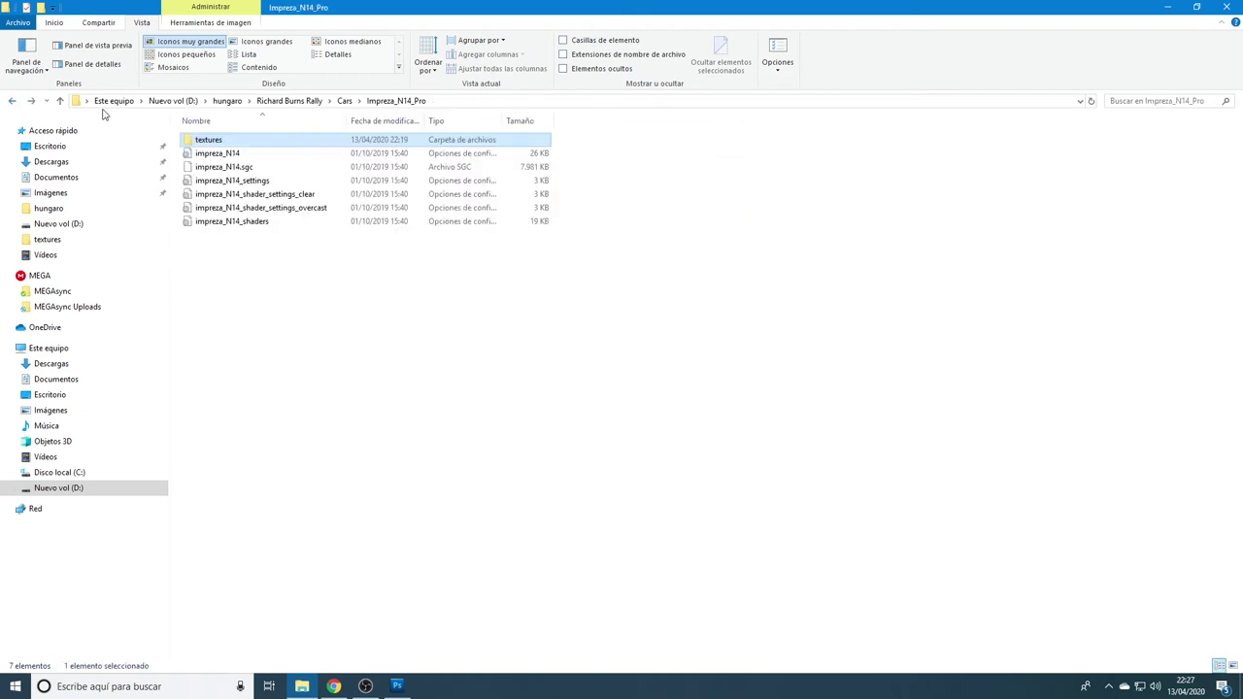
pyautogui.rightClick(212, 141)
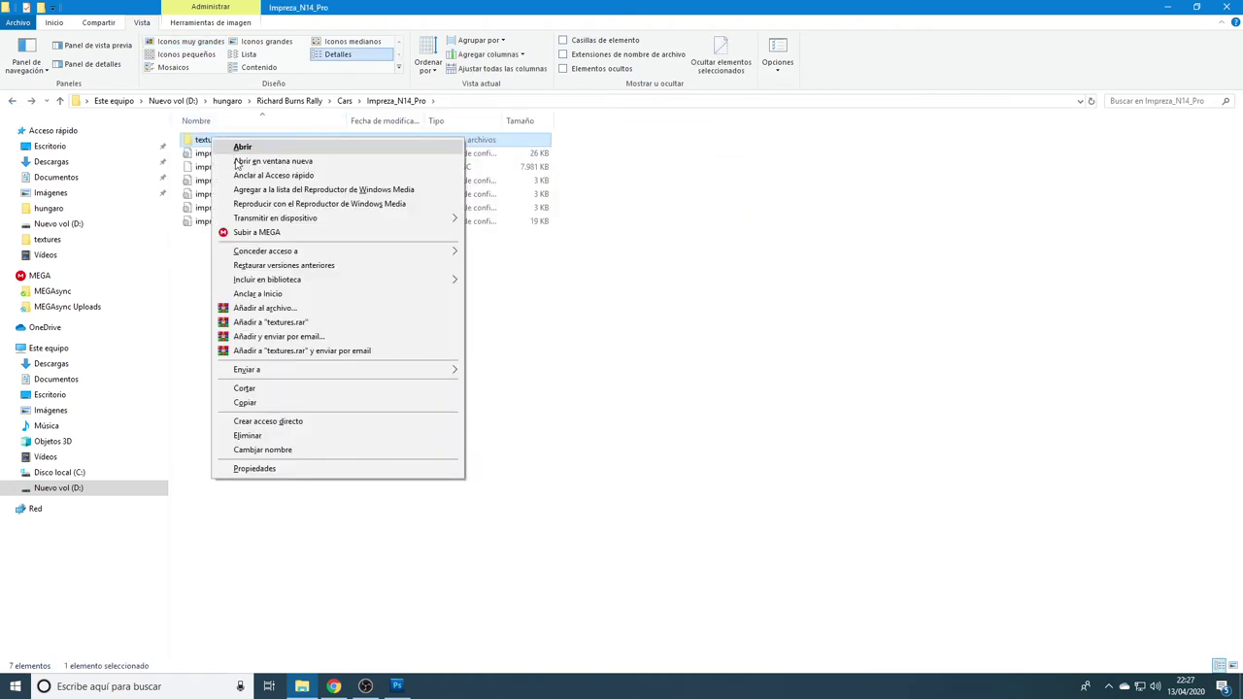
pyautogui.click(273, 401)
# - Paste the copied textures folder into the Impreza_N14 car folder, replacing the existing files
pyautogui.press('BackSpace')
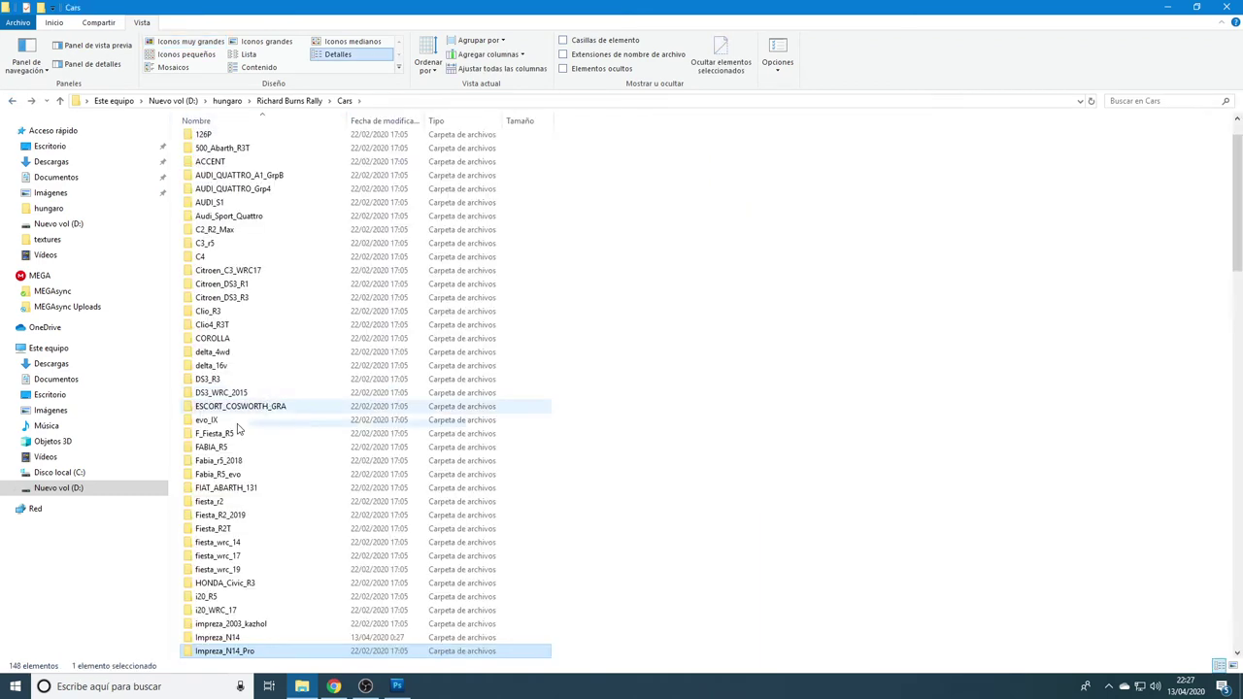
pyautogui.doubleClick(231, 638)
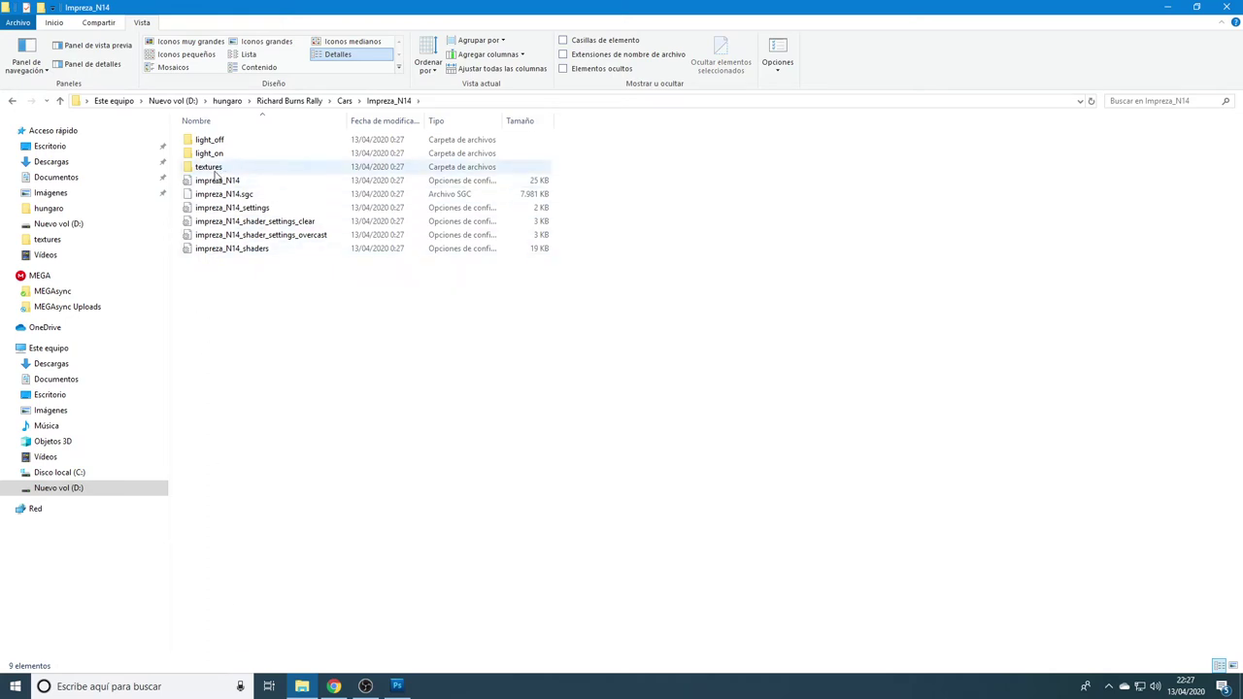
pyautogui.rightClick(297, 464)
pyautogui.click(356, 554)
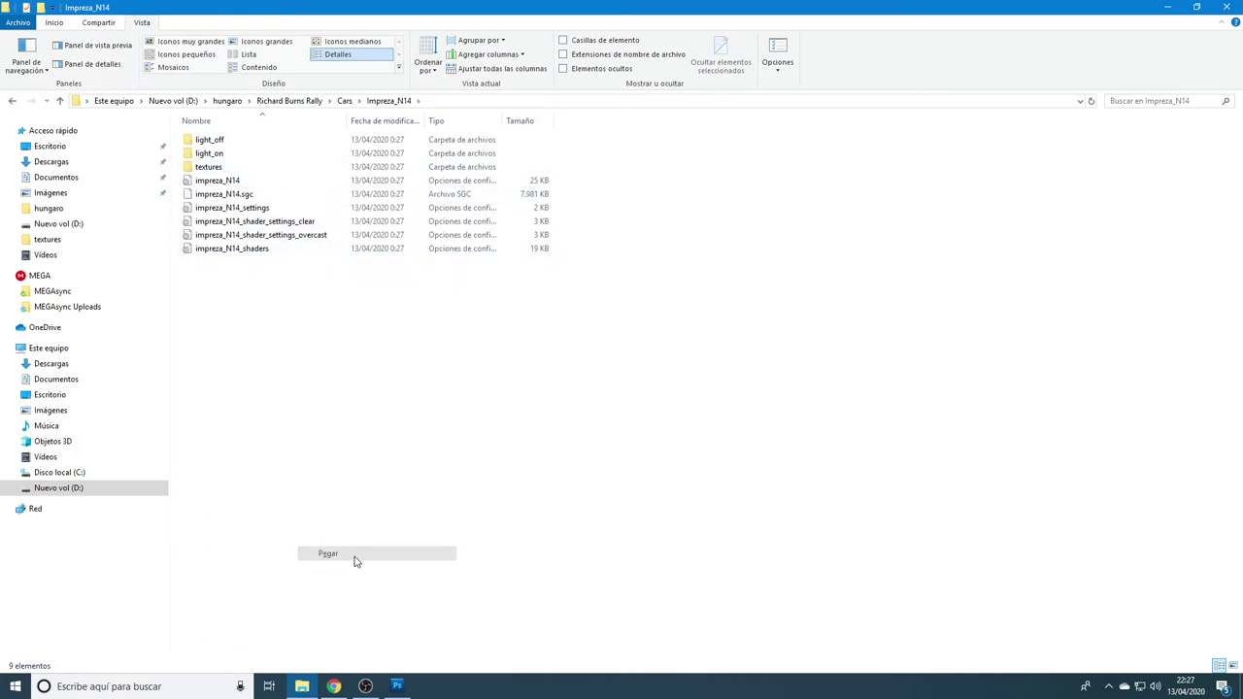
pyautogui.click(632, 240)
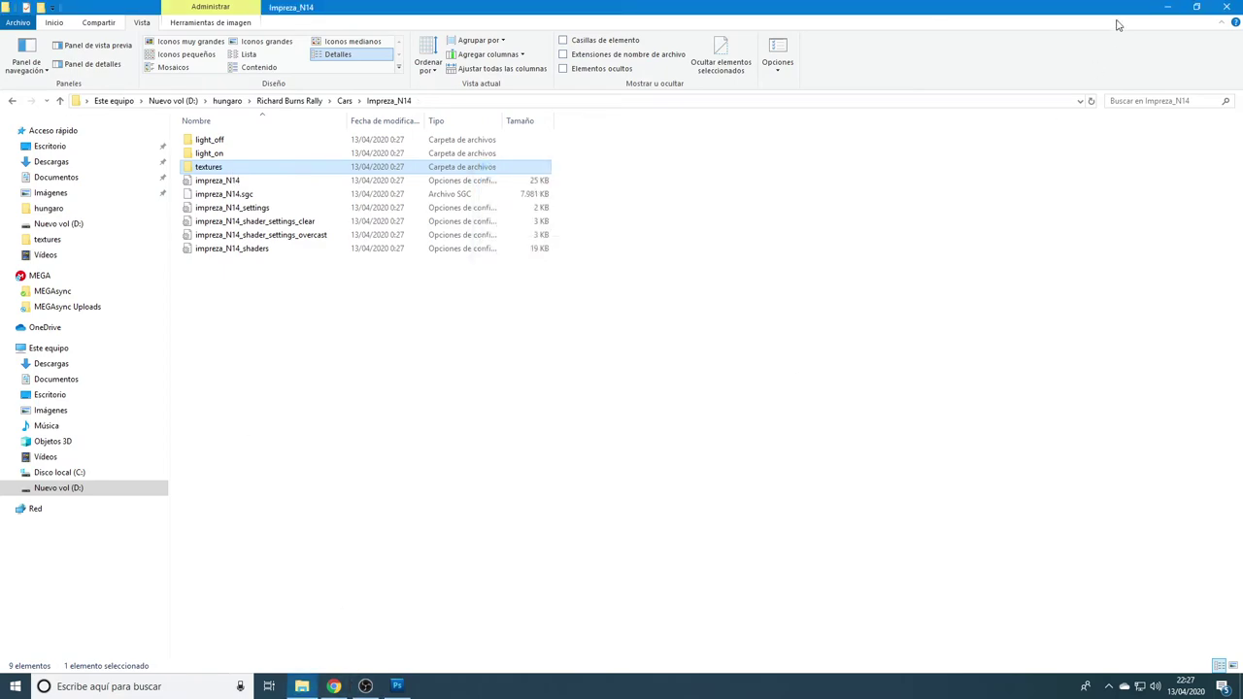
# - Minimize File Explorer and relaunch Rallysimfans RBR from the desktop, continuing to the main menu
pyautogui.click(1165, 7)
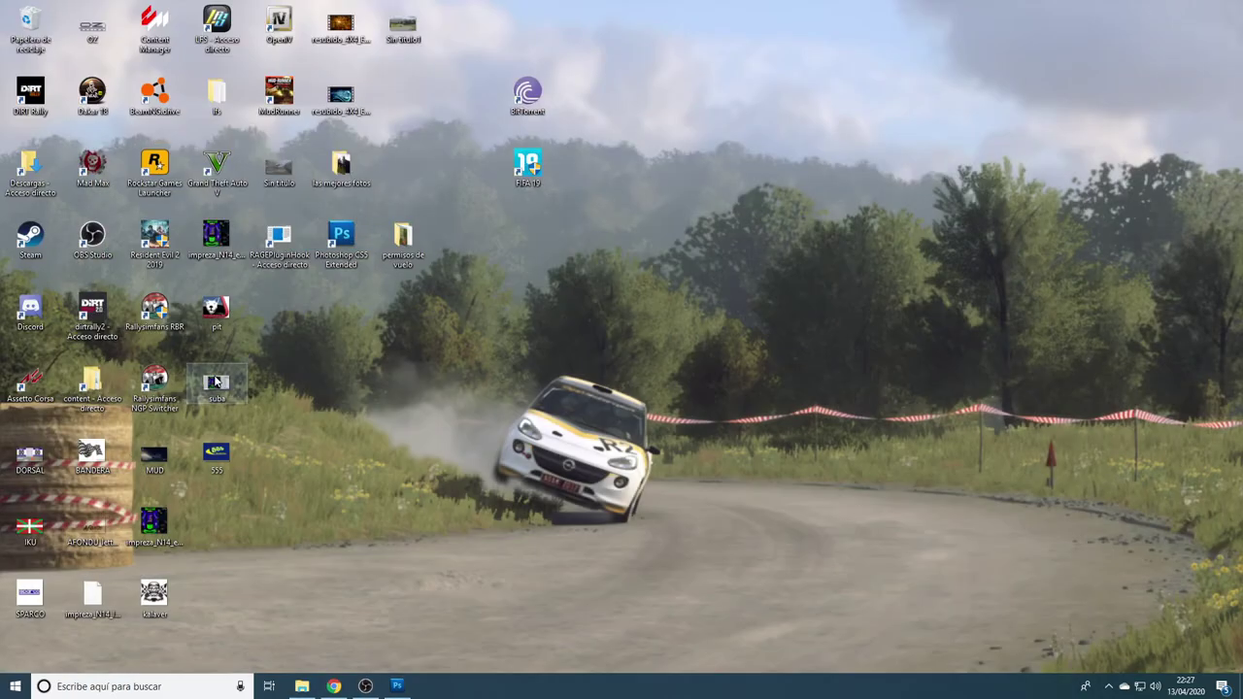
pyautogui.doubleClick(216, 308)
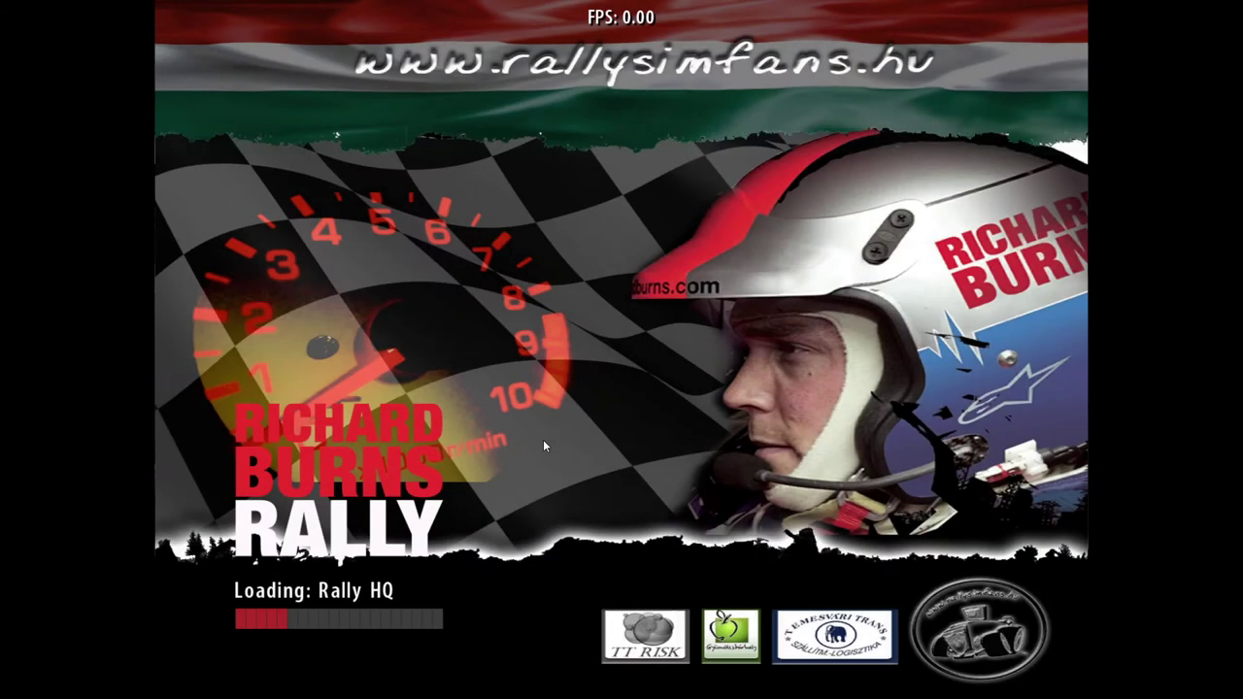
pyautogui.press('Return')
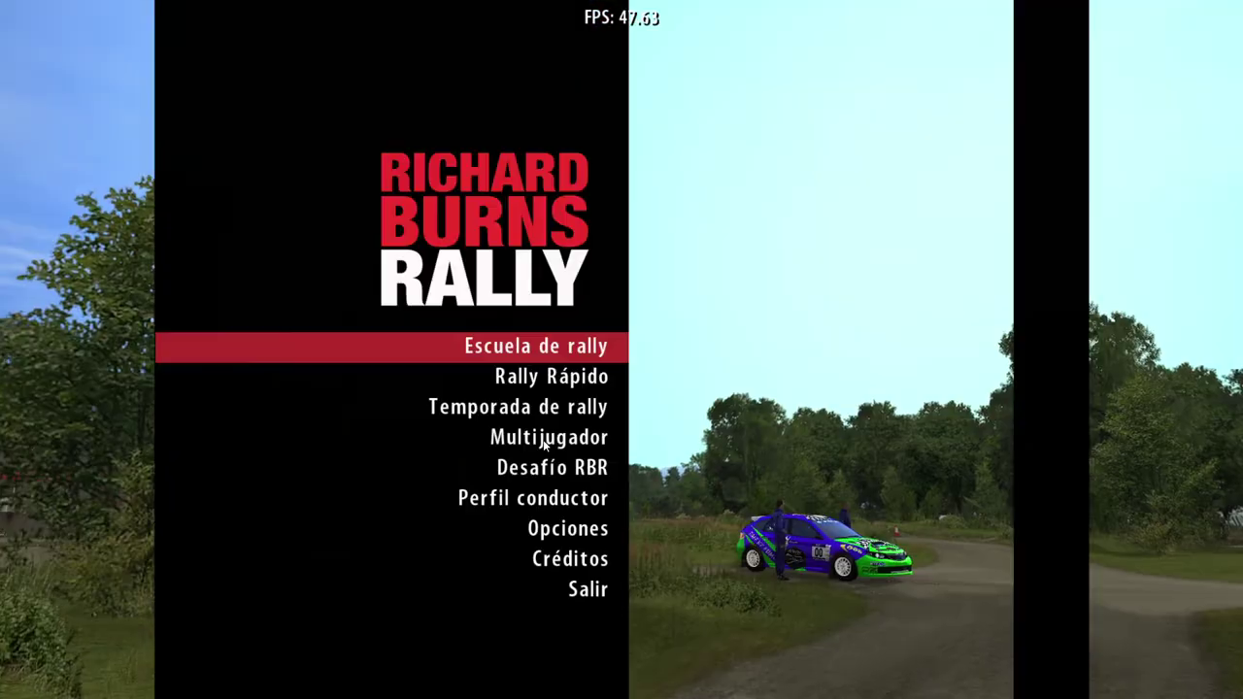
# - Open the game options and enter the list of plugins
pyautogui.press('Up')
pyautogui.press('Up')
pyautogui.press('Up')
pyautogui.press('Return')
pyautogui.press('Up')
pyautogui.press('Up')
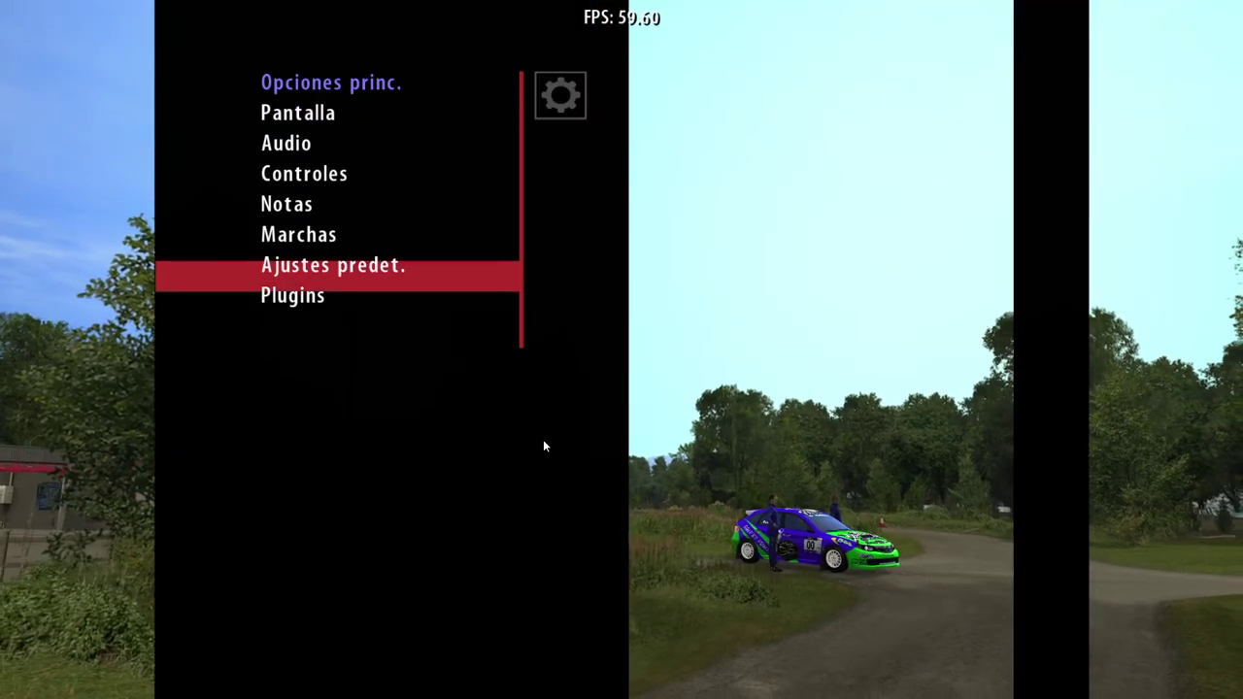
pyautogui.press('Down')
pyautogui.press('Return')
# - Open the Rallysimfans.hu plugin from the plugin list
pyautogui.press('Down')
pyautogui.press('Down')
pyautogui.press('Down')
pyautogui.press('Down')
pyautogui.press('Return')
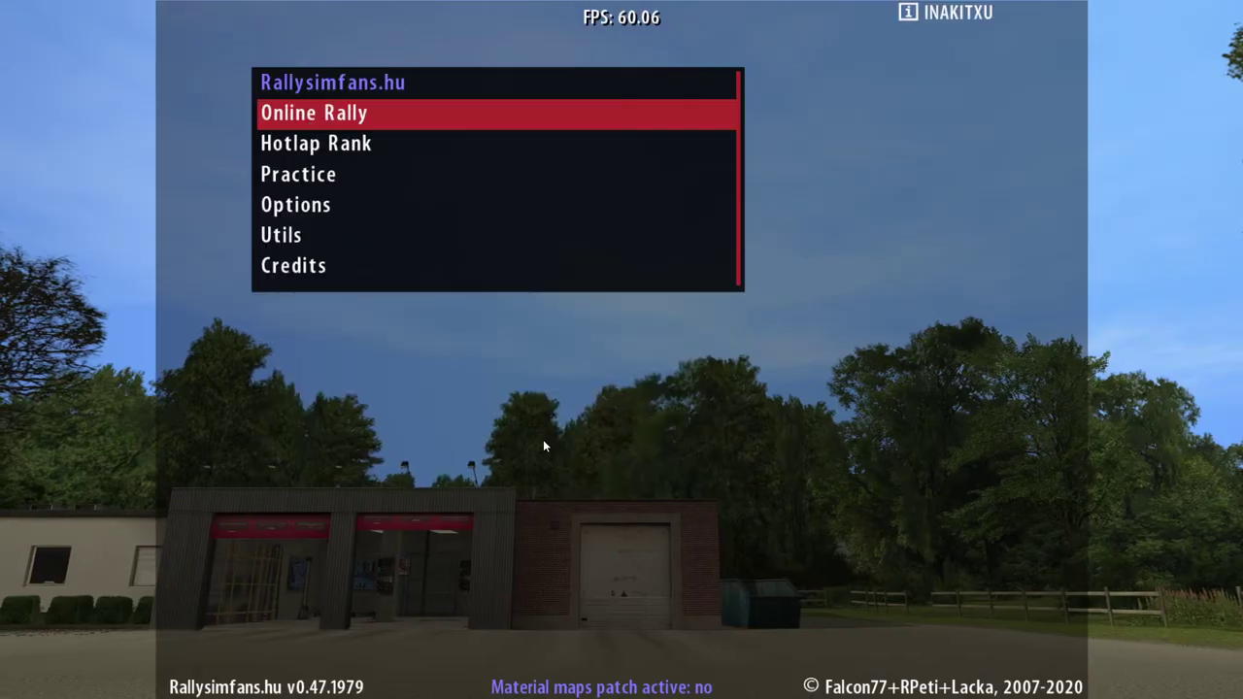
# - Open the Practice setup and bring up its car selection list
pyautogui.press('Down')
pyautogui.press('Down')
pyautogui.press('Return')
pyautogui.press('Down')
pyautogui.press('Down')
pyautogui.press('Down')
pyautogui.press('Down')
pyautogui.press('Down')
pyautogui.press('Down')
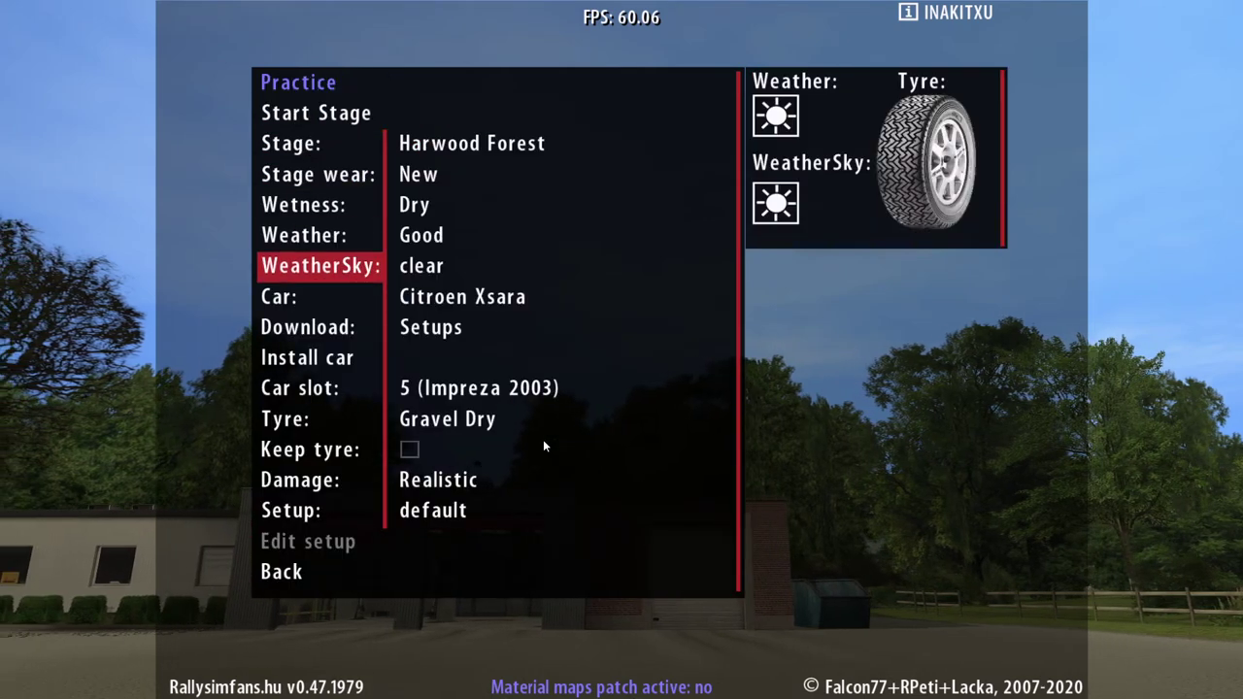
pyautogui.press('Return')
# - Choose the Subaru Impreza N14 from the N4 category as the practice car
pyautogui.press('Down')
pyautogui.press('Down')
pyautogui.press('Down')
pyautogui.press('Down')
pyautogui.press('Down')
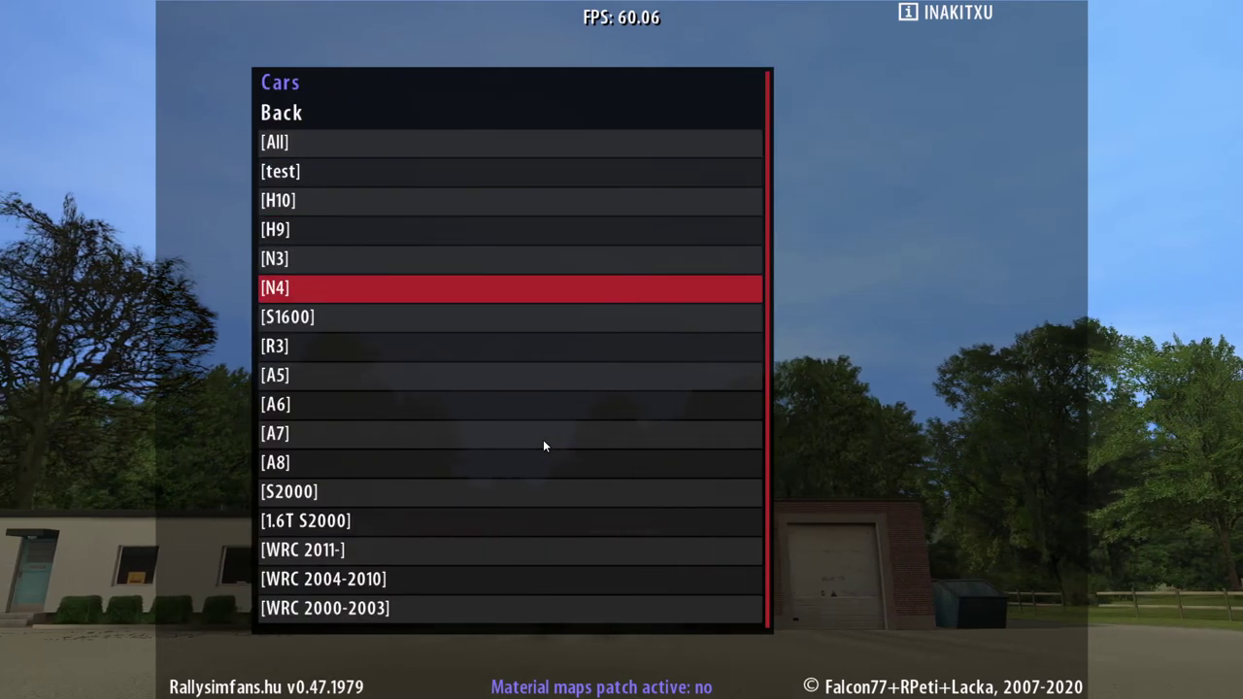
pyautogui.press('Return')
pyautogui.press('Down')
pyautogui.press('Down')
pyautogui.press('Down')
pyautogui.press('Down')
pyautogui.press('Down')
pyautogui.press('Down')
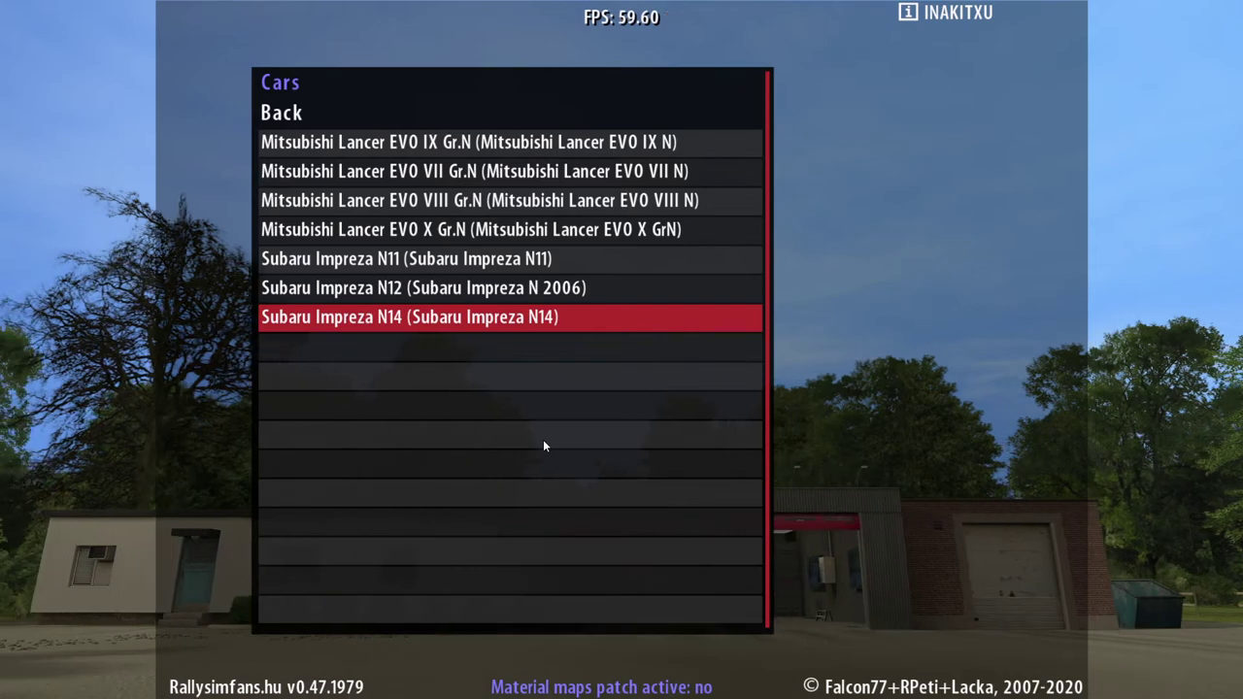
pyautogui.press('Return')
# - Start the Harwood Forest practice stage with the Subaru Impreza N14
pyautogui.press('Down')
pyautogui.press('Down')
pyautogui.press('Up')
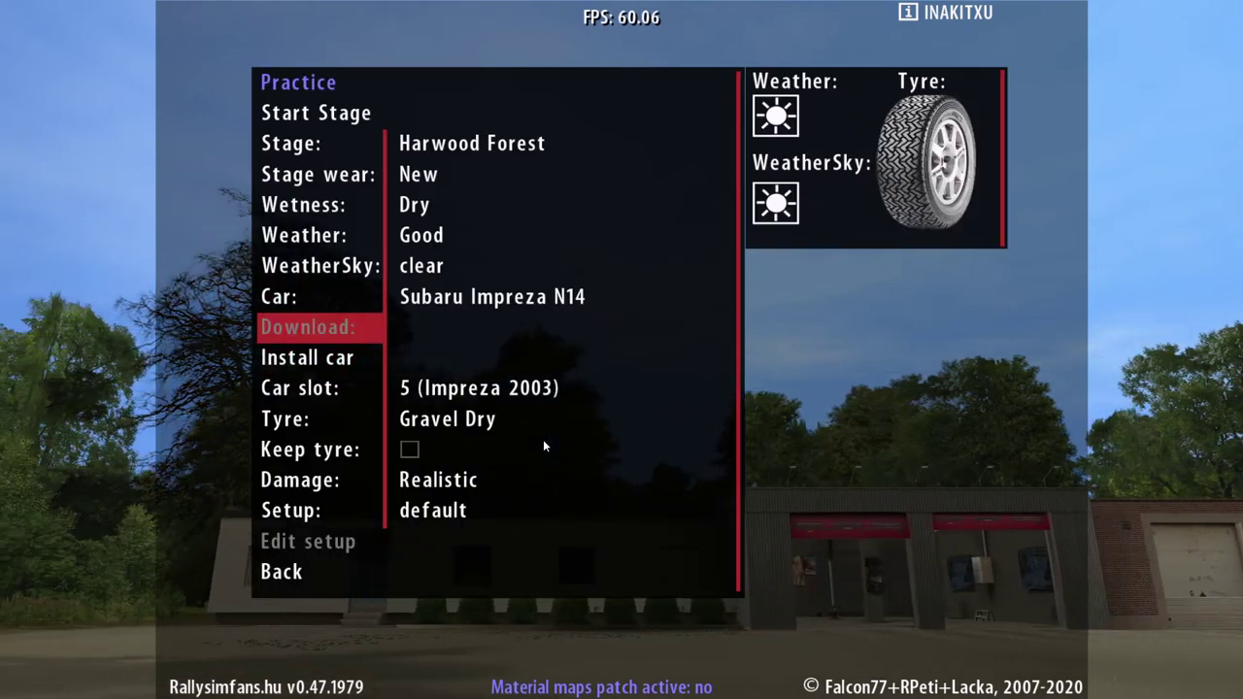
pyautogui.press('Up')
pyautogui.press('Up')
pyautogui.press('Up')
pyautogui.press('Up')
pyautogui.press('Up')
pyautogui.press('Up')
pyautogui.press('Up')
pyautogui.press('Return')
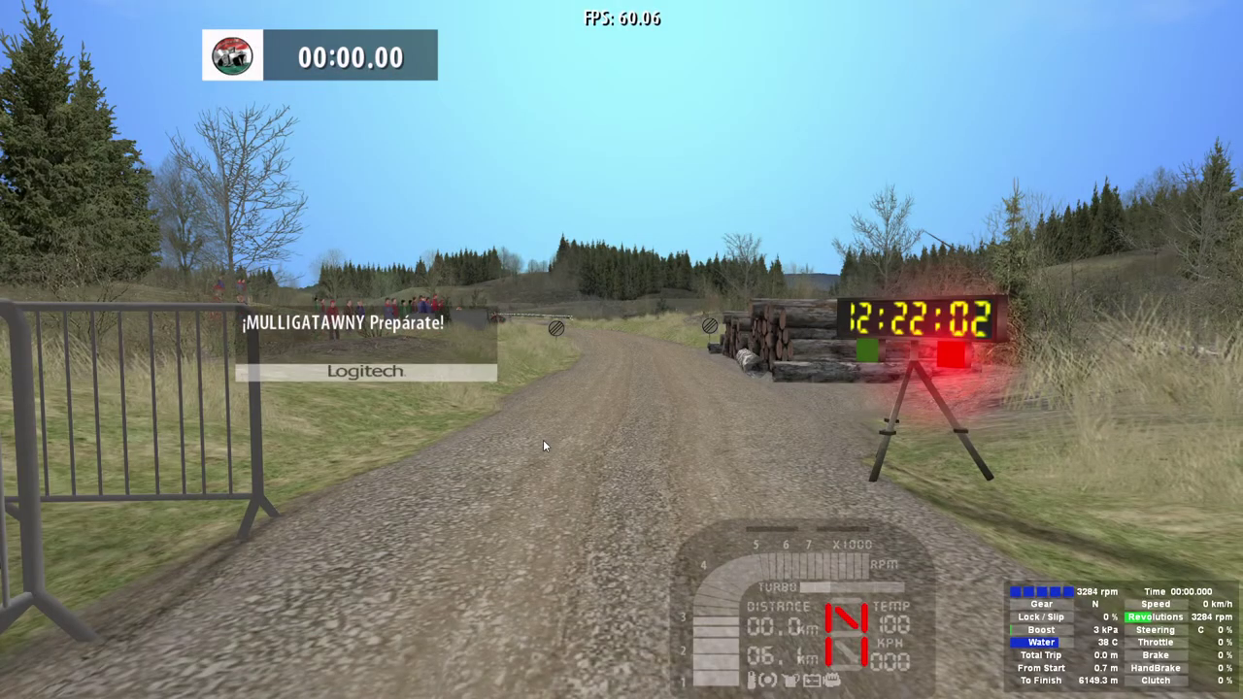
# - Resume the stage from the pause menu and cycle the camera views to inspect the car's livery from behind and from the cockpit
pyautogui.press('Escape')
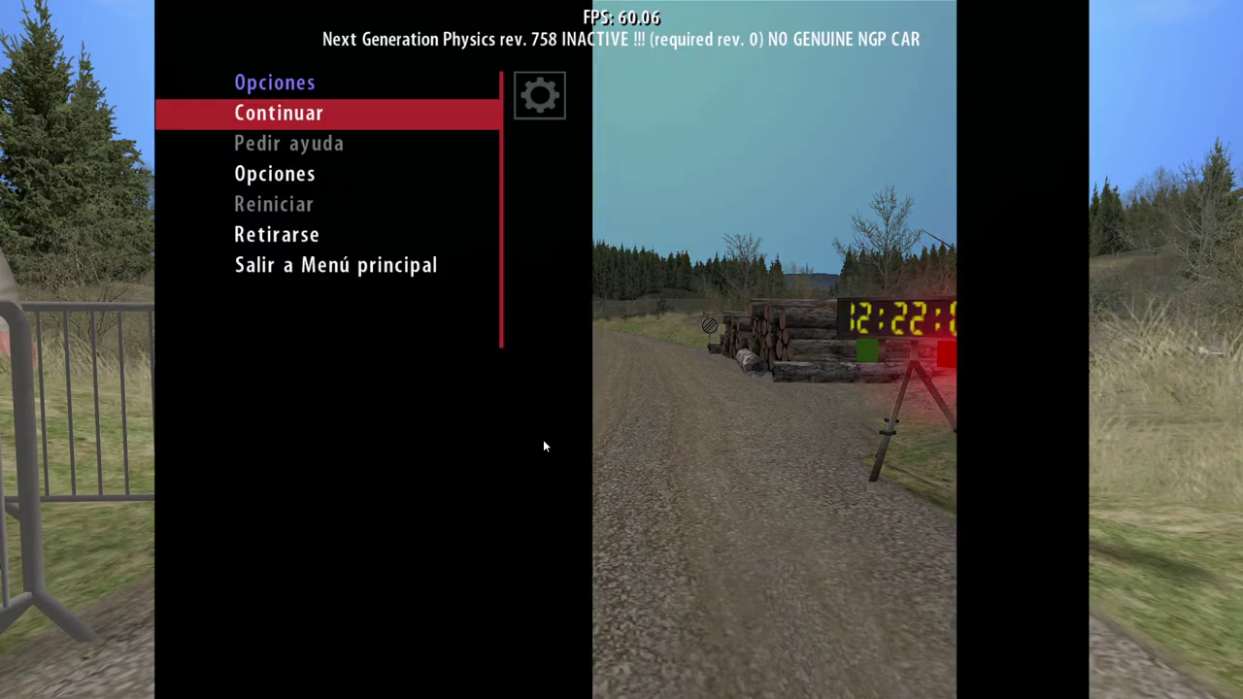
pyautogui.press('Escape')
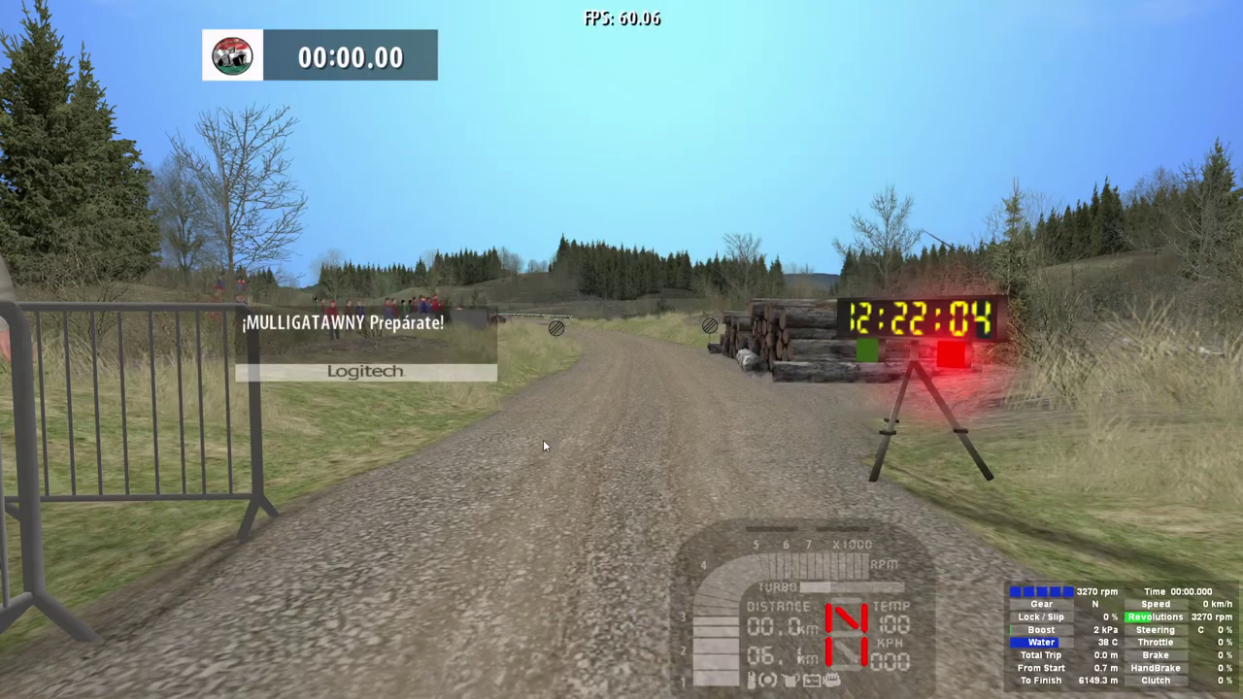
pyautogui.press('c')
pyautogui.press('c')
pyautogui.press('c')
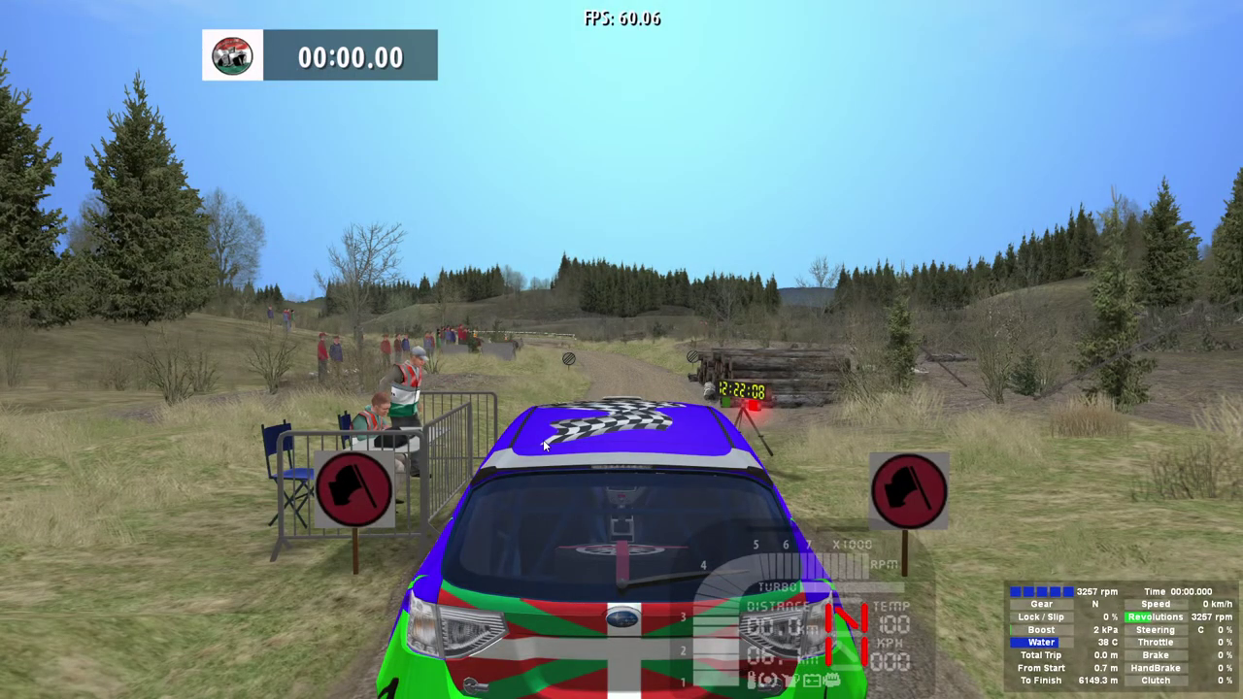
pyautogui.press('c')
pyautogui.press('c')
pyautogui.press('c')
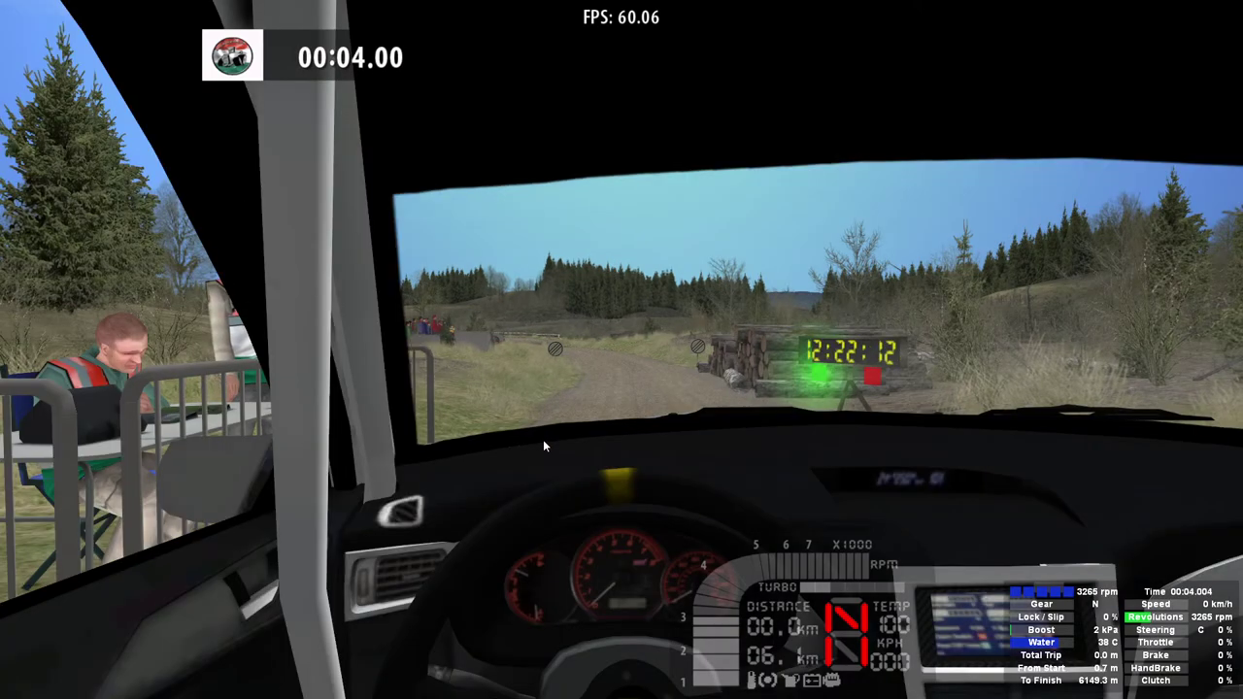
pyautogui.press('c')
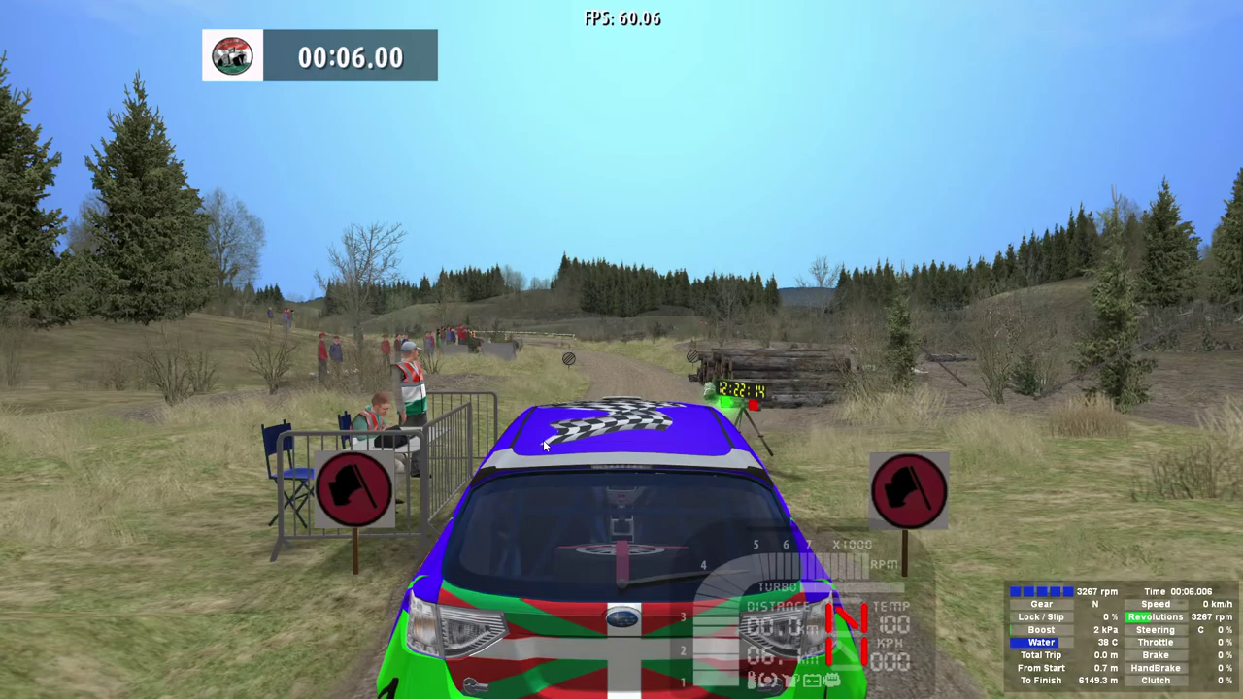
# - Drive off the start line and switch camera views, returning to the chase view to examine the car's rear and side livery
pyautogui.press('Up')
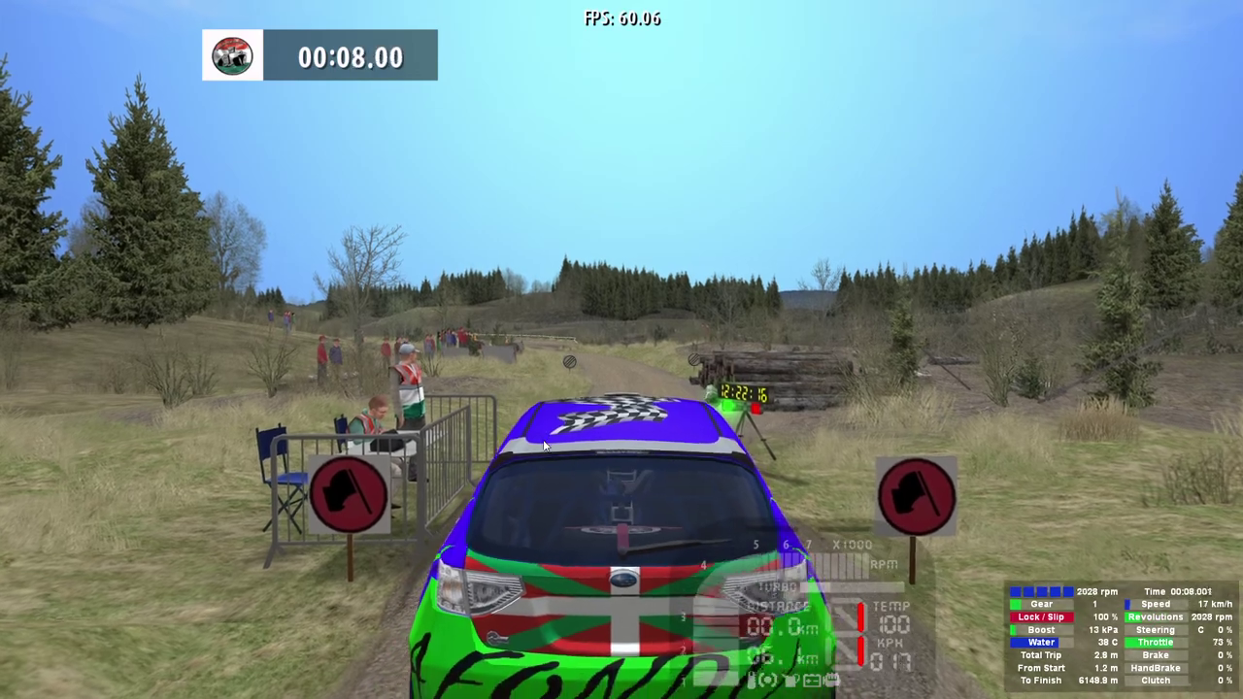
pyautogui.press('Up')
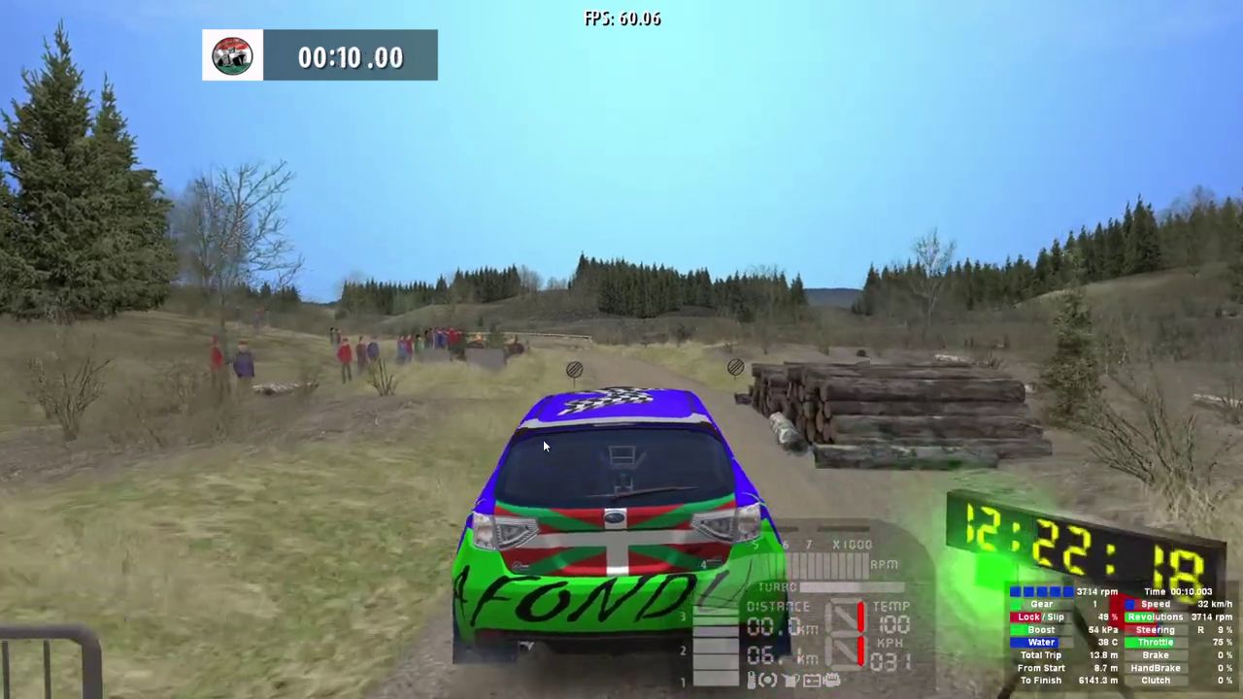
pyautogui.press('c')
pyautogui.press('Up')
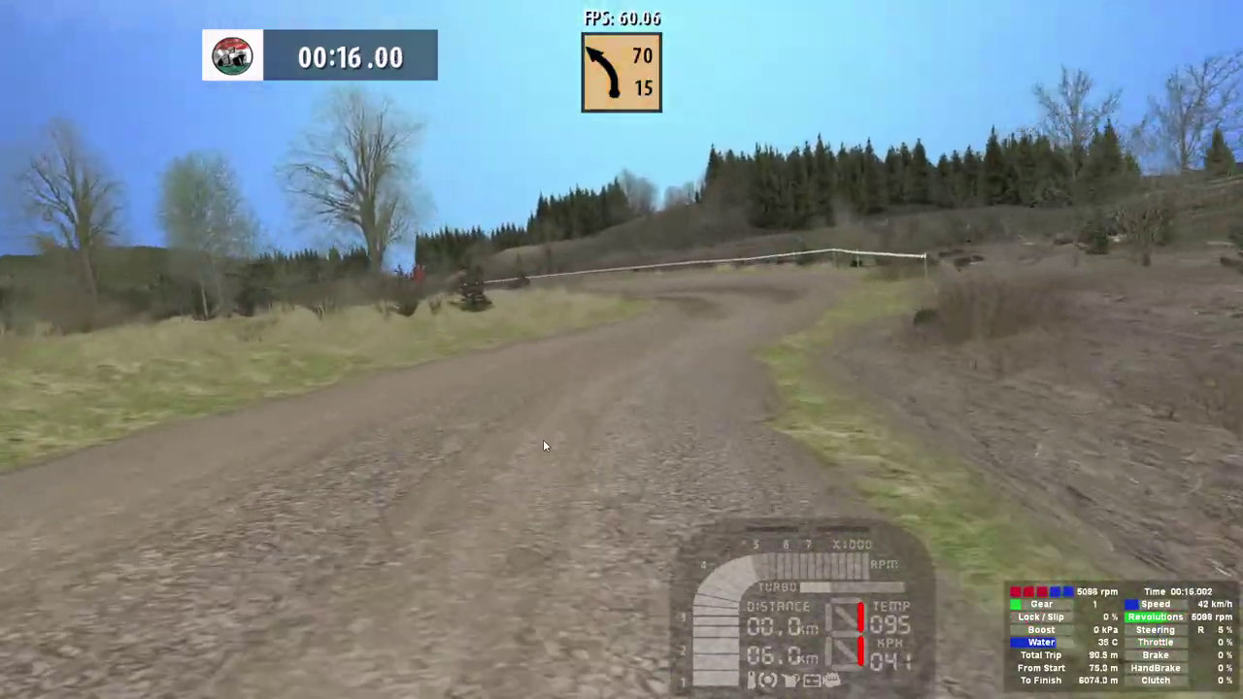
pyautogui.press('c')
pyautogui.press('c')
pyautogui.press('Up')
pyautogui.press('Left')
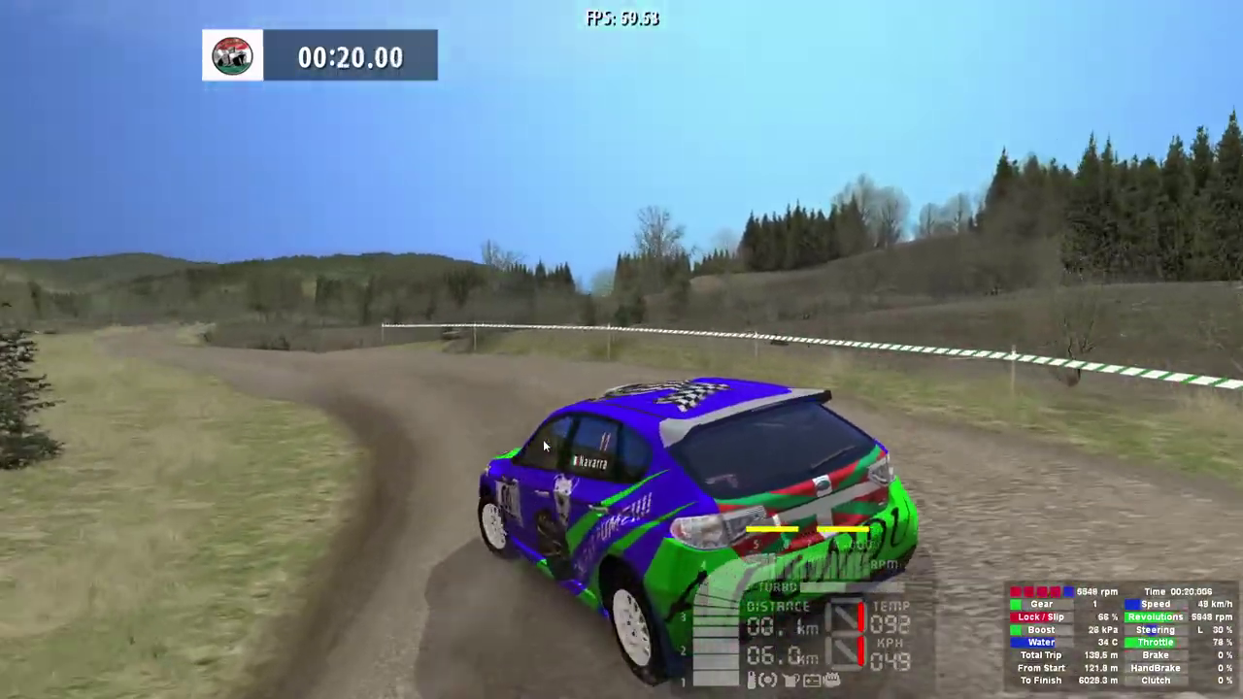
# - Keep driving the Impreza N14 through the Harwood Forest bends in chase view to examine the custom livery in motion
pyautogui.press('Left')
pyautogui.press('Up')
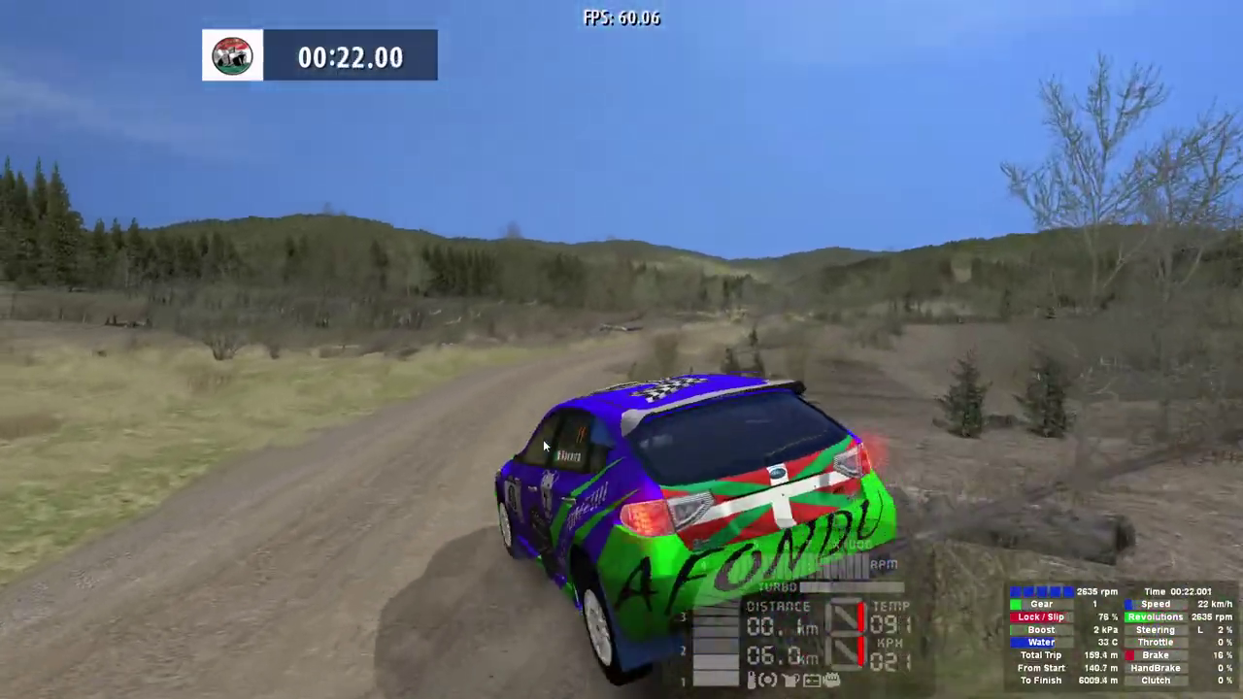
pyautogui.press('Right')
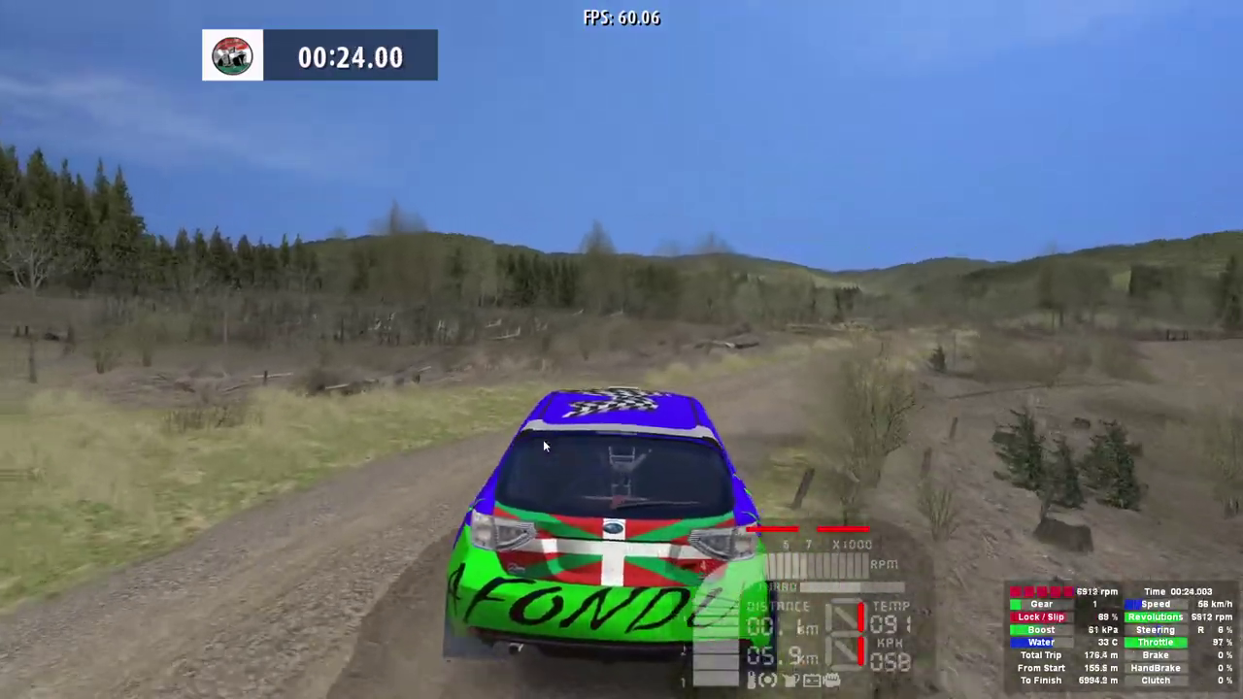
pyautogui.press('Left')
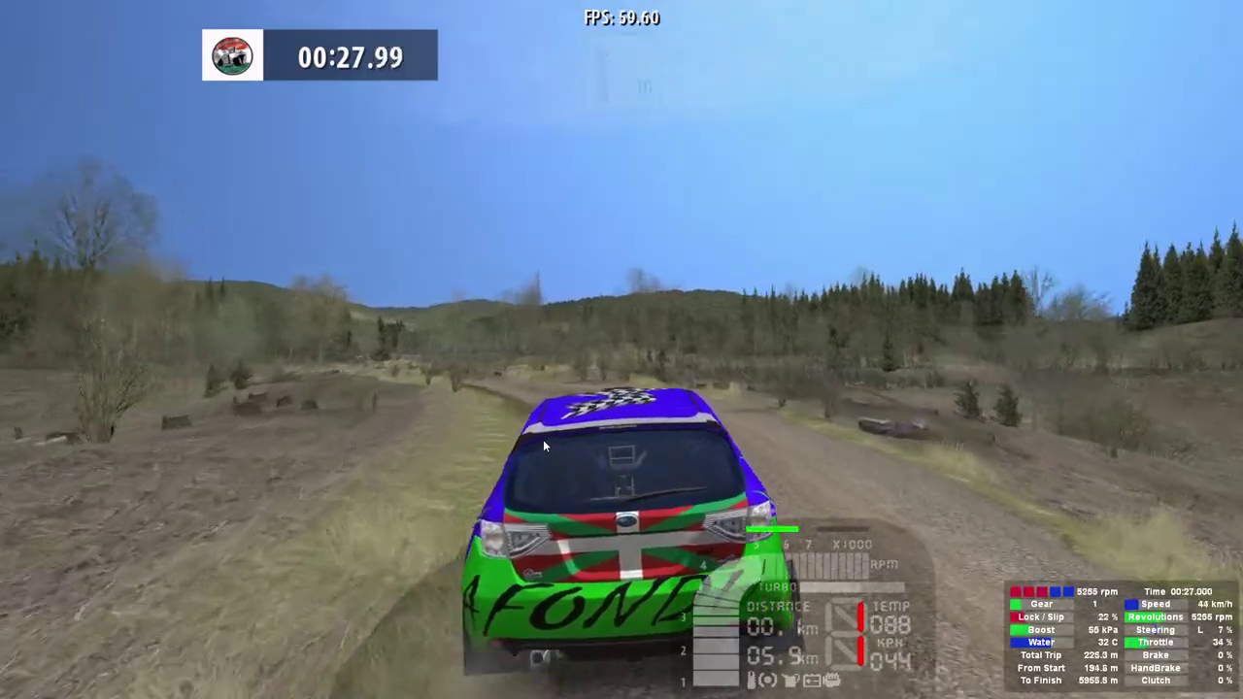
pyautogui.press('Up')
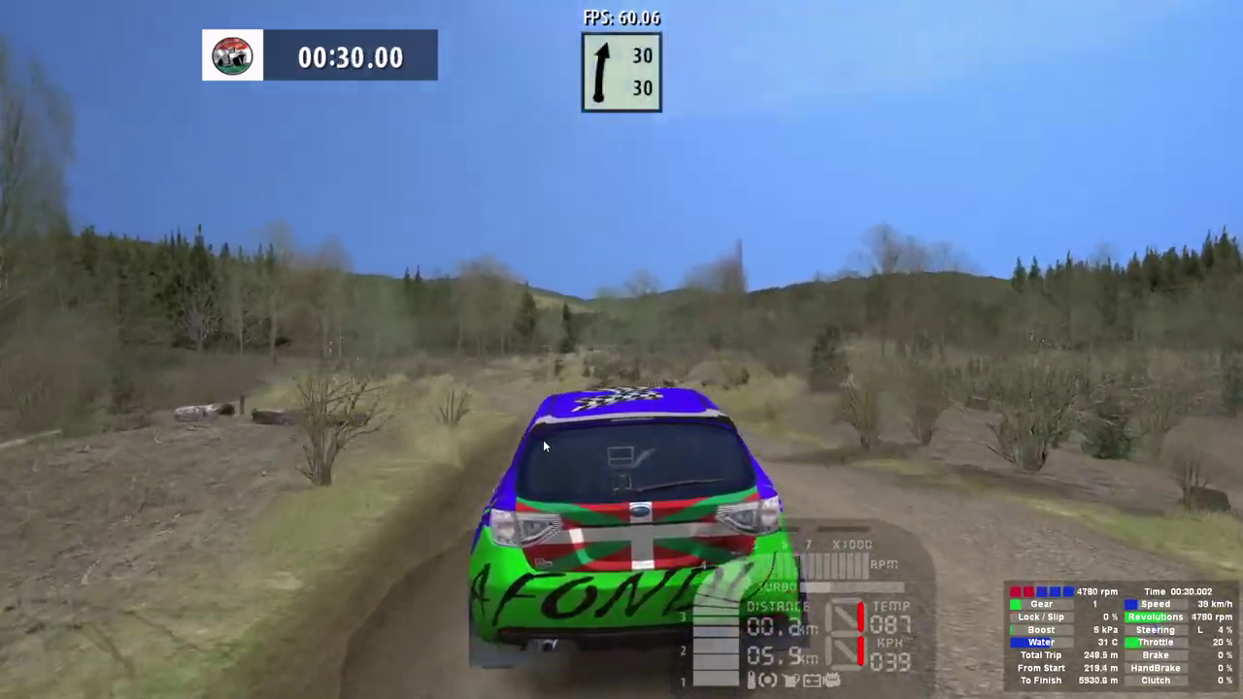
pyautogui.press('Up')
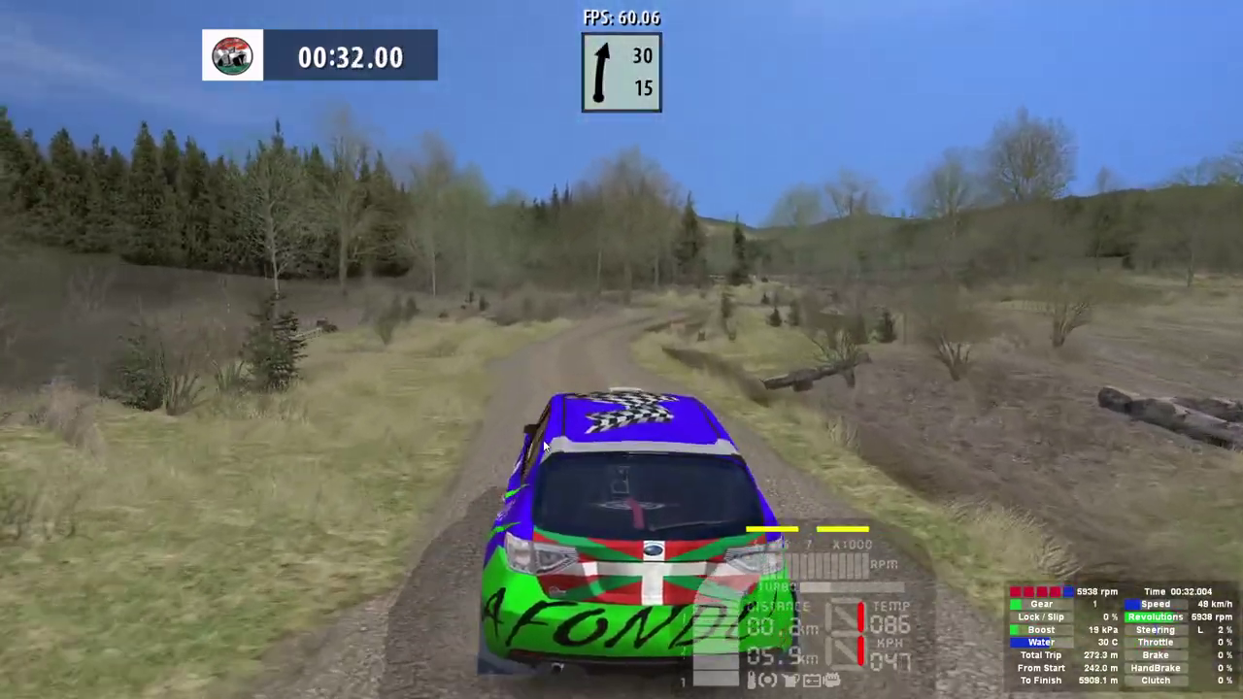
pyautogui.press('Right')
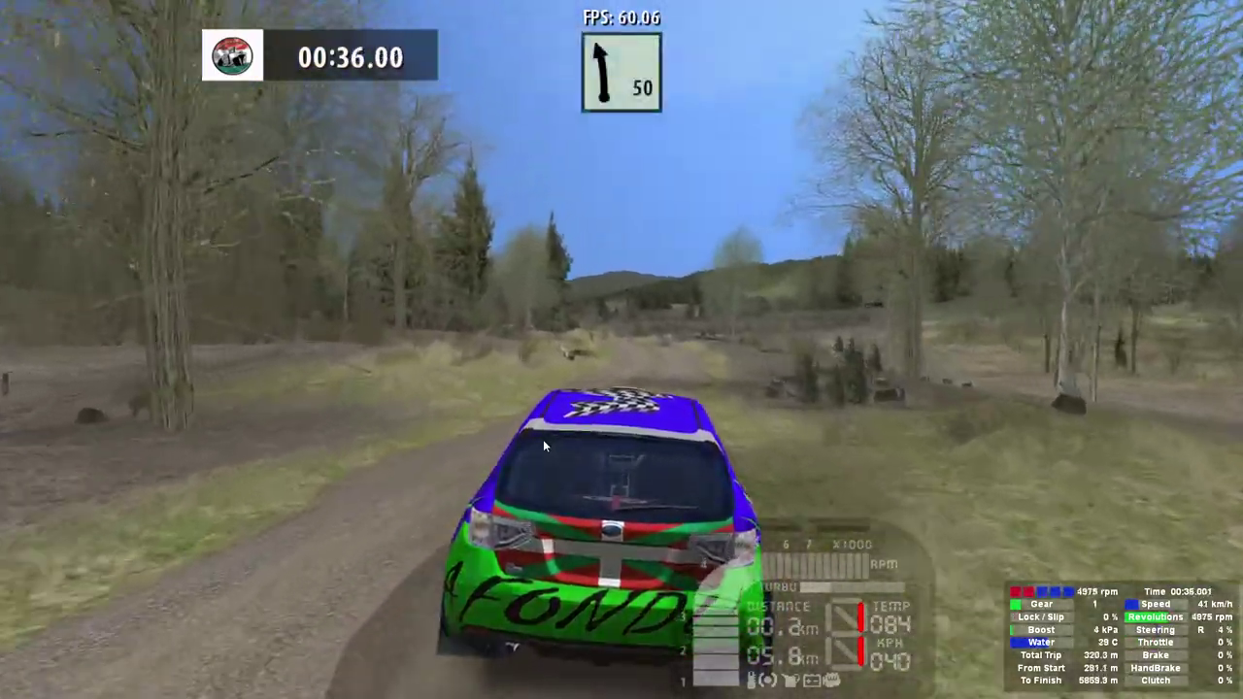
pyautogui.press('Up')
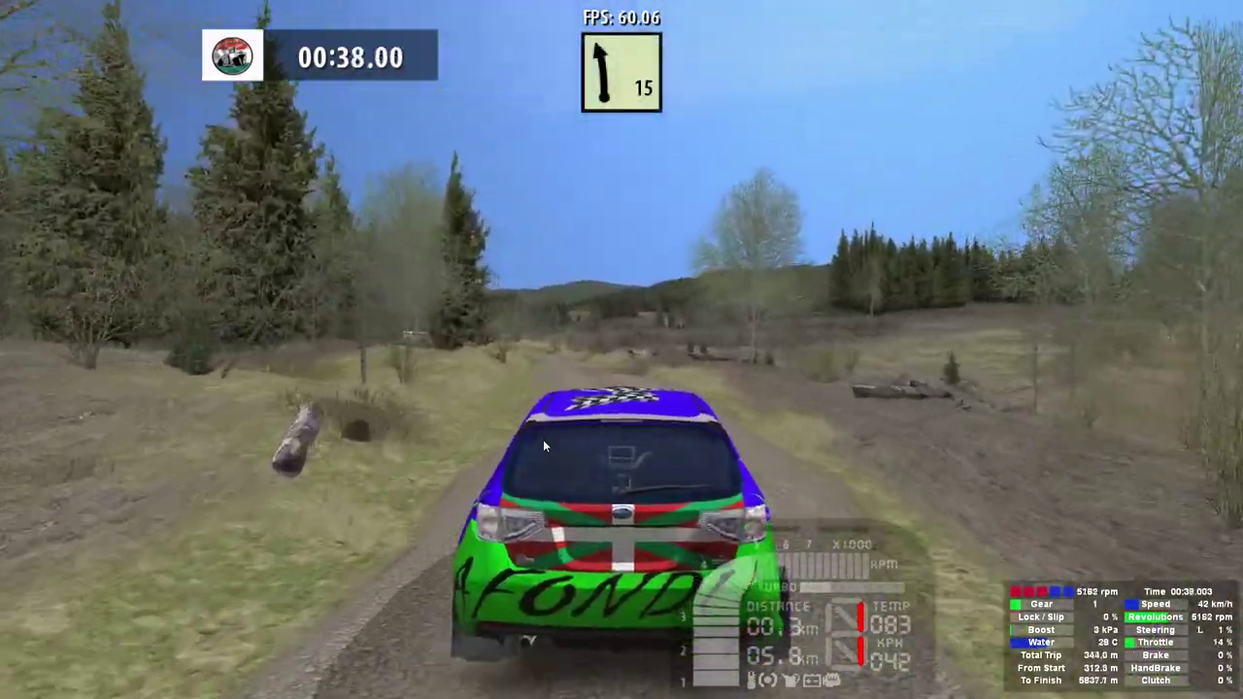
pyautogui.press('Left')
pyautogui.press('Right')
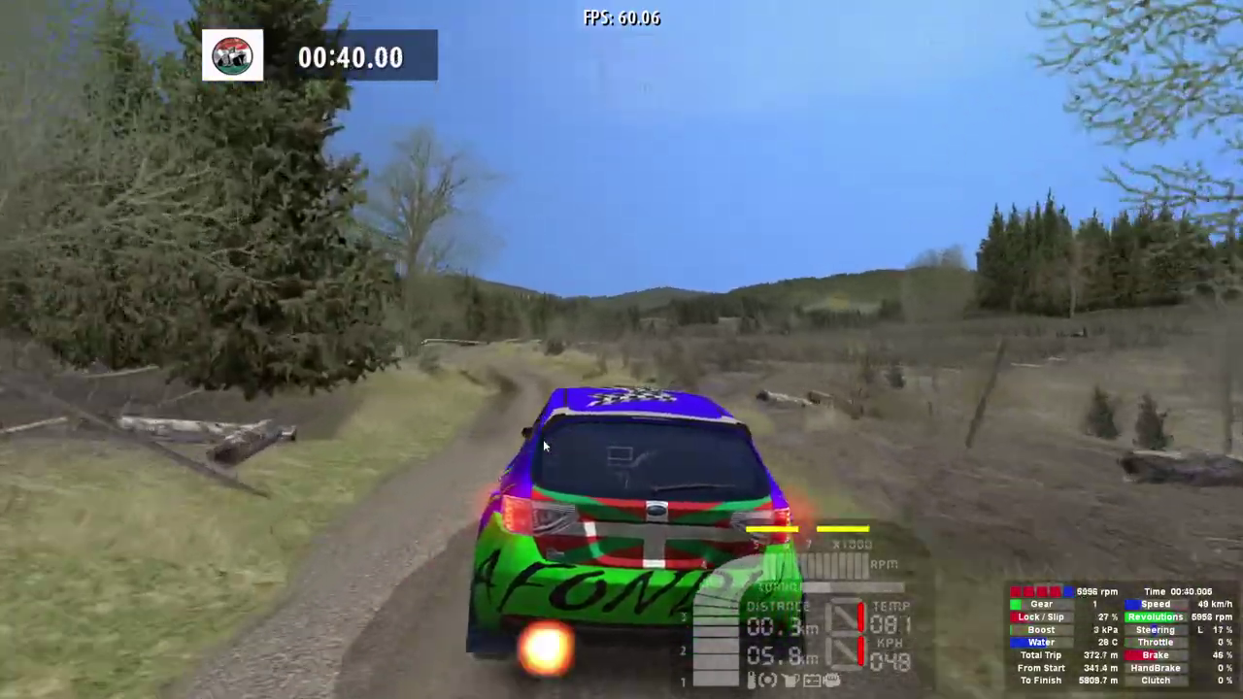